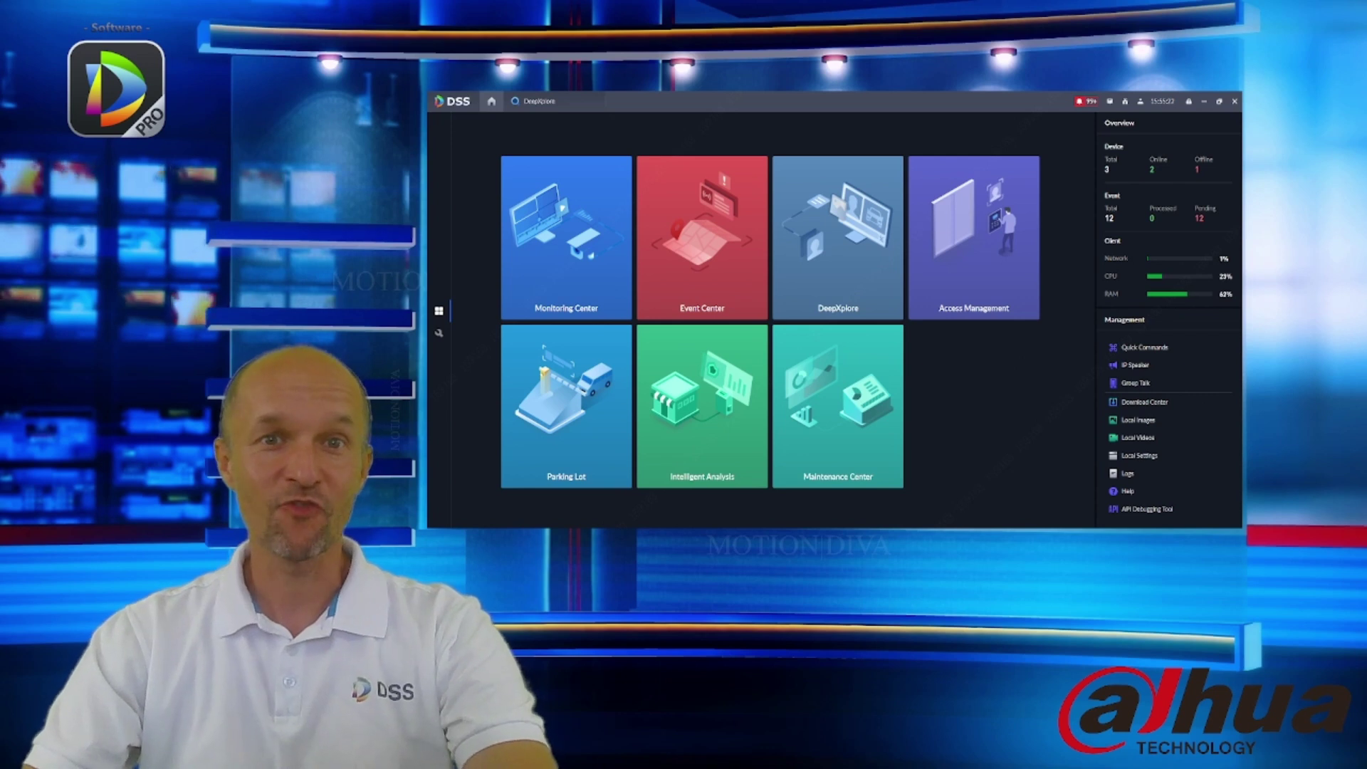
Open DeepXplore, look at the Target Search page and return to Content Search
left_click(848, 256)
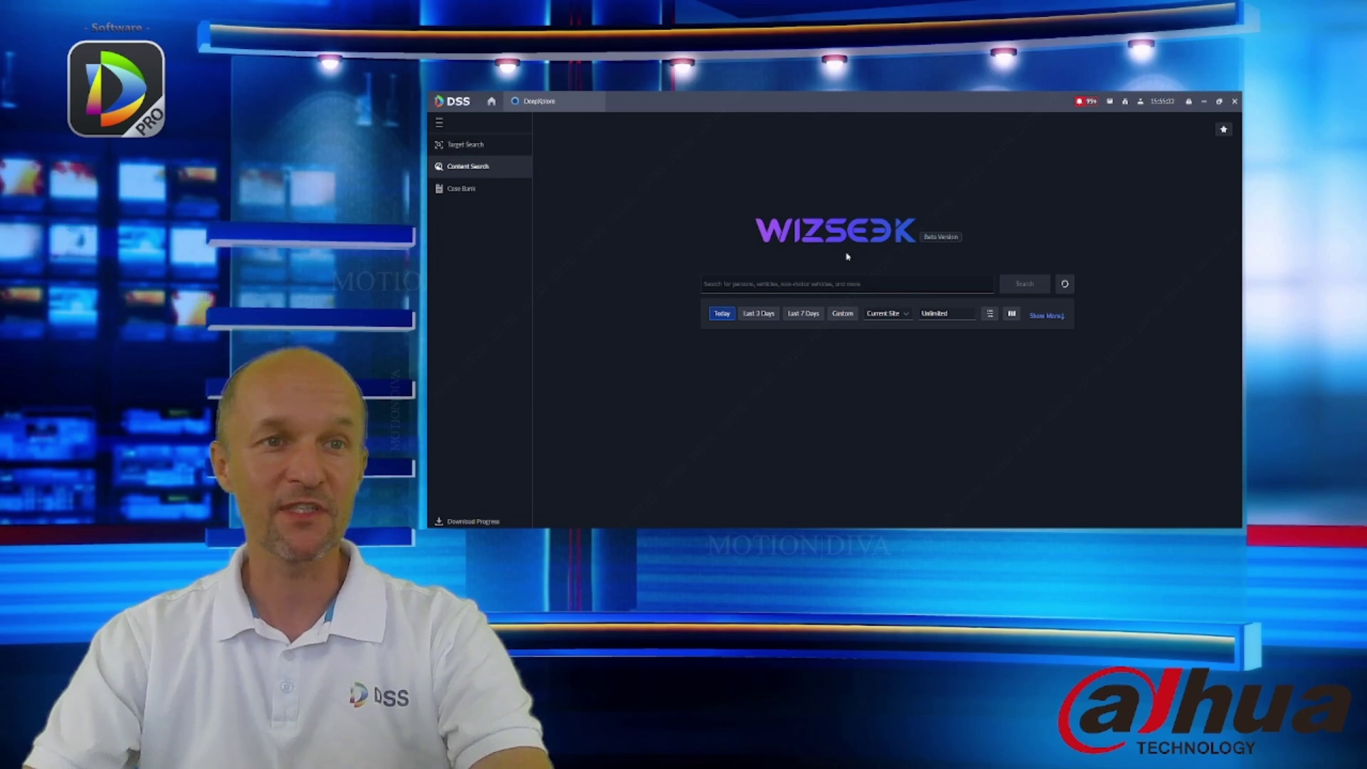
left_click(480, 150)
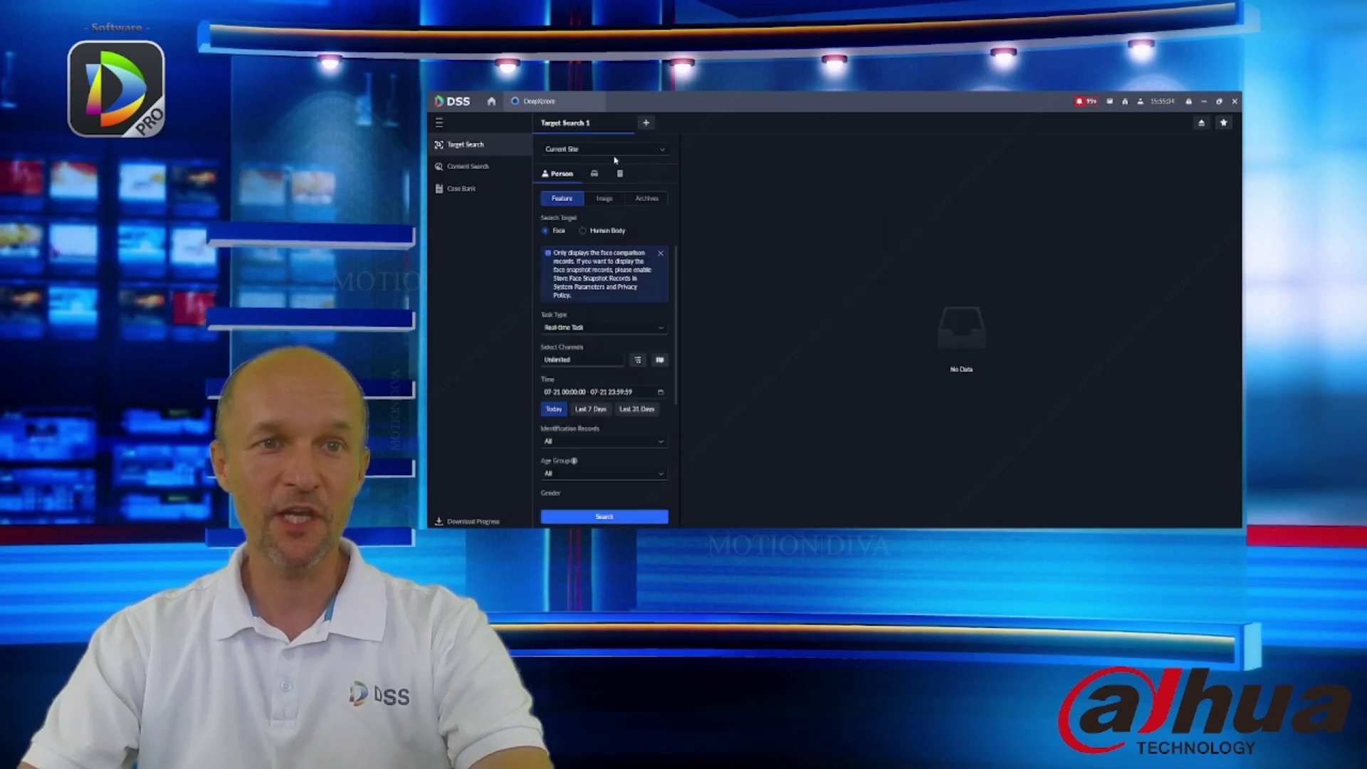
left_click(468, 166)
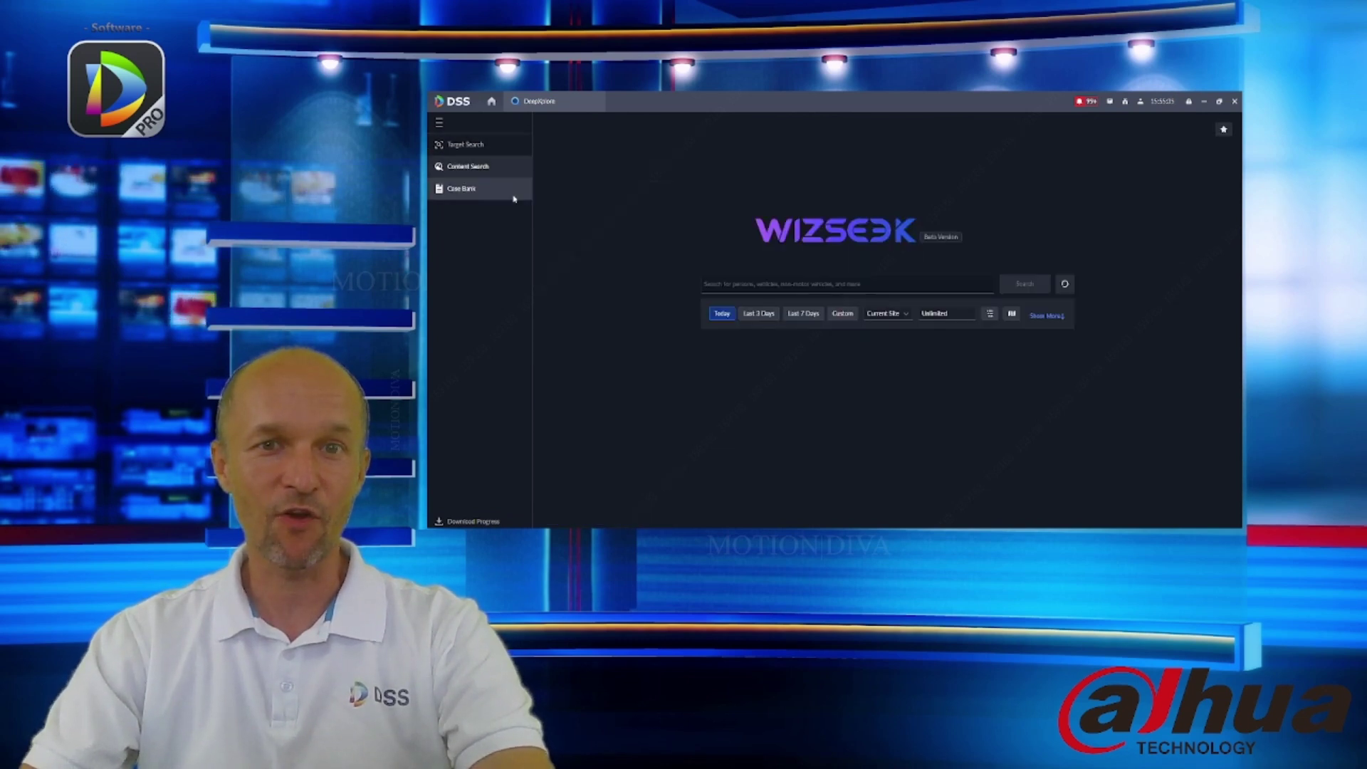
Run a WizSeek content search for "man black tshirt with gun", reusing the earlier query
left_click(728, 286)
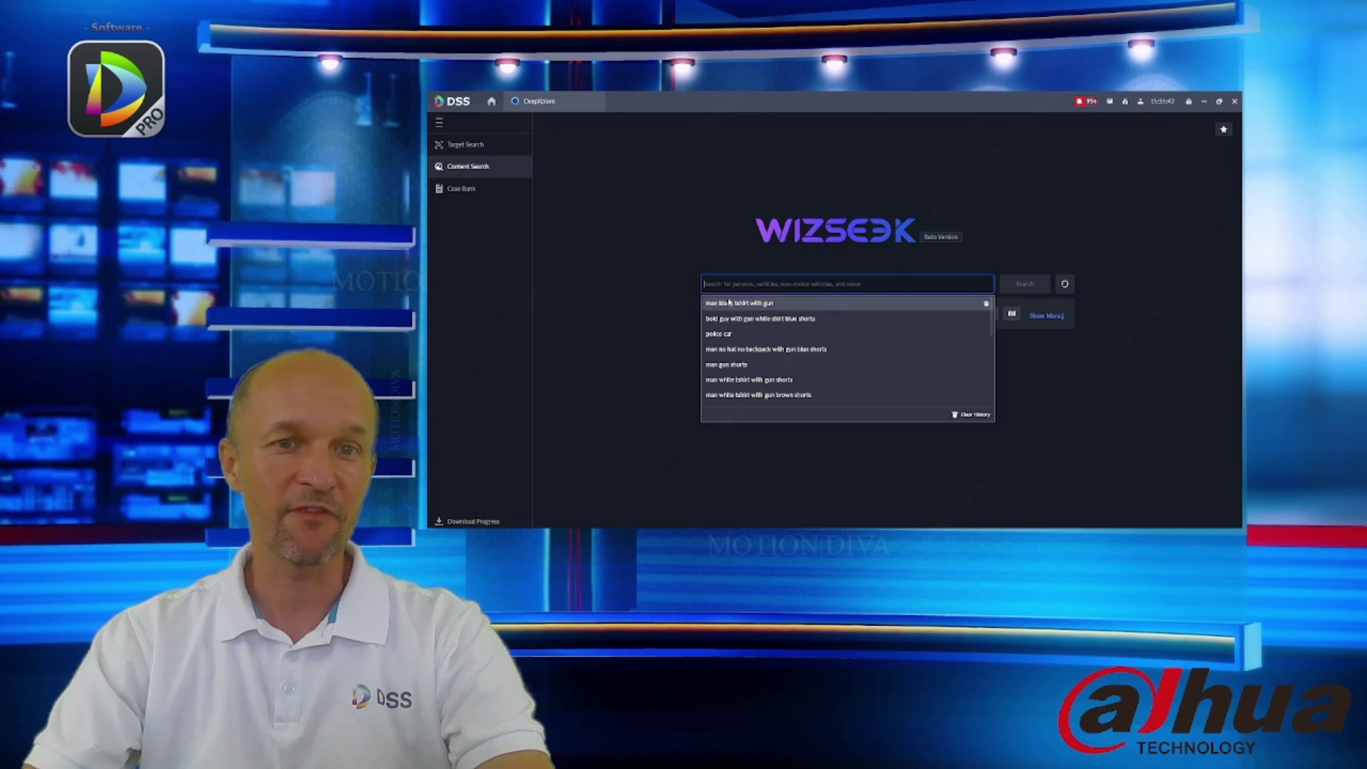
left_click(773, 303)
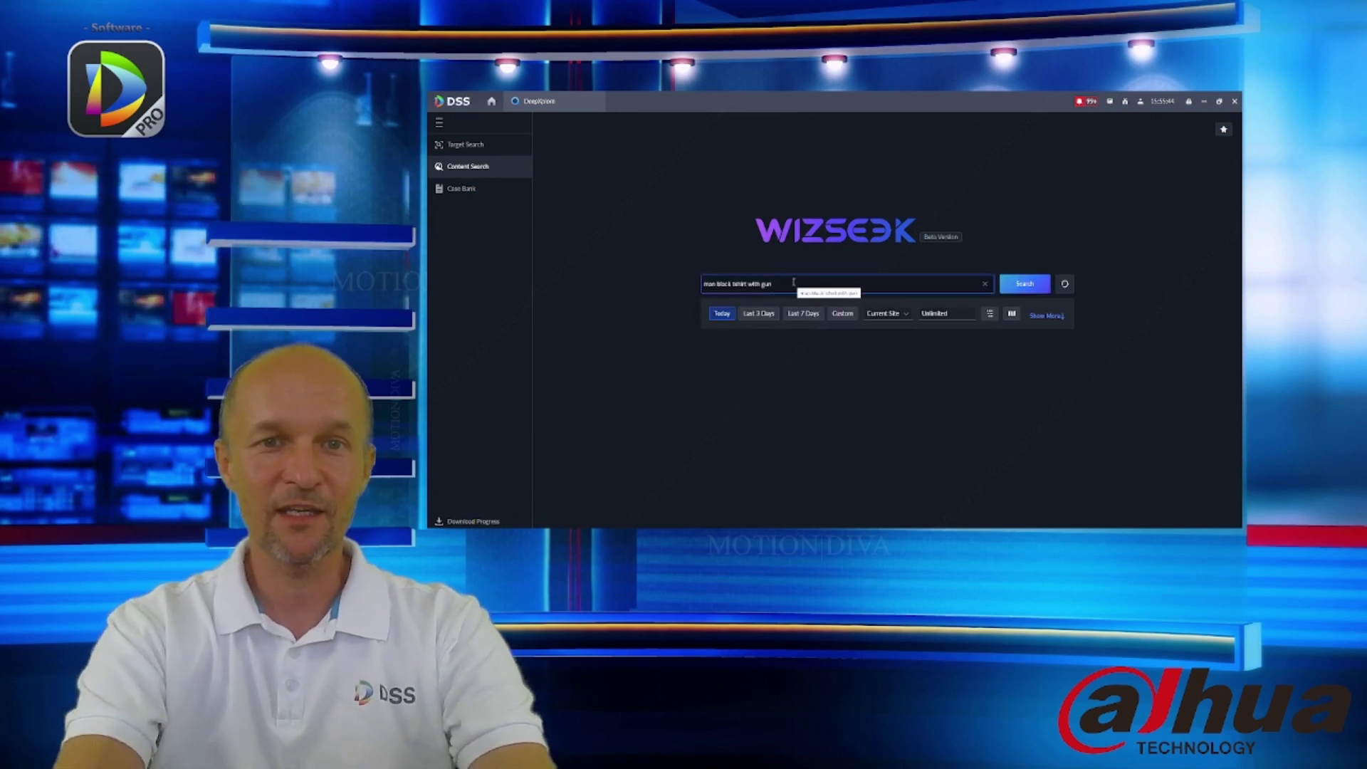
type("that")
key("BackSpace")
key("BackSpace")
key("BackSpace")
key("BackSpace")
key("BackSpace")
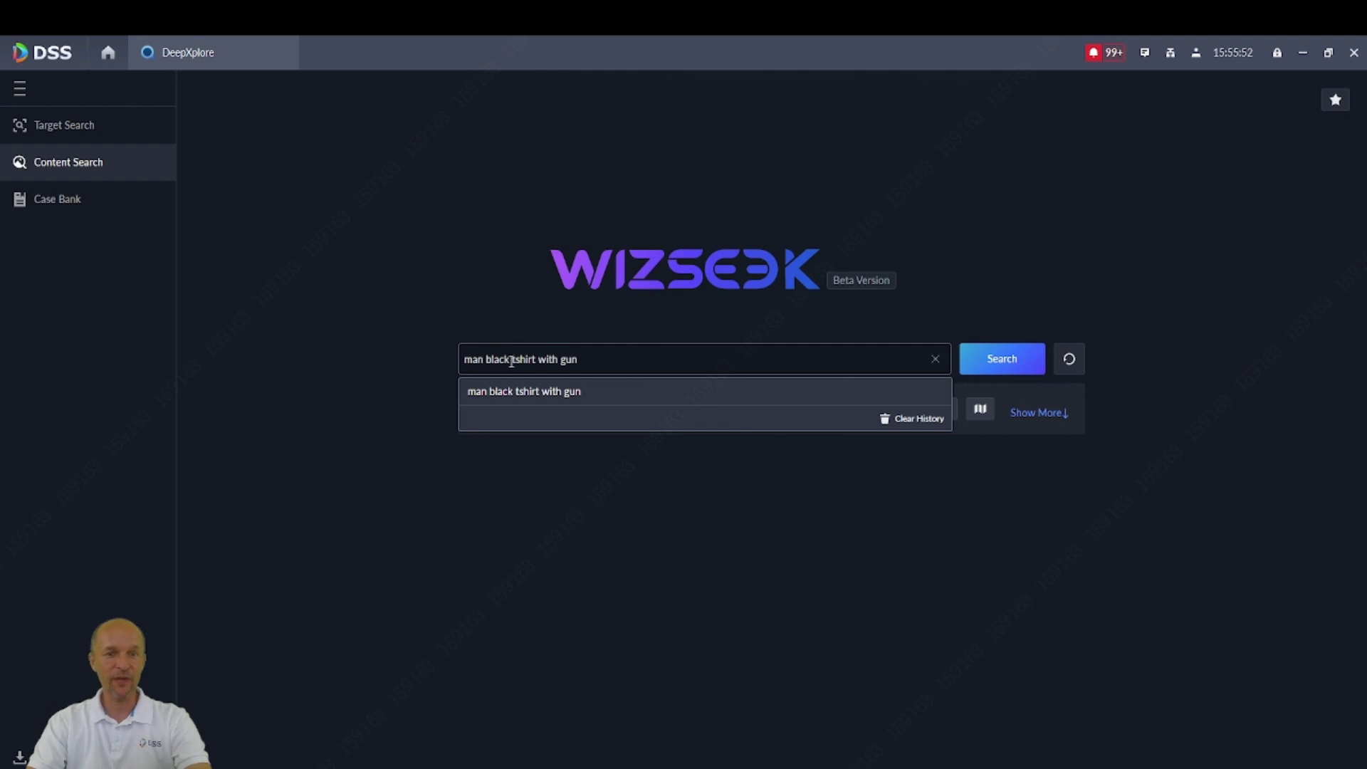
left_click(1002, 360)
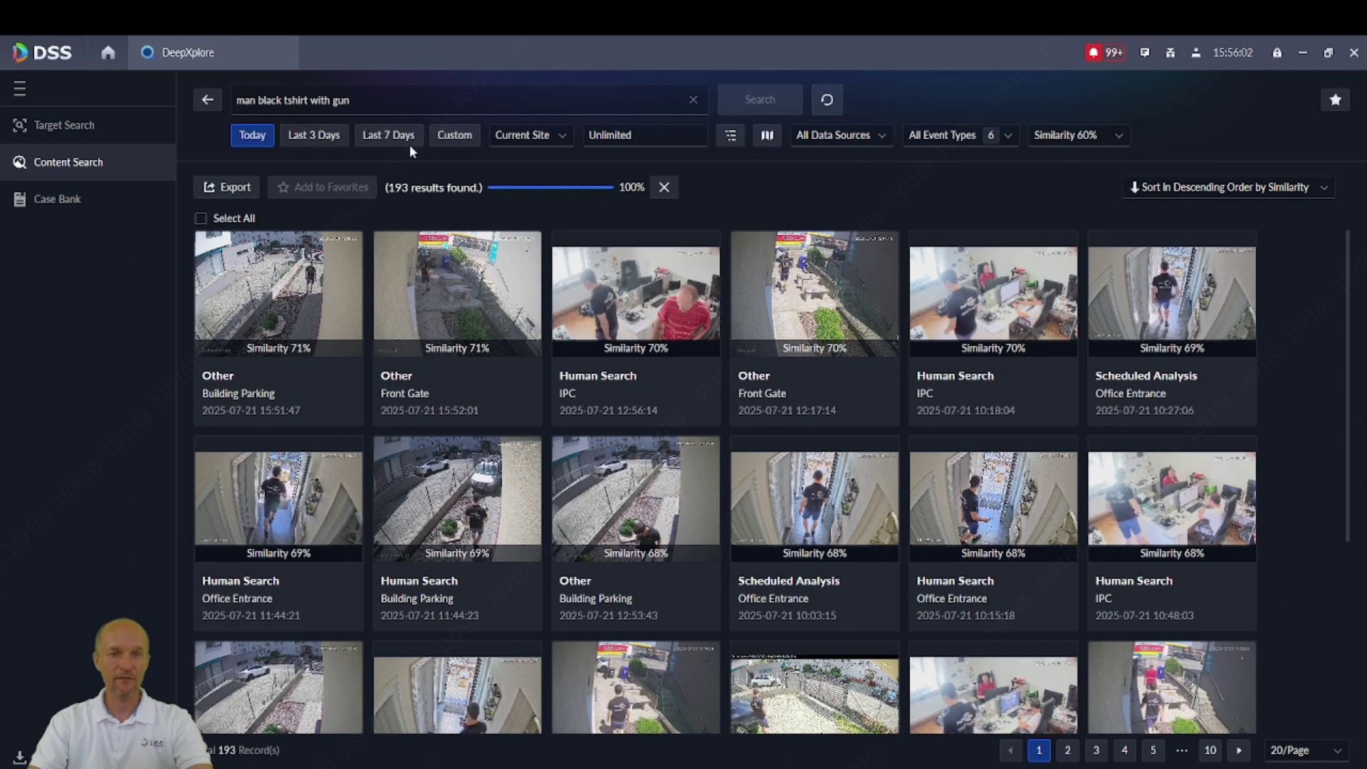
Check the channel selection without changing it, and inspect the man in the first Building Parking result at 250% zoom
left_click(732, 140)
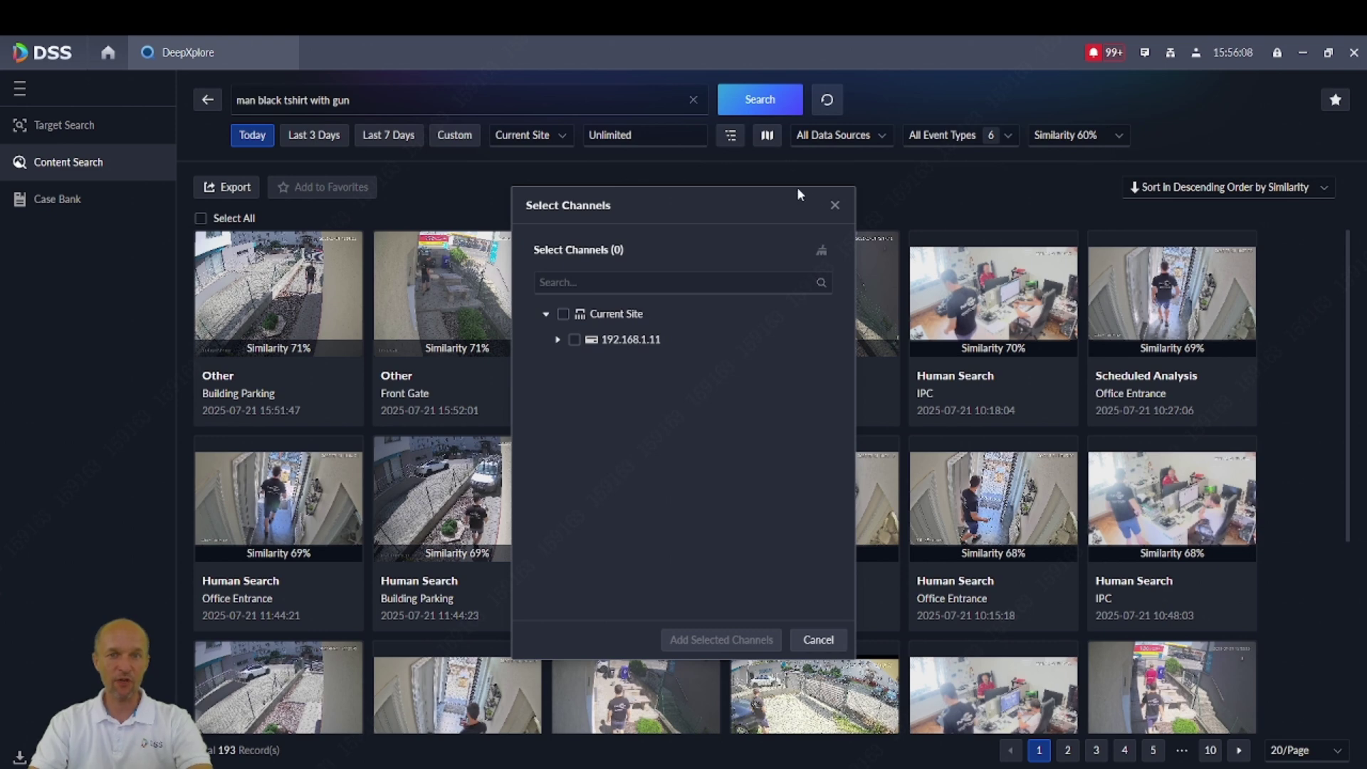
left_click(836, 206)
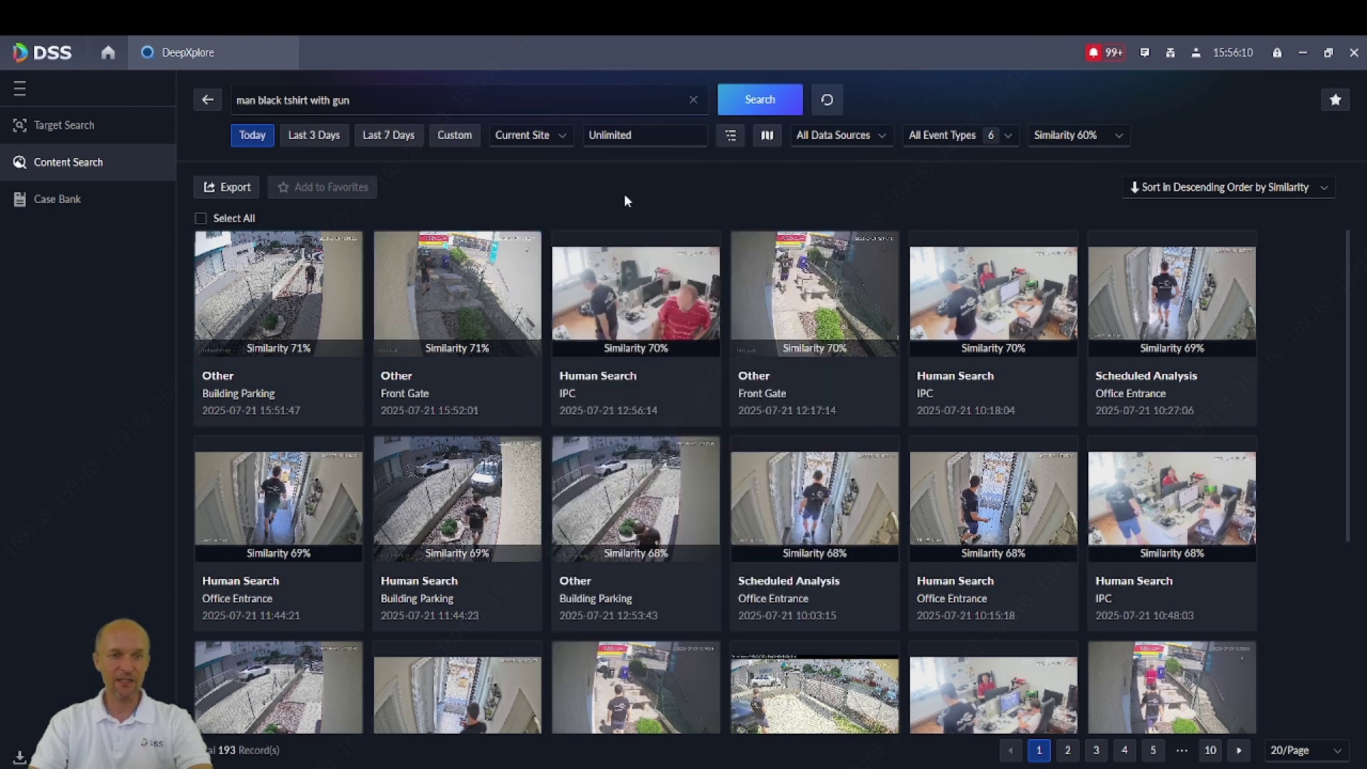
mouse_move(252, 289)
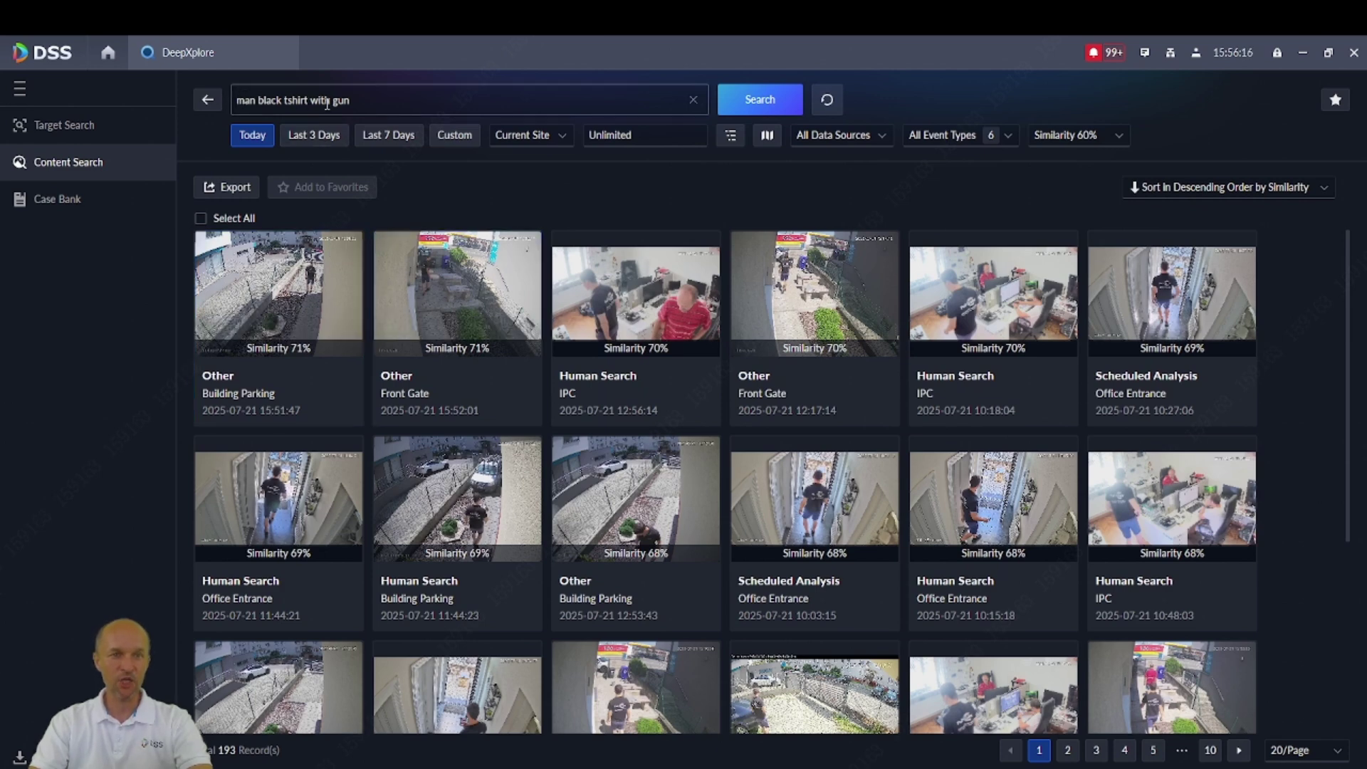
left_click(282, 287)
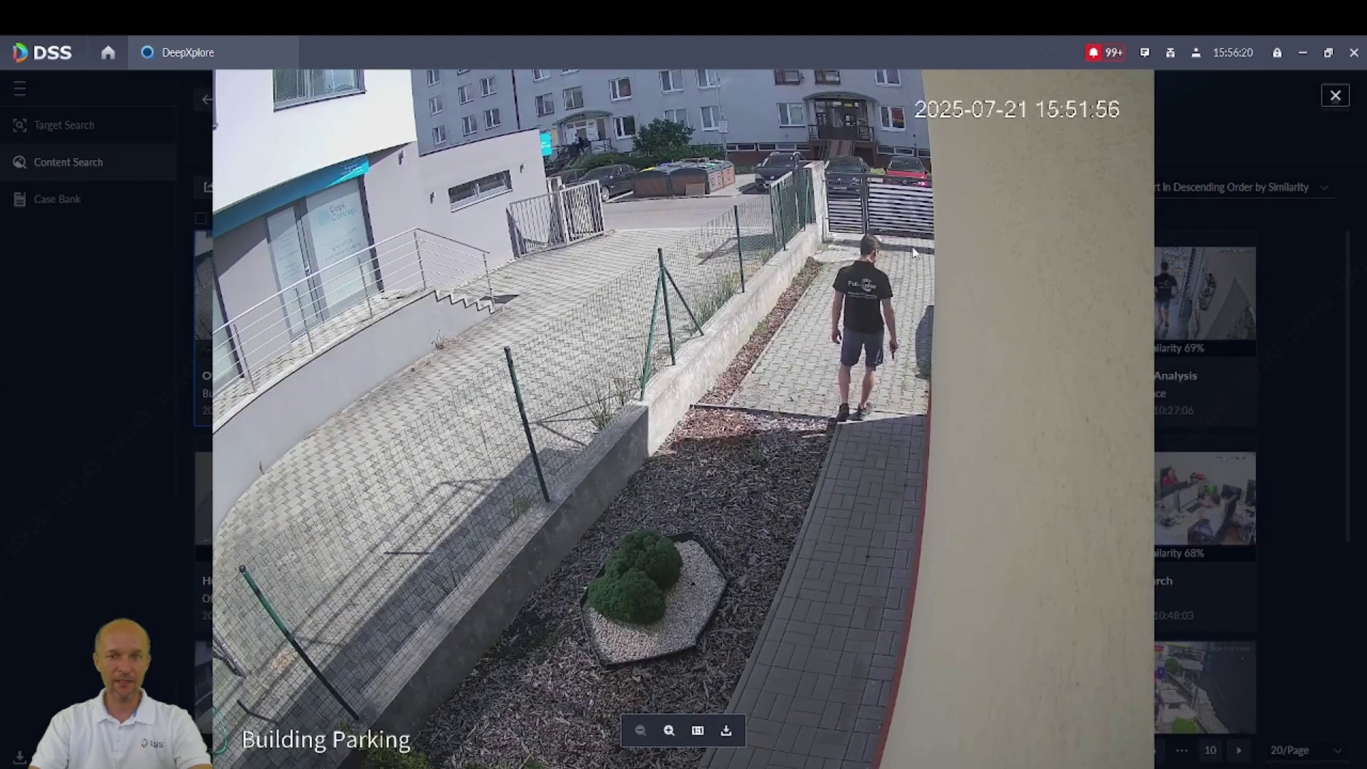
scroll(676, 399, "up", 3)
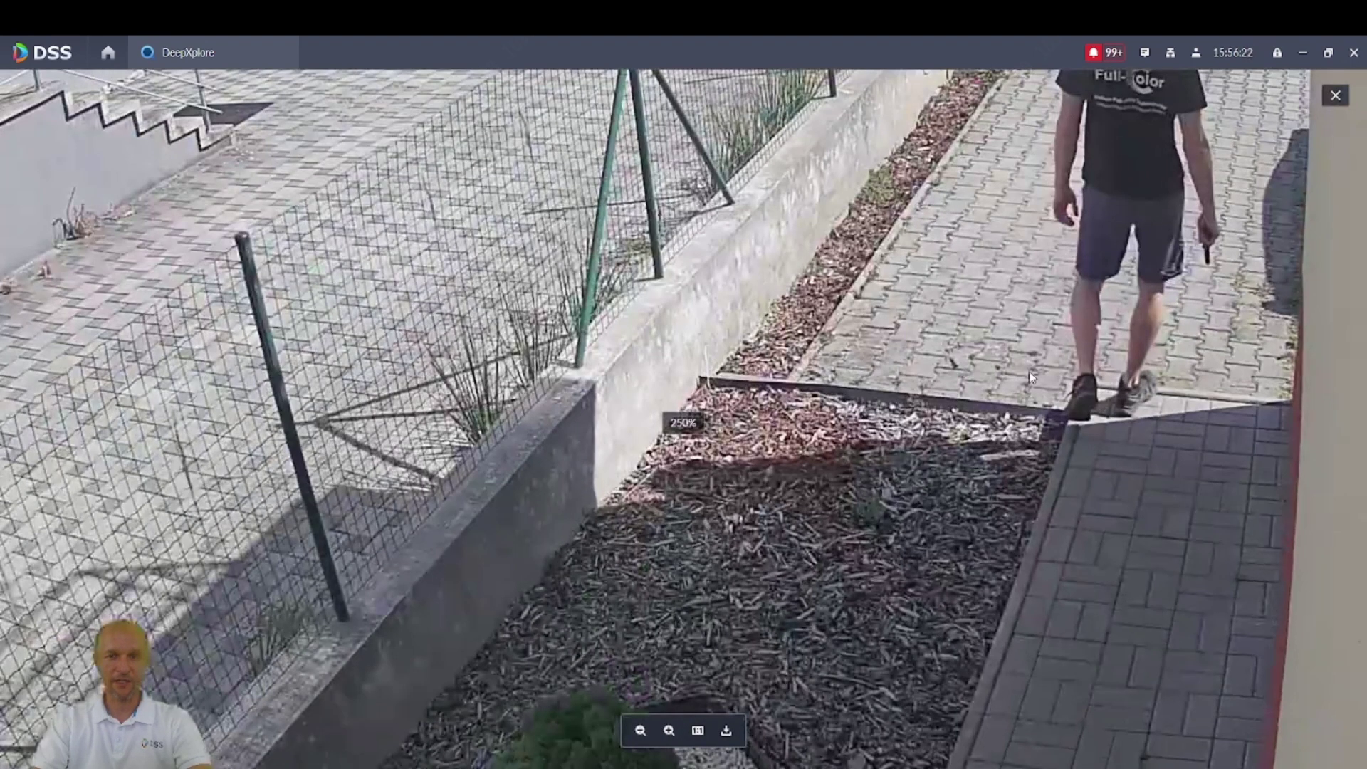
left_click_drag(783, 356, 669, 410)
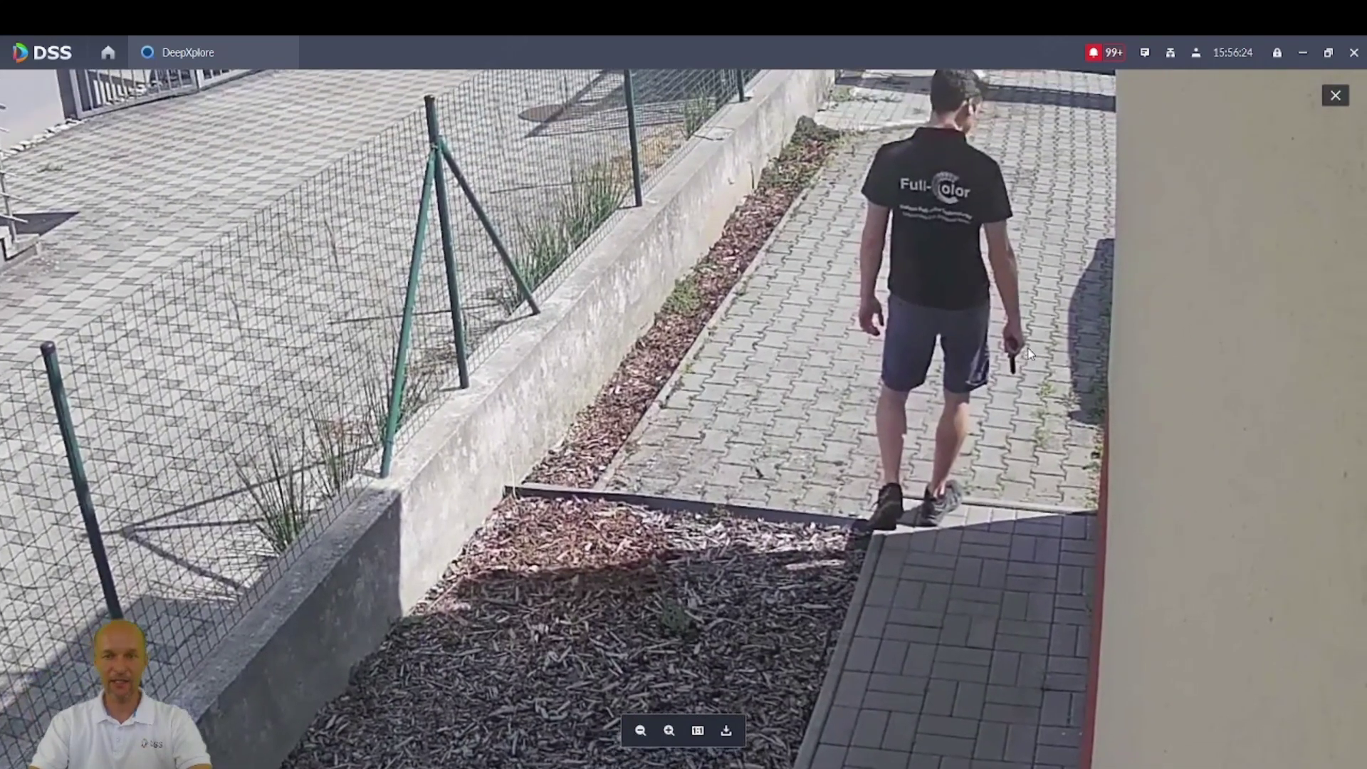
left_click(1336, 95)
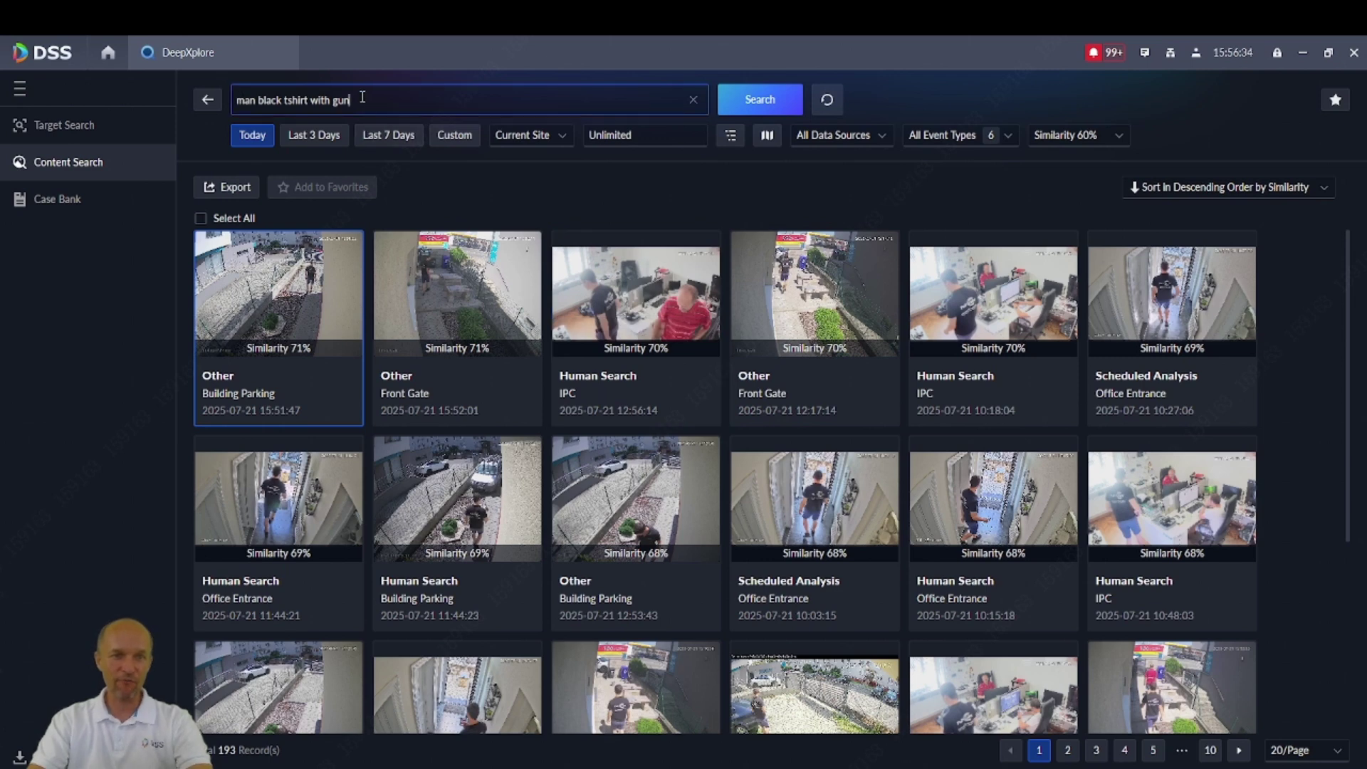
Search the content for "police car" and view the first matching snapshot enlarged
left_click_drag(363, 96, 234, 95)
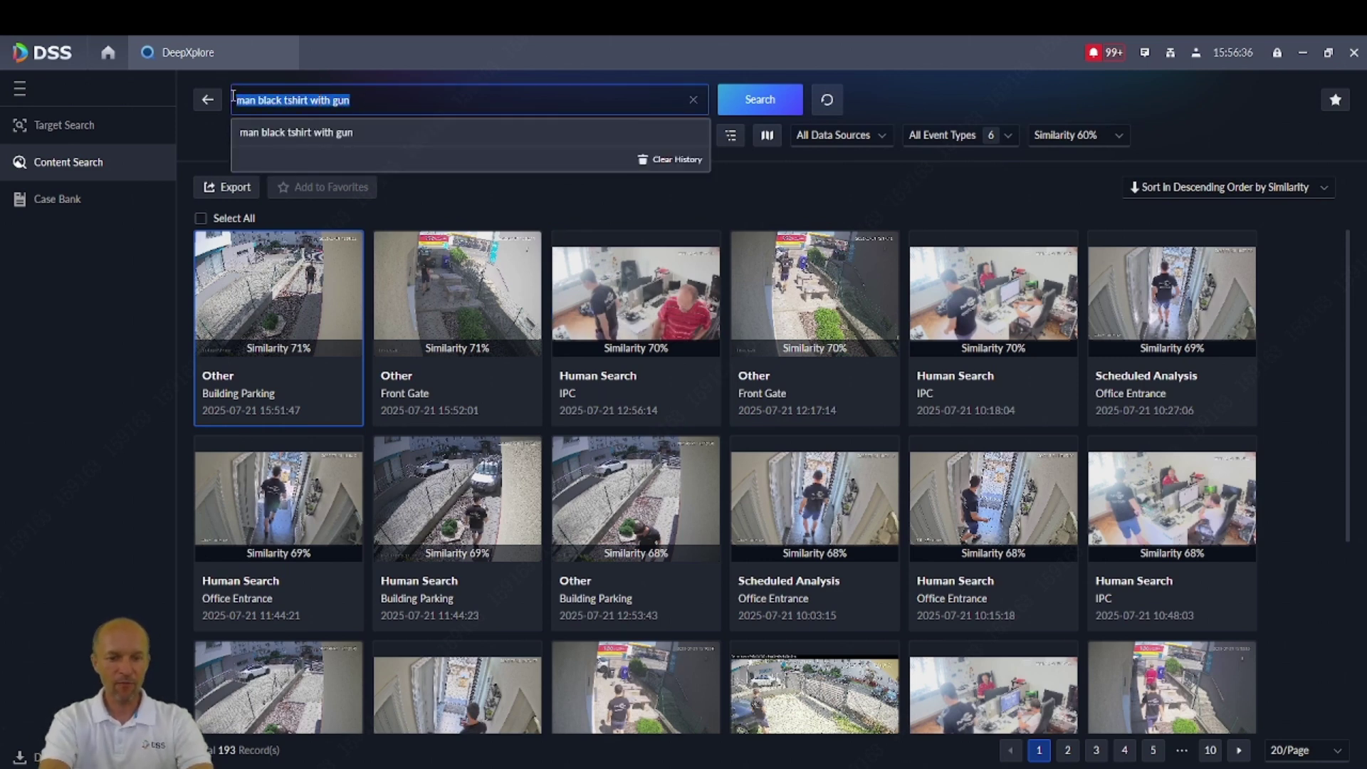
type("poci")
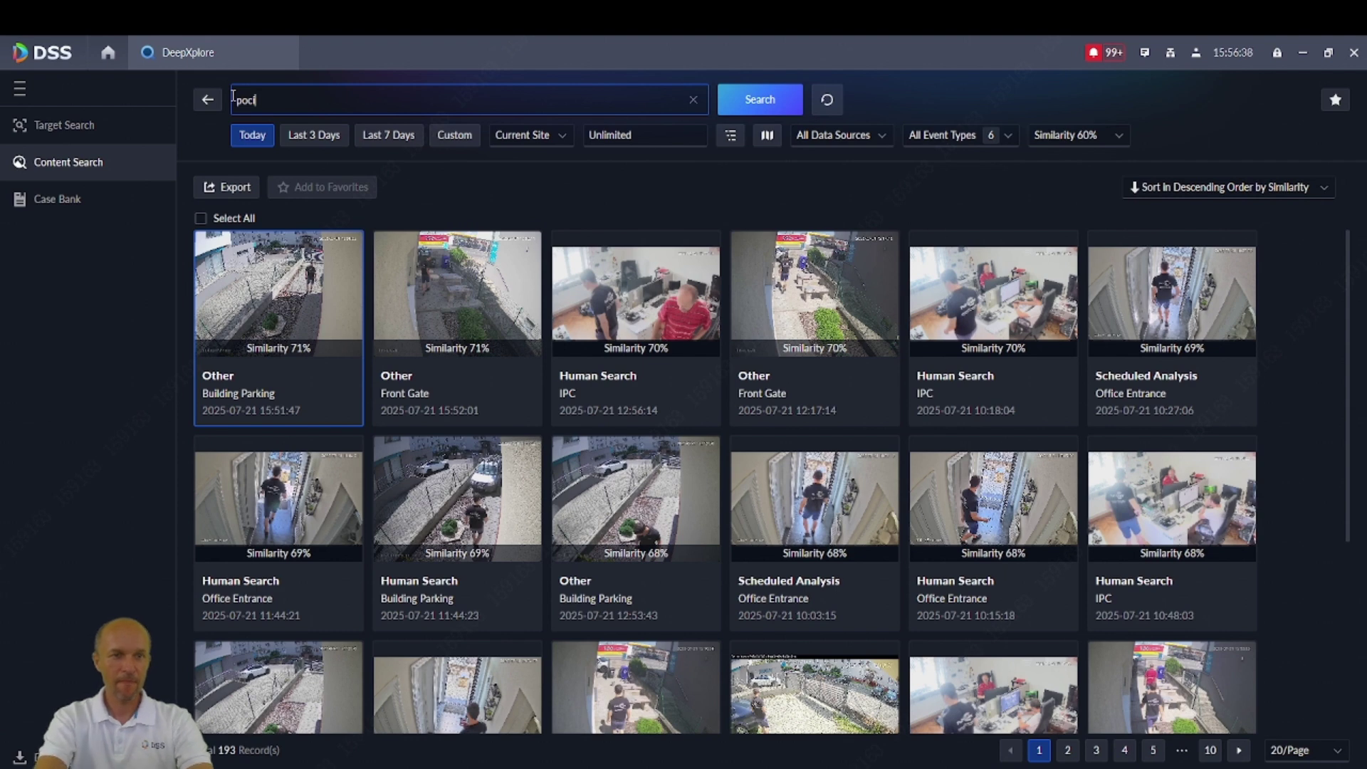
type("ce car")
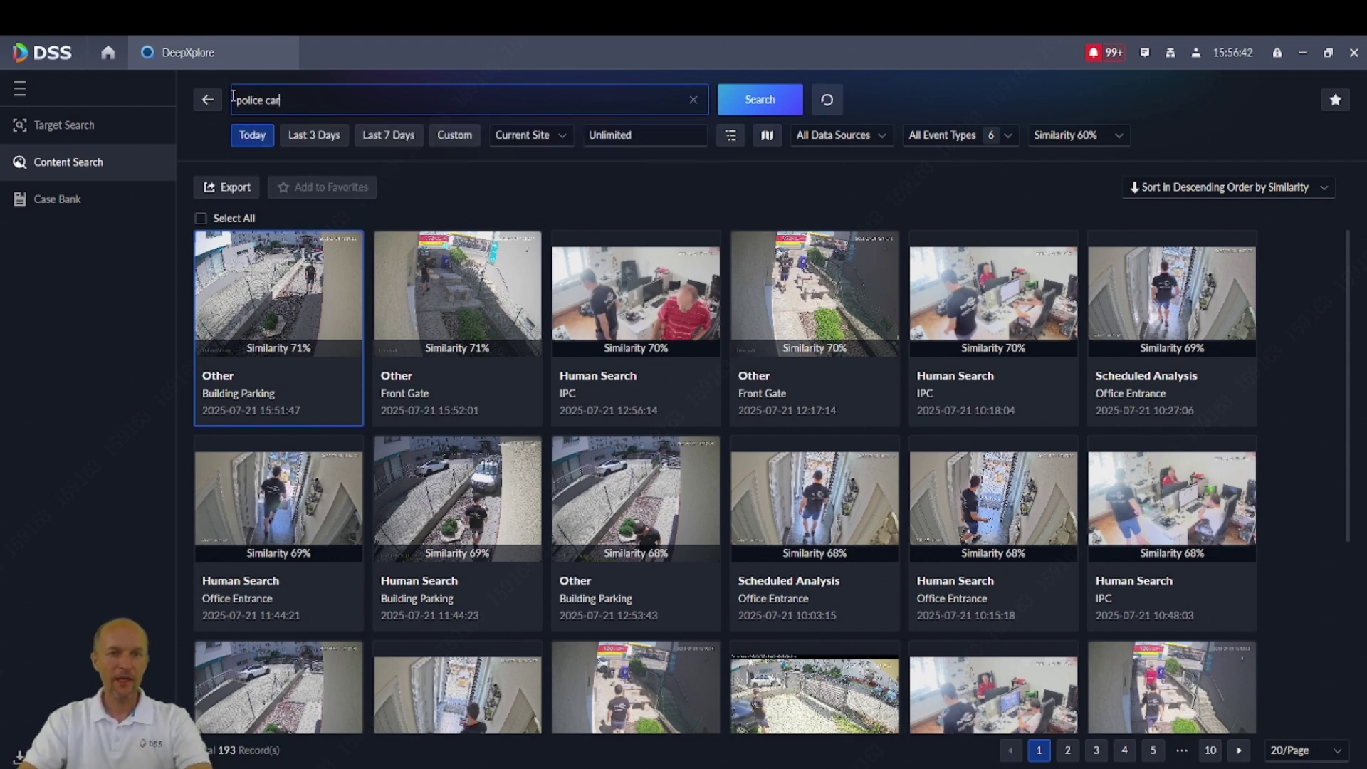
left_click(760, 105)
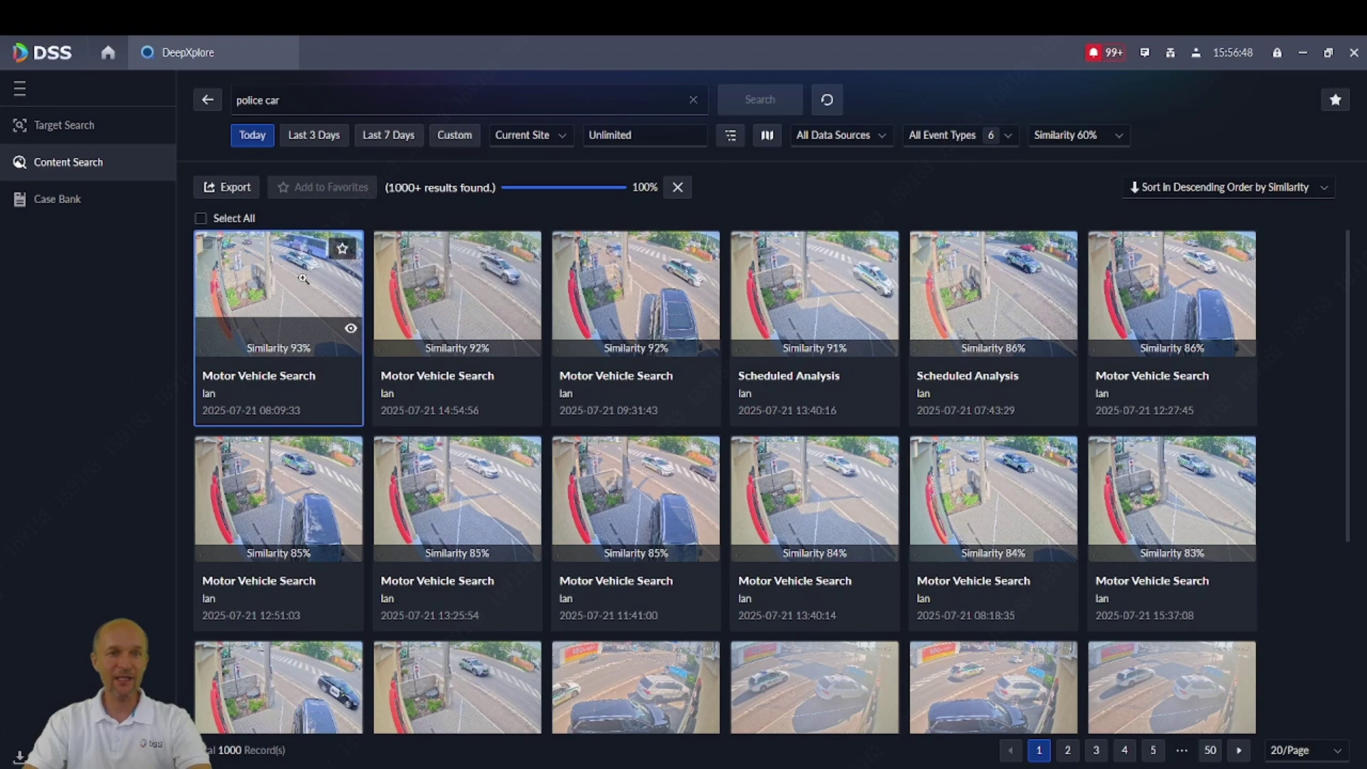
left_click(304, 267)
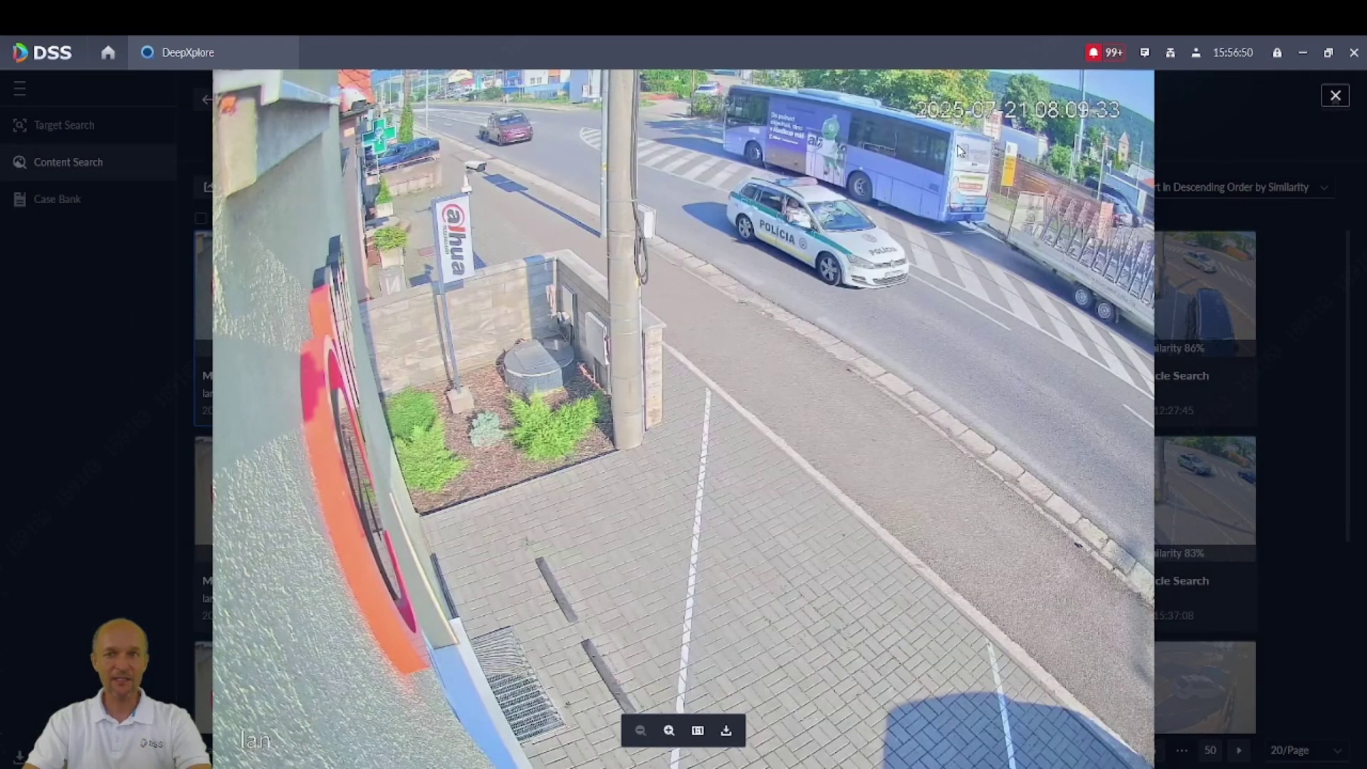
left_click(1337, 98)
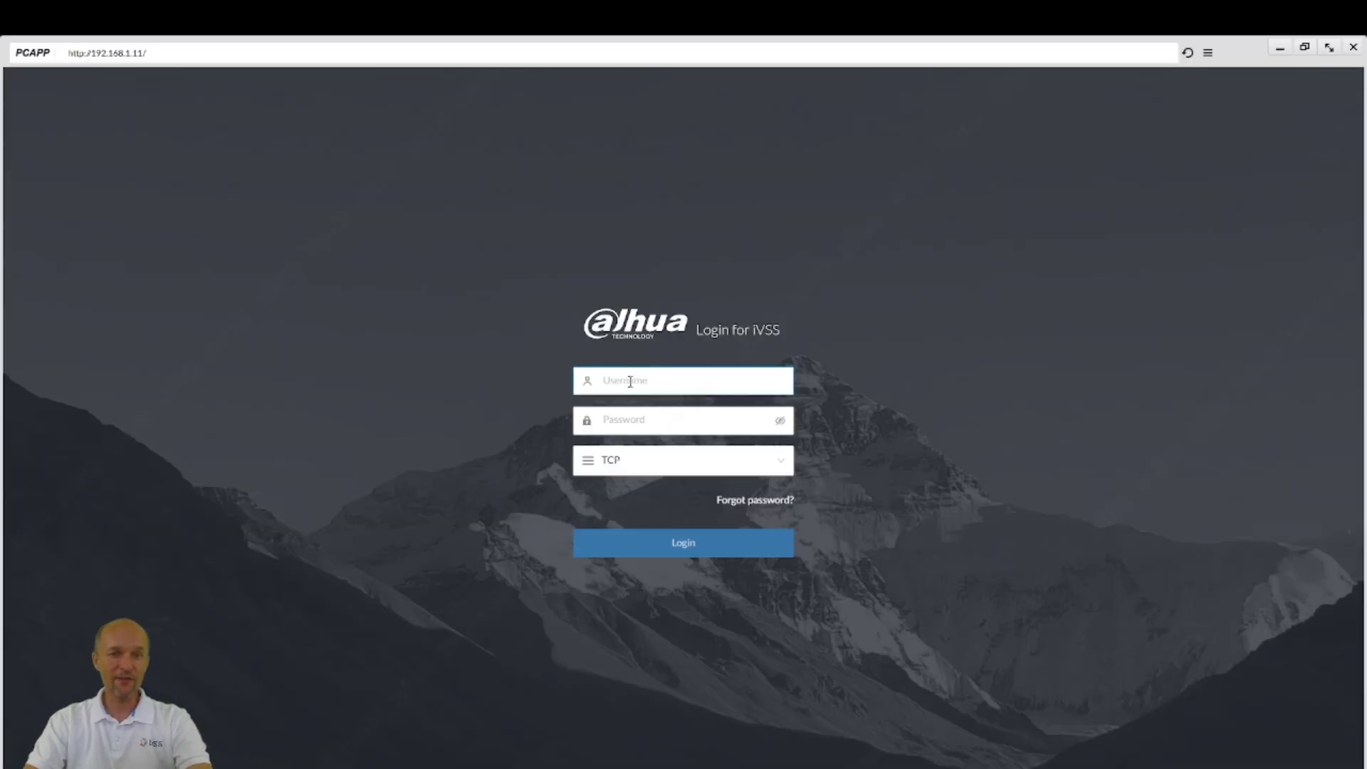
Switch to the iVSS web interface at 192.168.1.11 and log in as admin with the account password
left_click(629, 382)
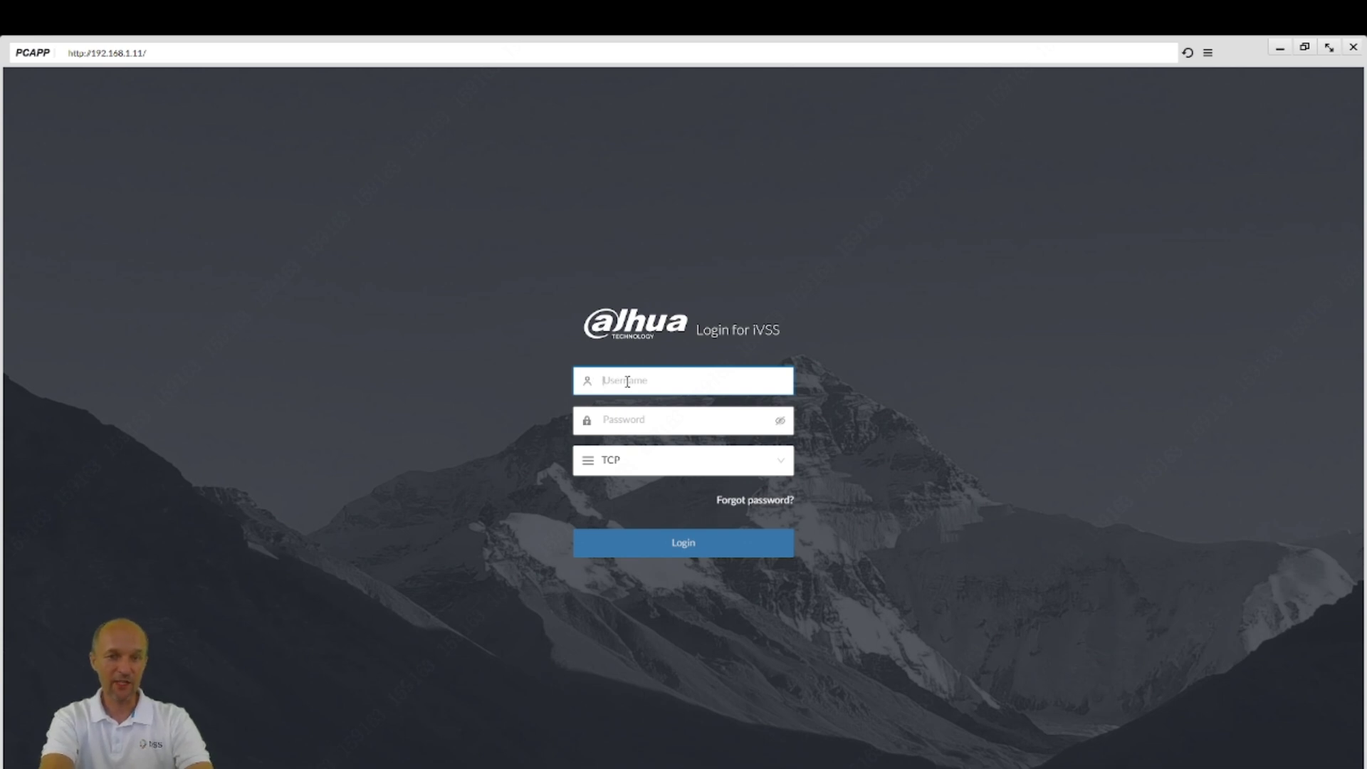
type("admin")
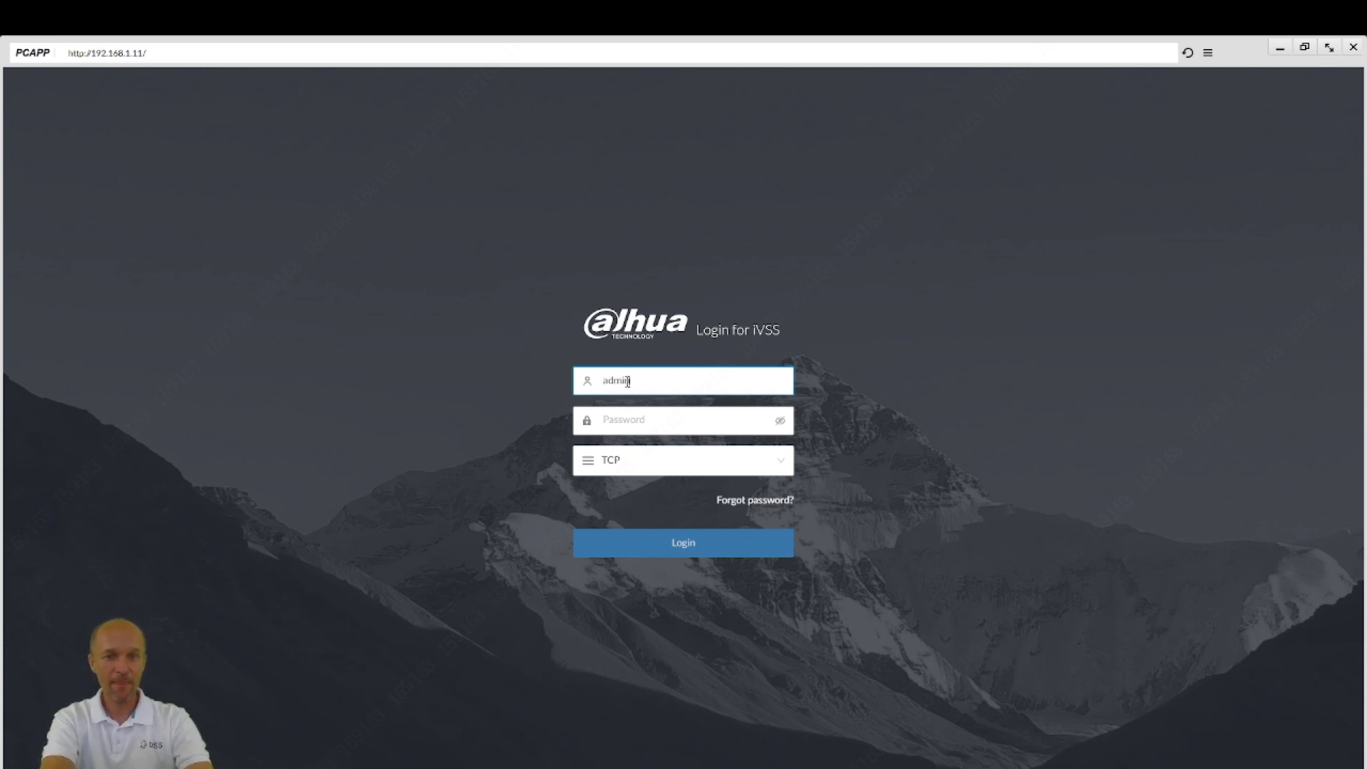
key("Tab")
type("•••••••")
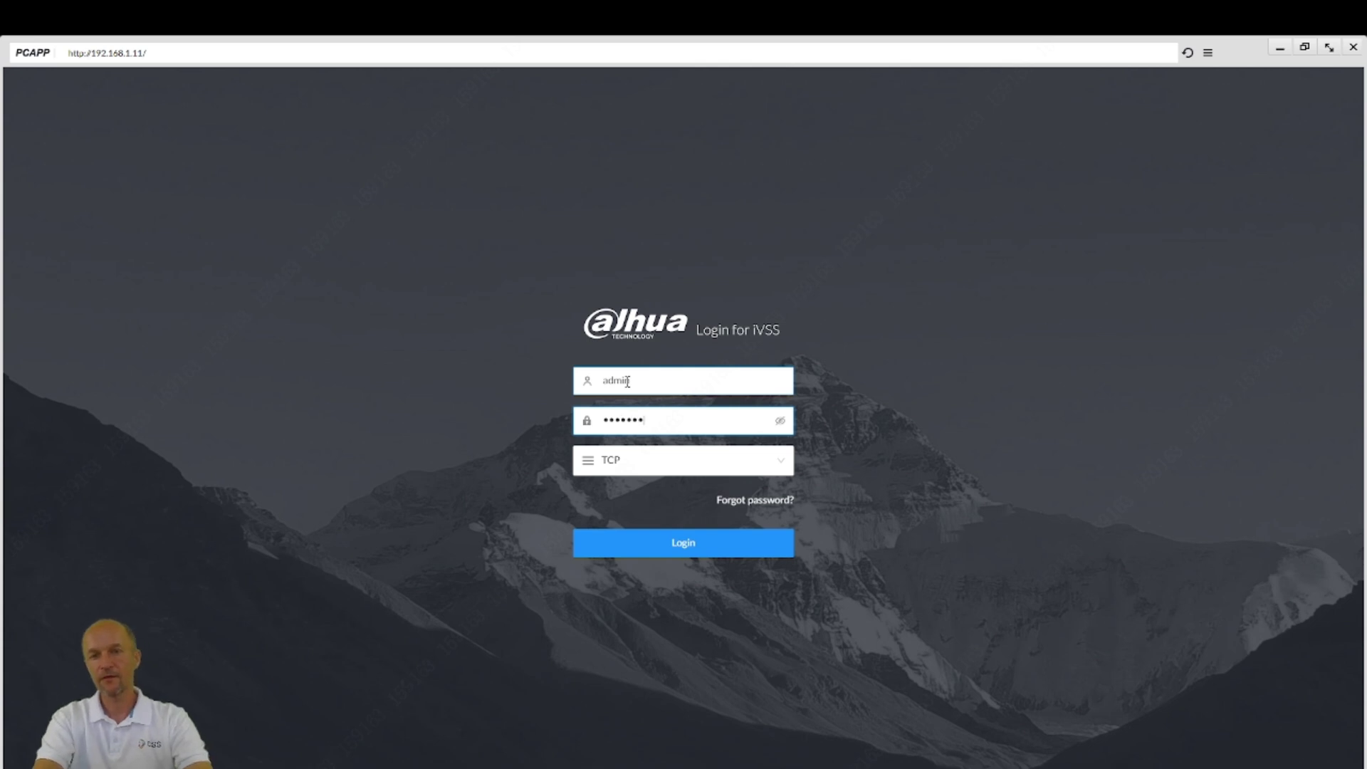
type("•")
left_click(659, 550)
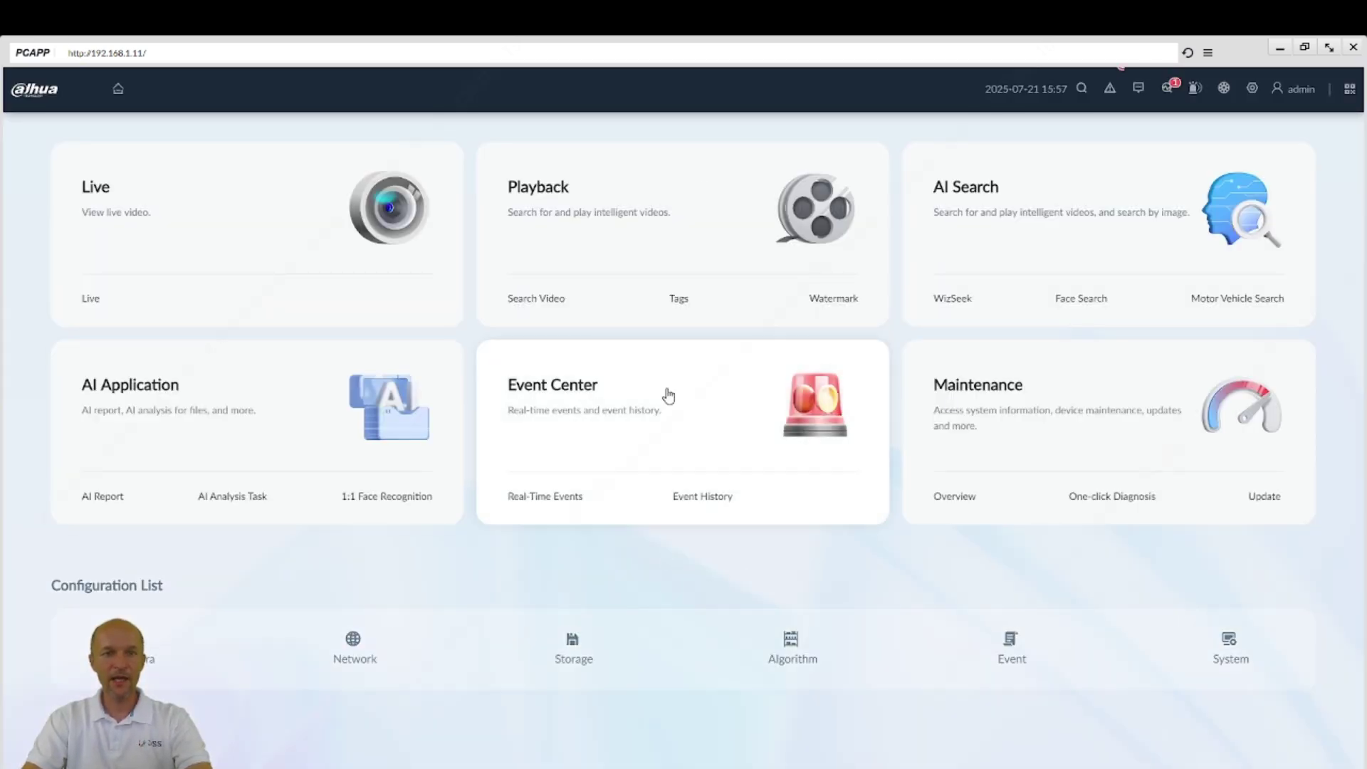
Open the text-defined alarms list among the zero-sample algorithms
left_click(771, 647)
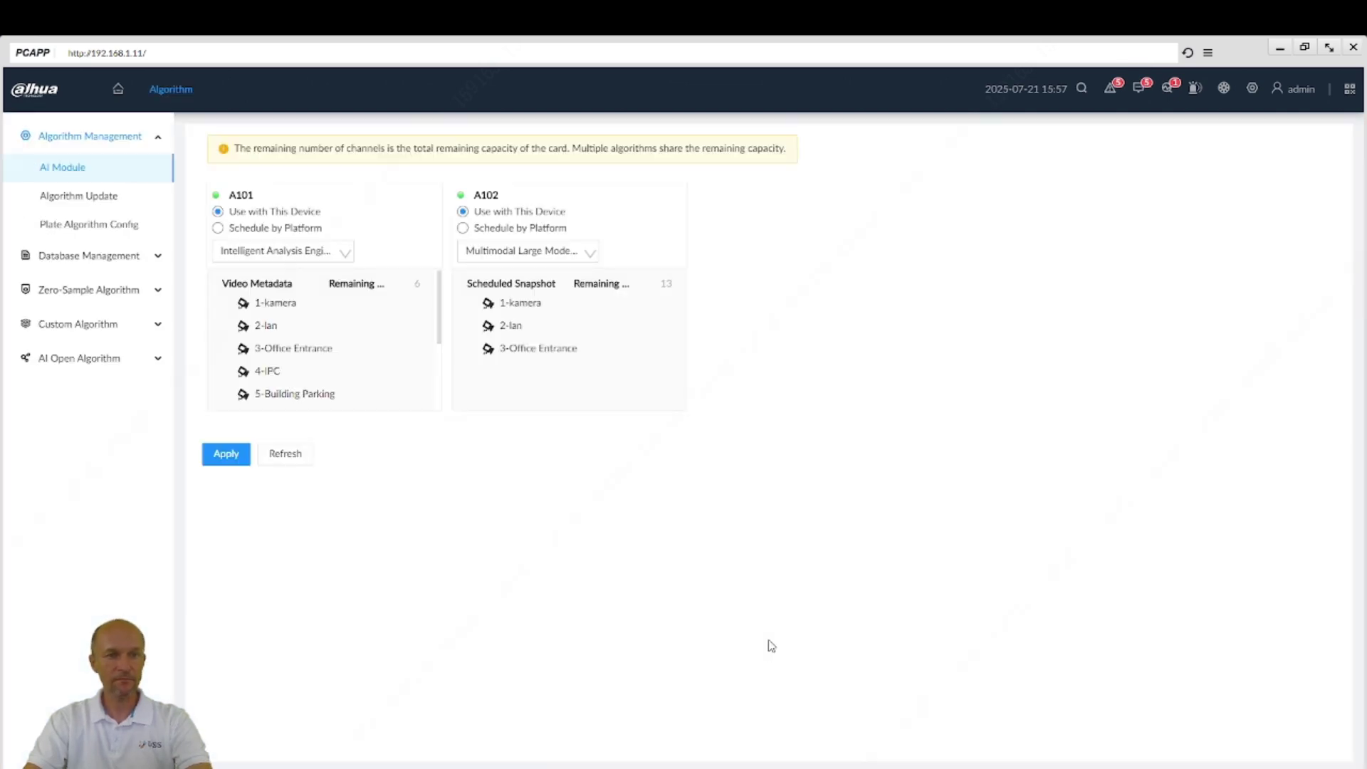
left_click(99, 296)
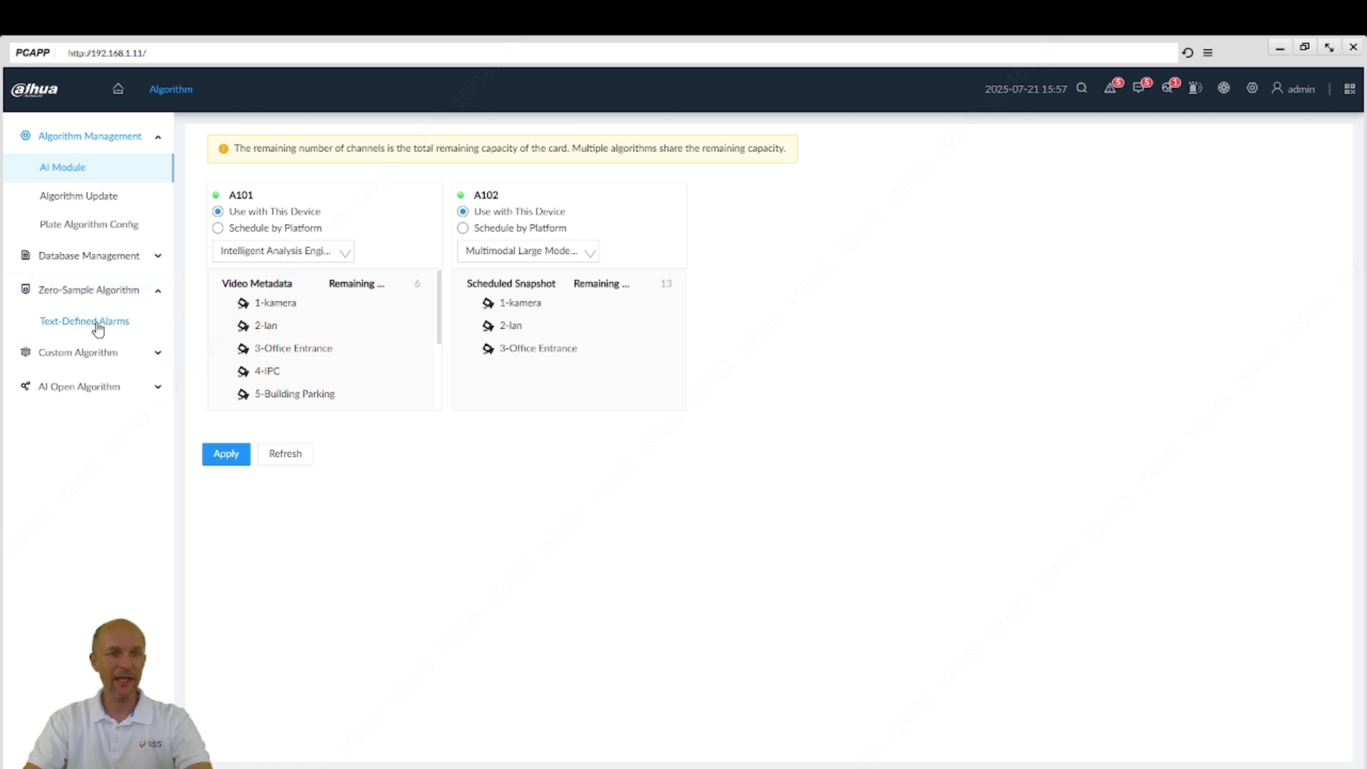
left_click(98, 327)
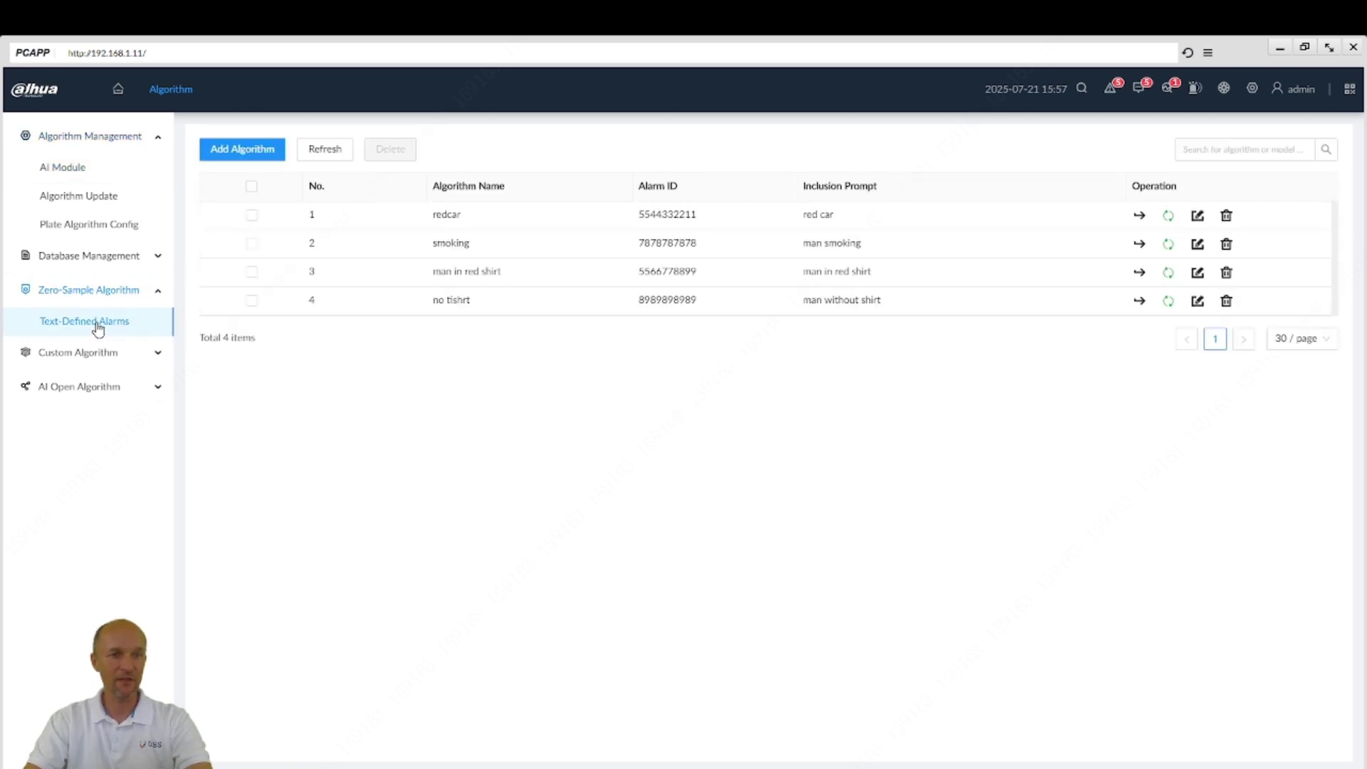
left_click(243, 151)
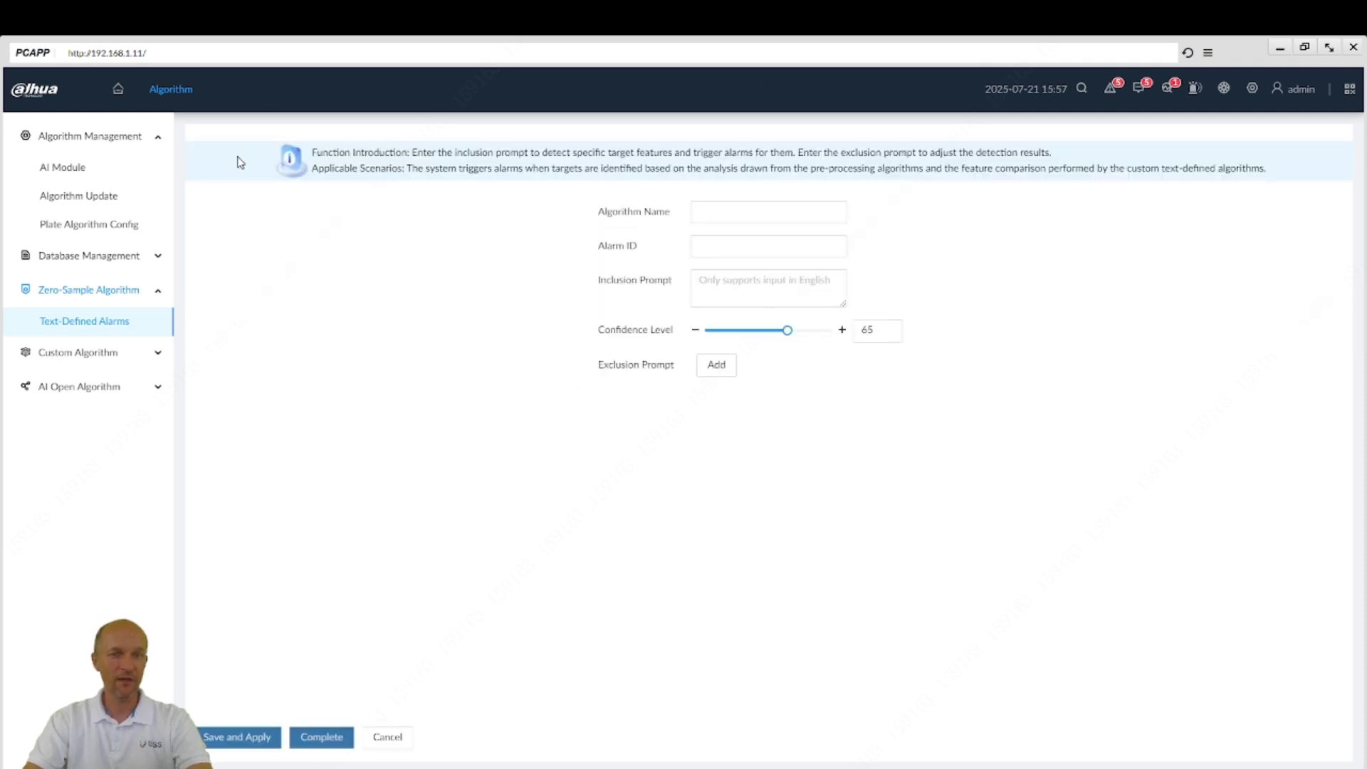
left_click(752, 215)
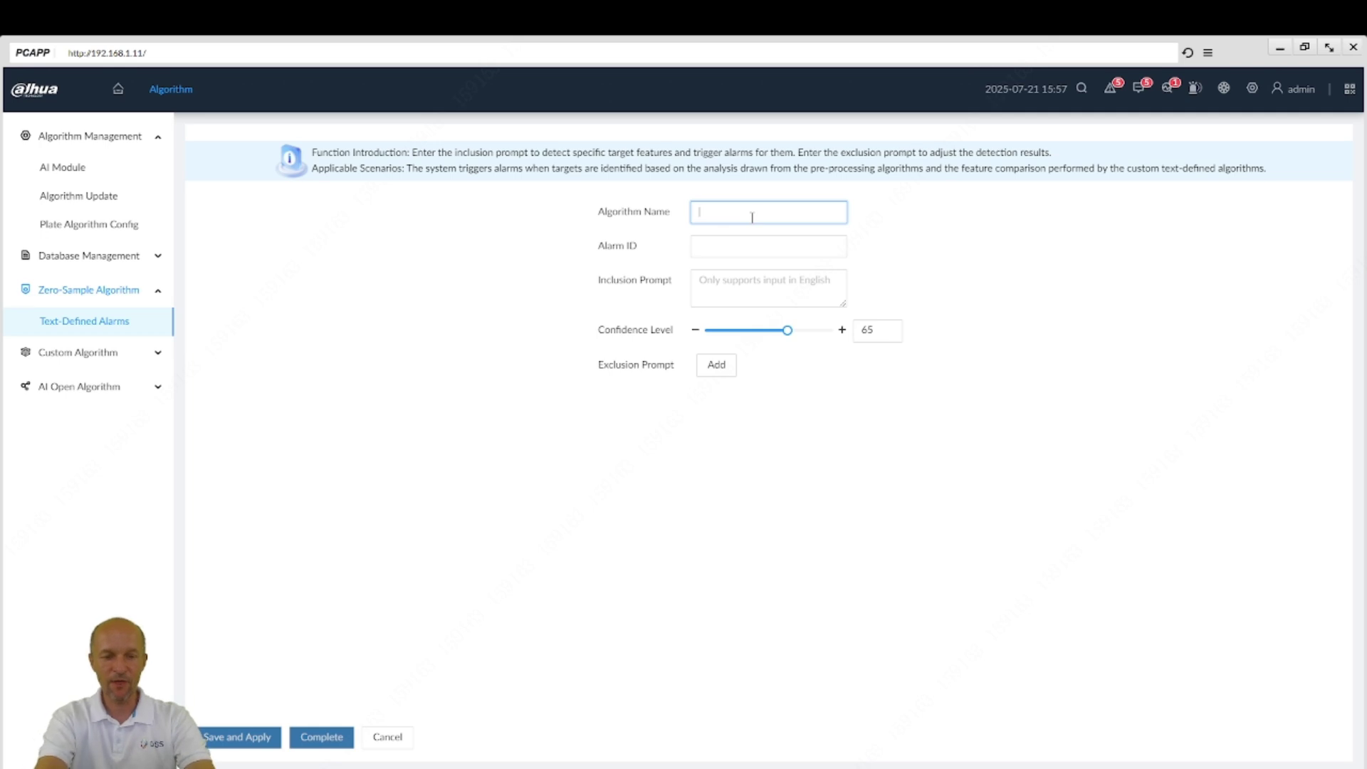
type("web")
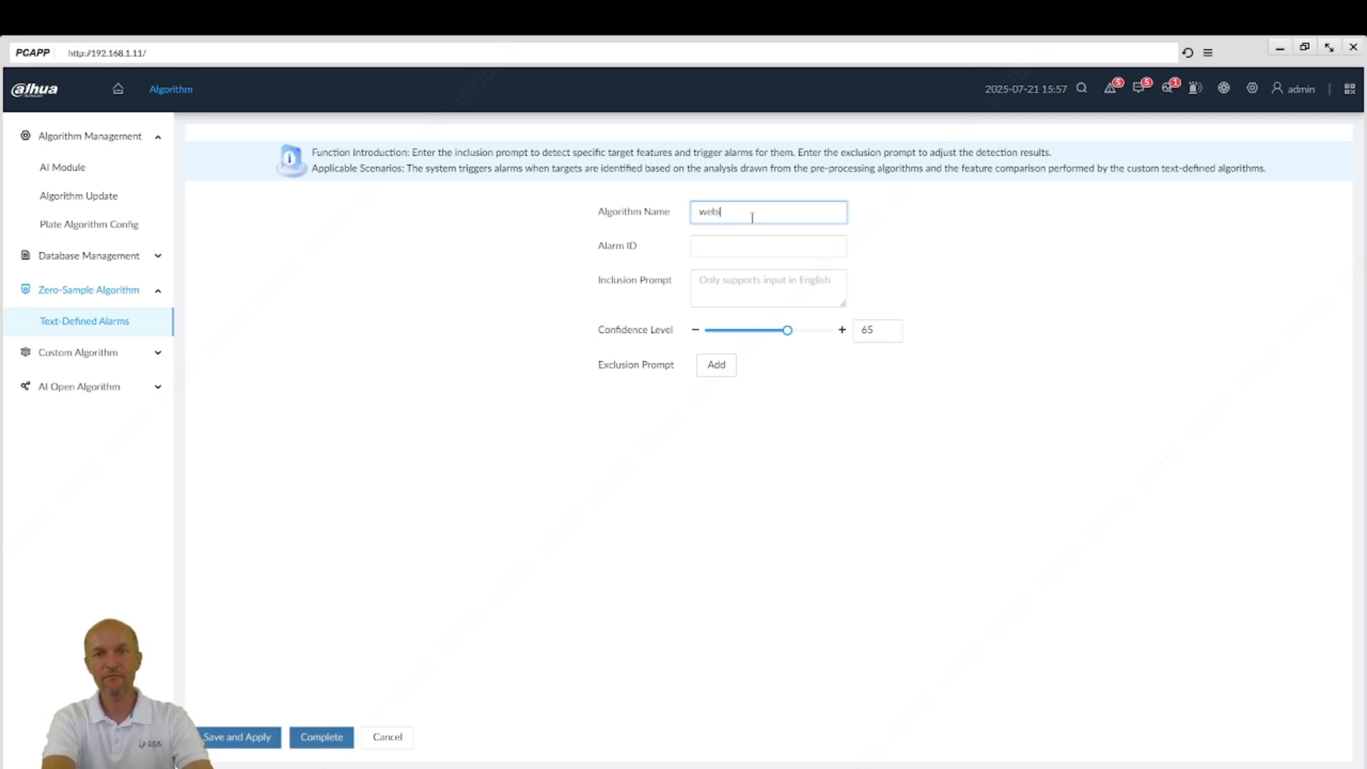
type("inar")
left_click(766, 247)
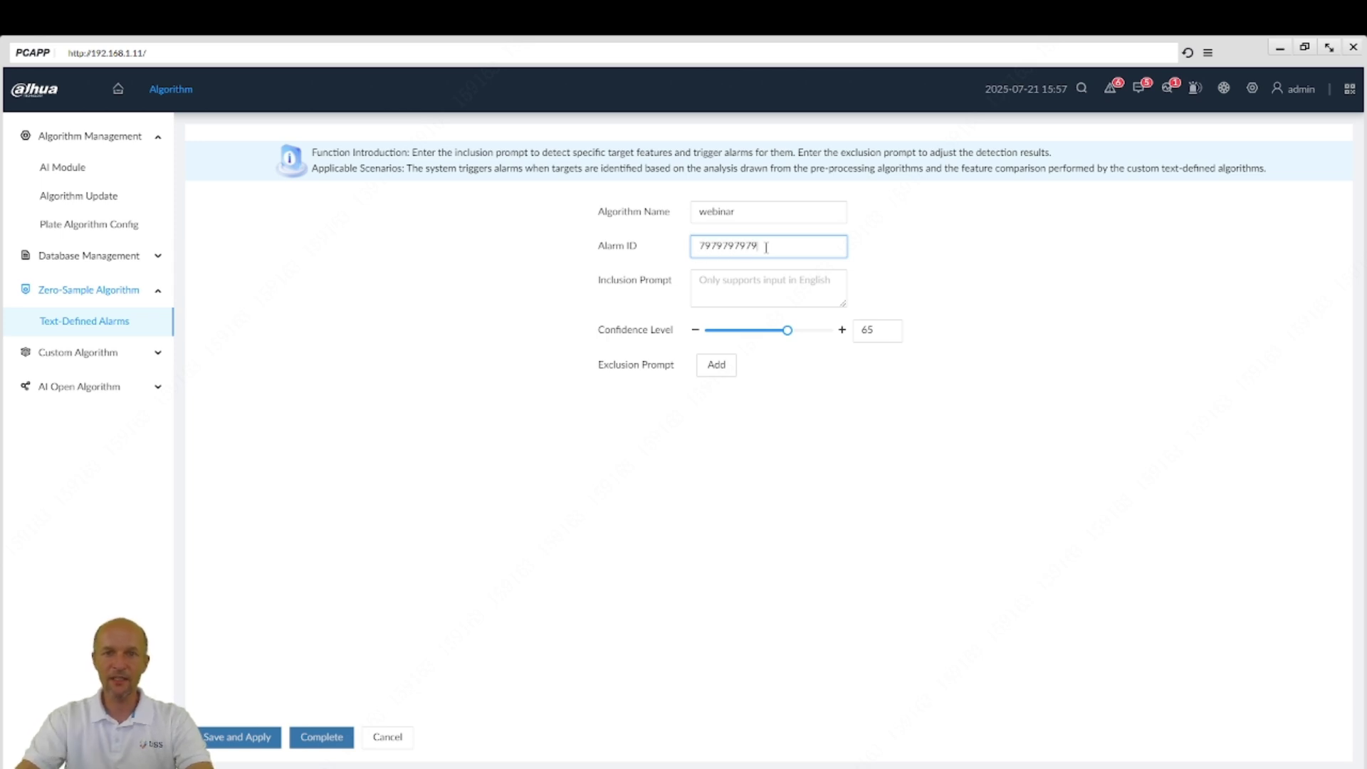
Enter "man in black shirt with blue shorts with gun" as the algorithm's inclusion prompt
left_click(737, 286)
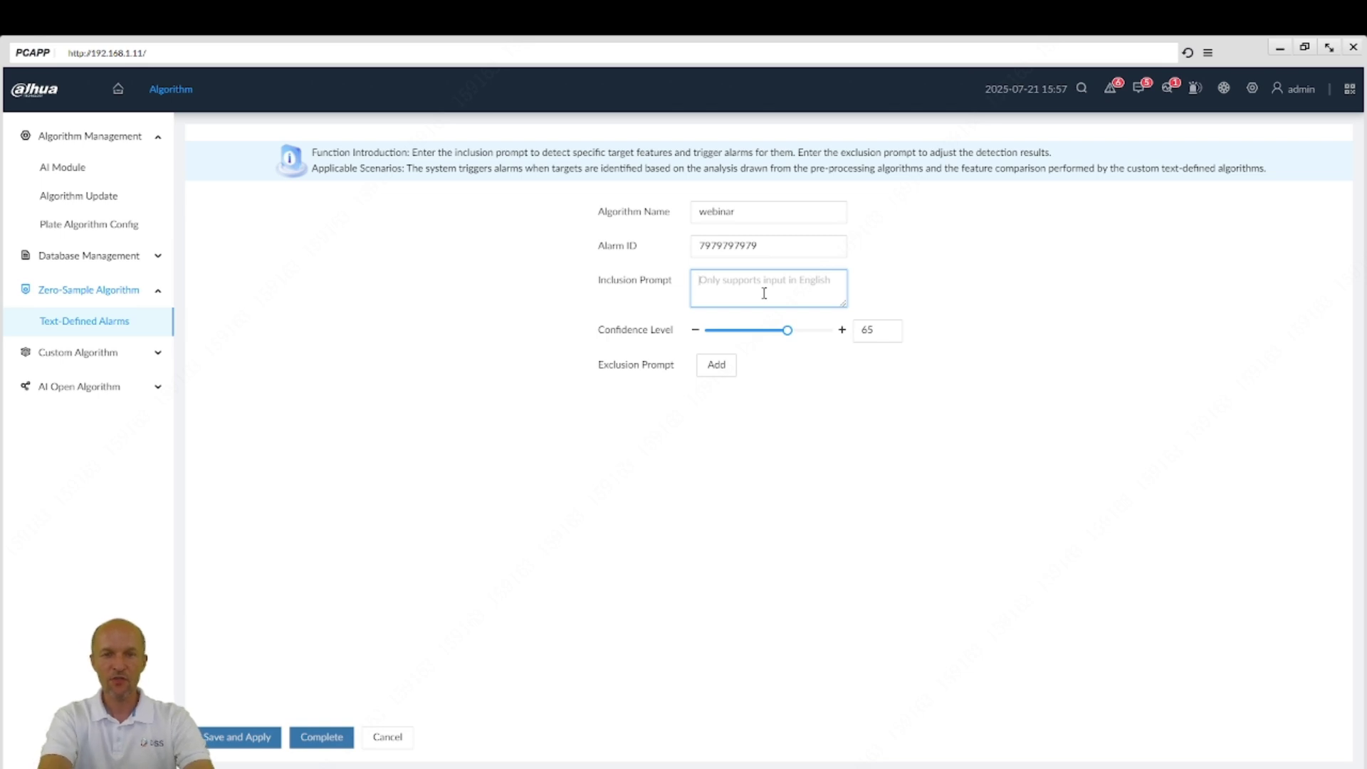
type("man in black shirt with blu")
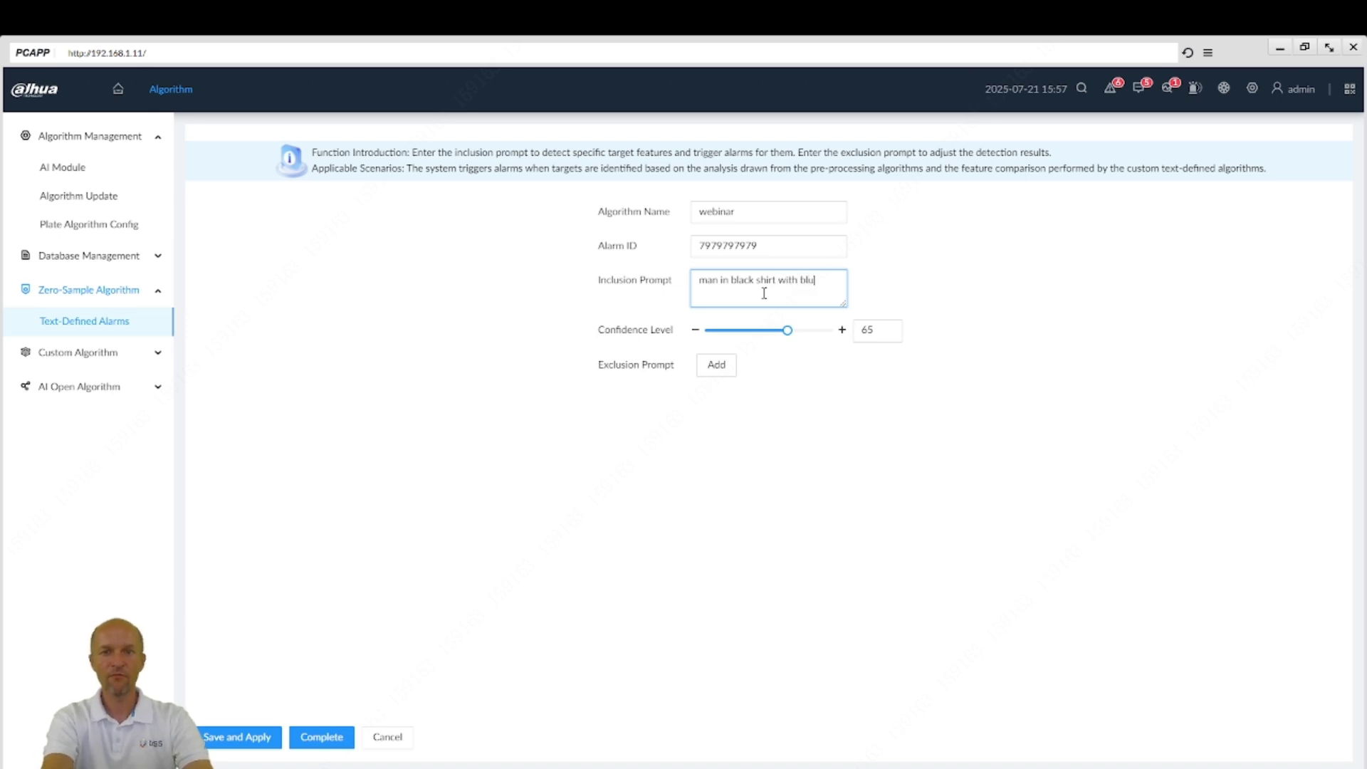
type("shorts")
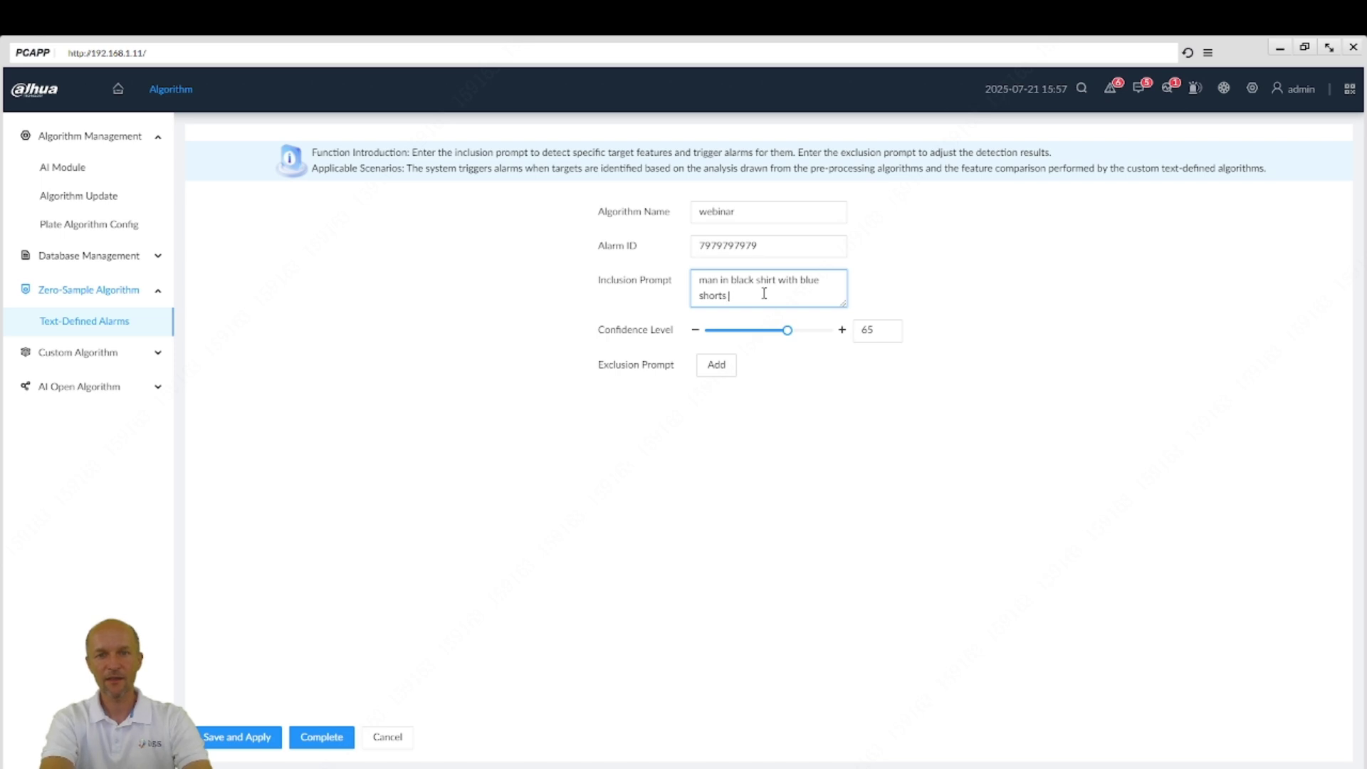
type(" with gun")
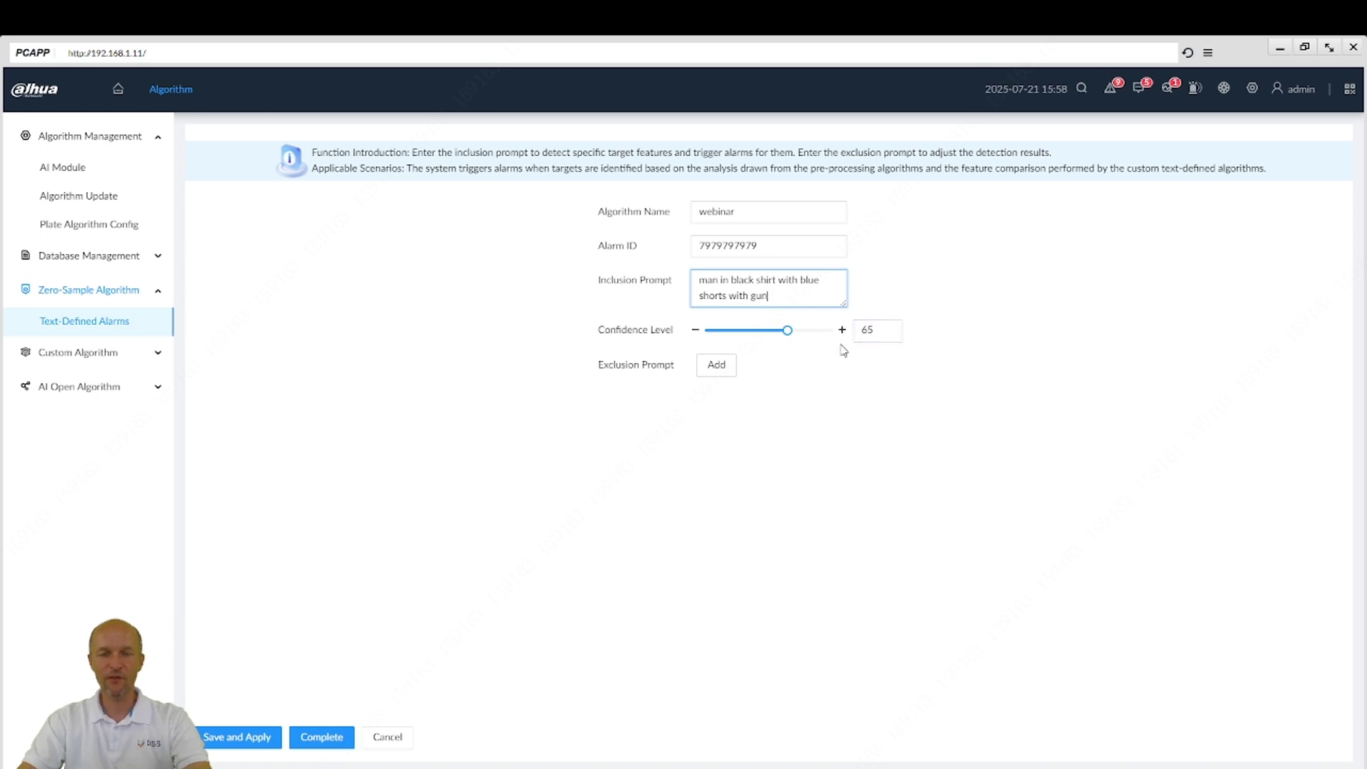
Save and apply the webinar algorithm without keeping an exclusion prompt
left_click(709, 365)
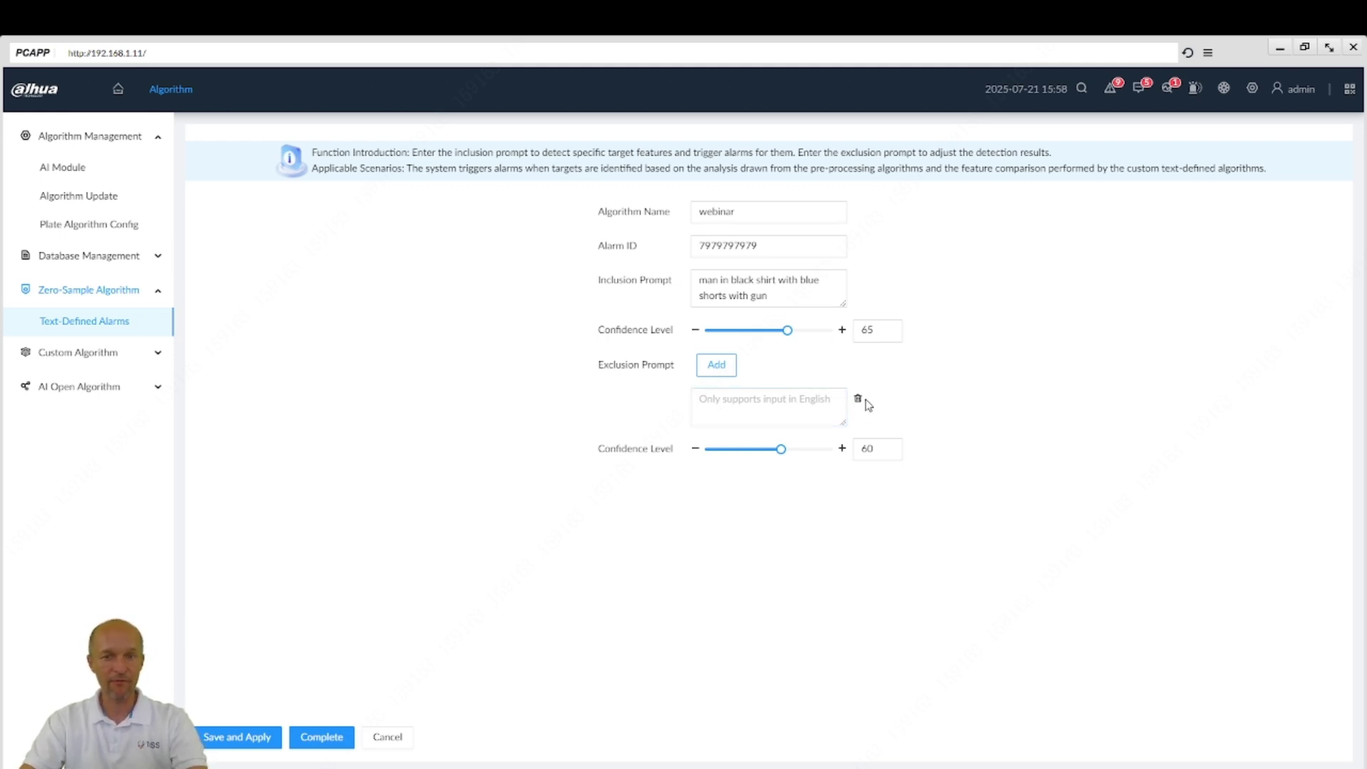
left_click(858, 398)
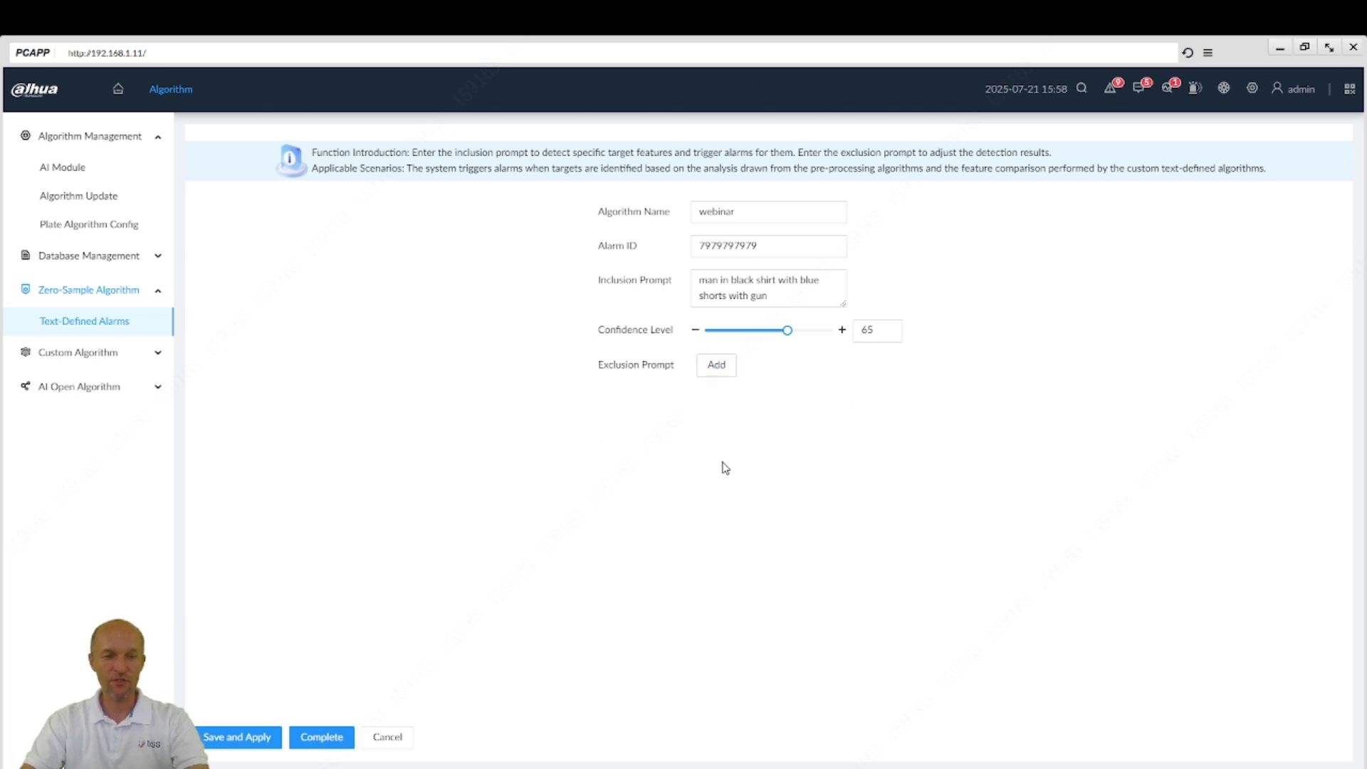
left_click(250, 741)
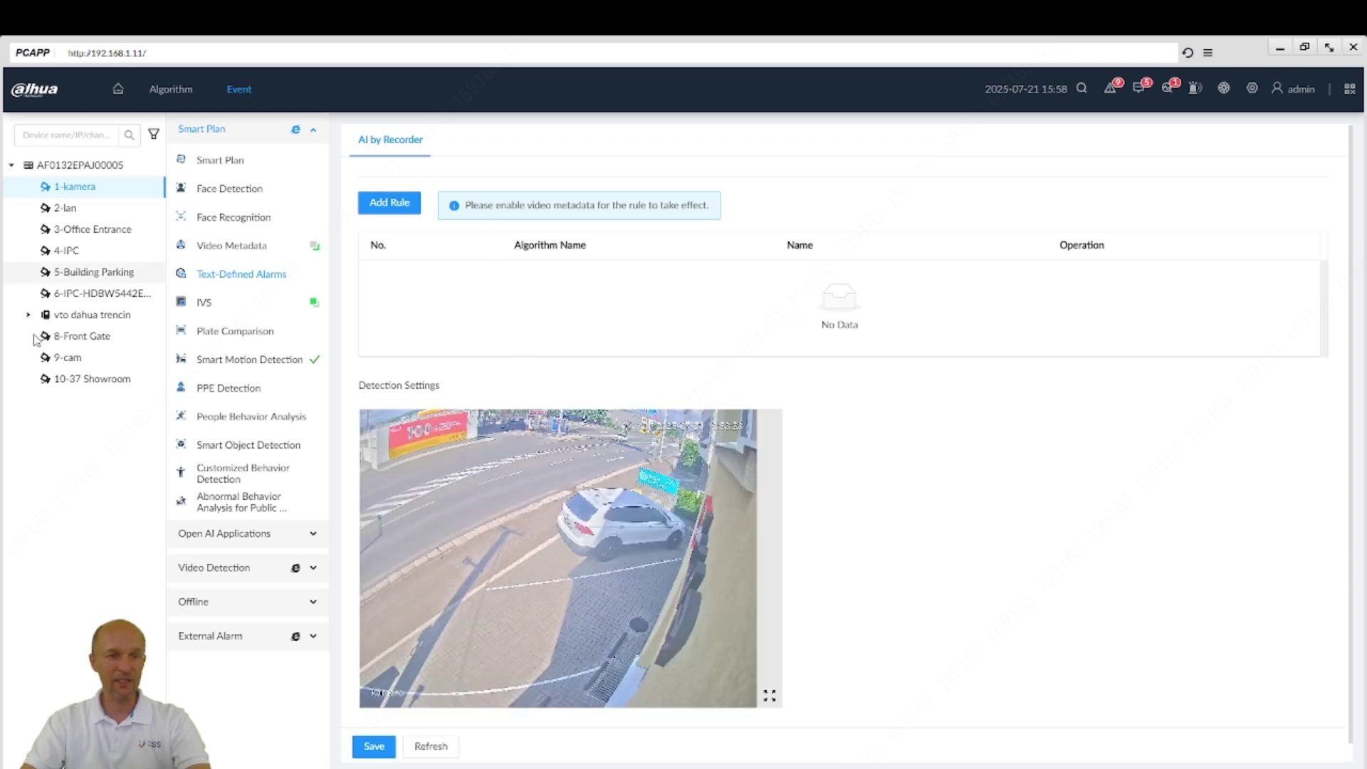
Add a text-defined alarm rule based on the webinar algorithm to the 8-Front Gate camera
left_click(68, 337)
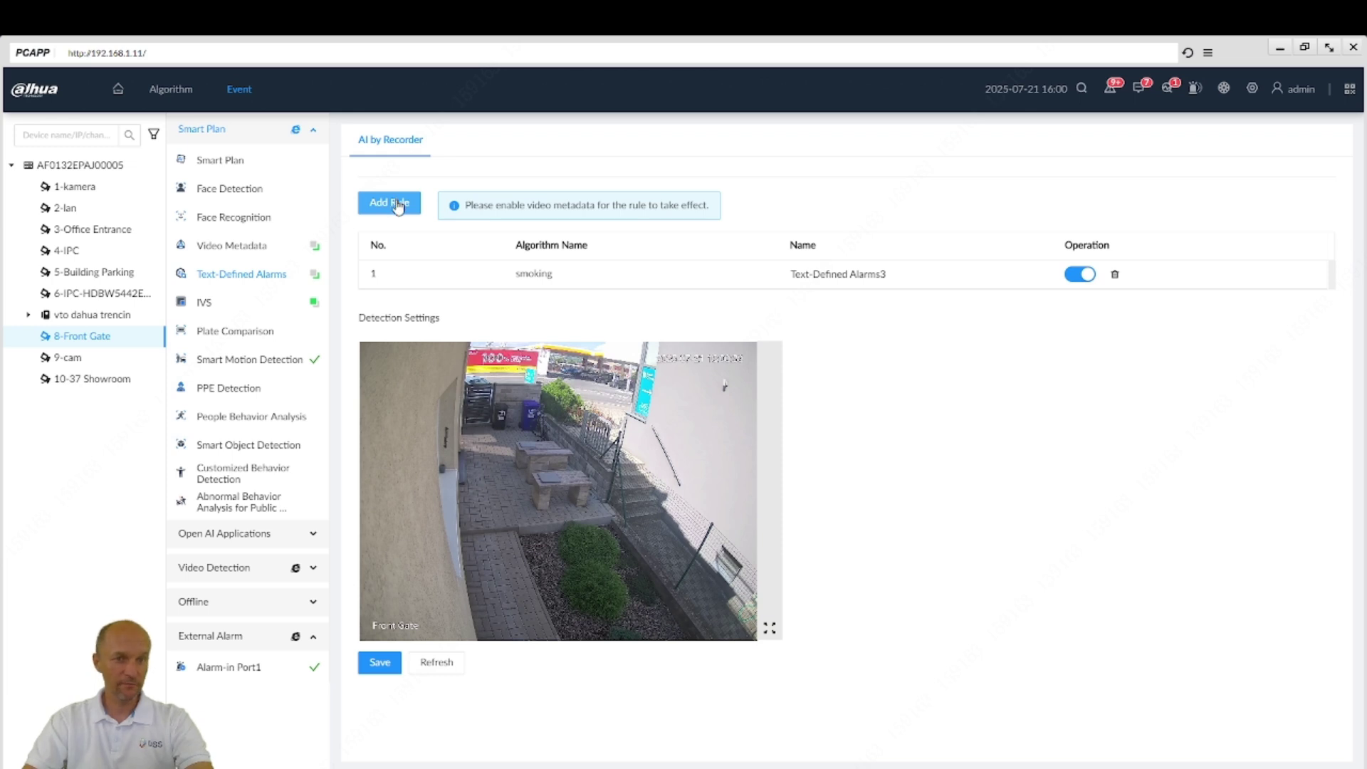
left_click(399, 204)
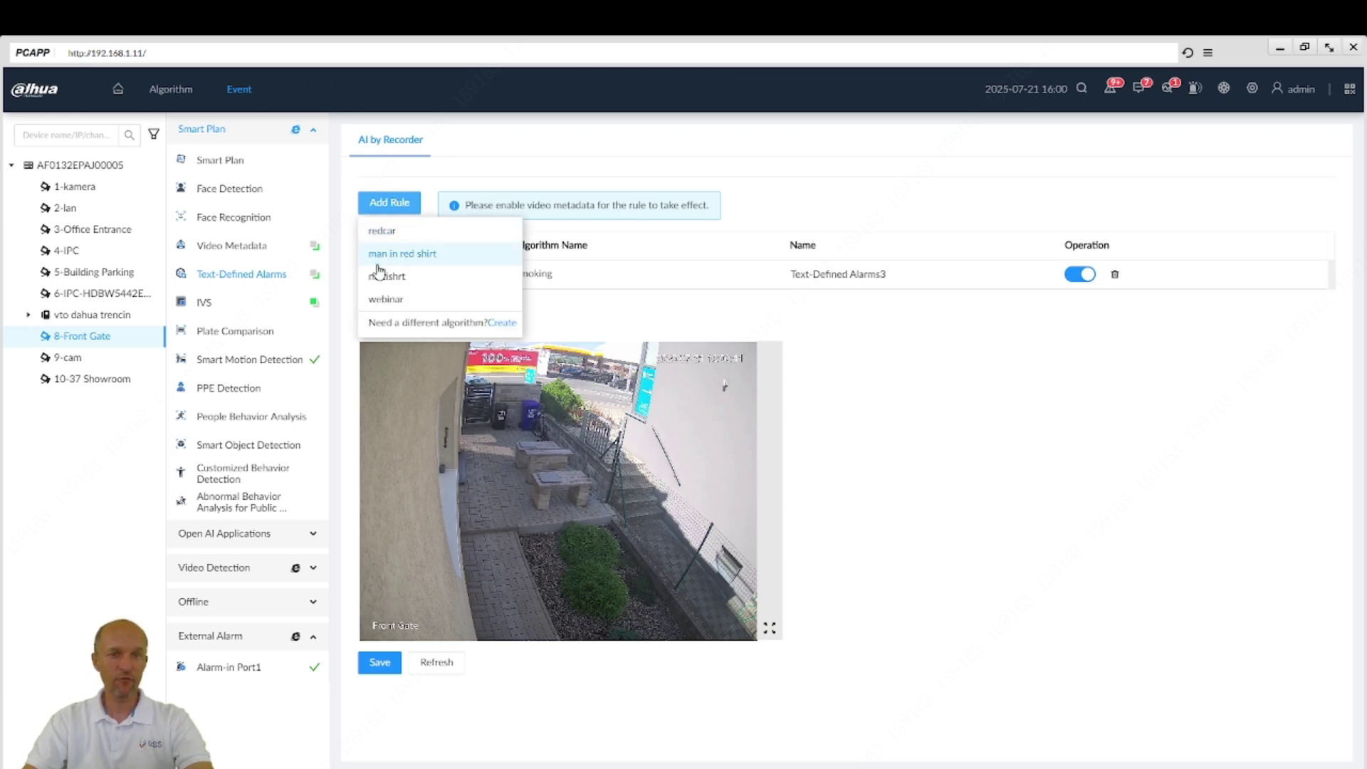
left_click(388, 299)
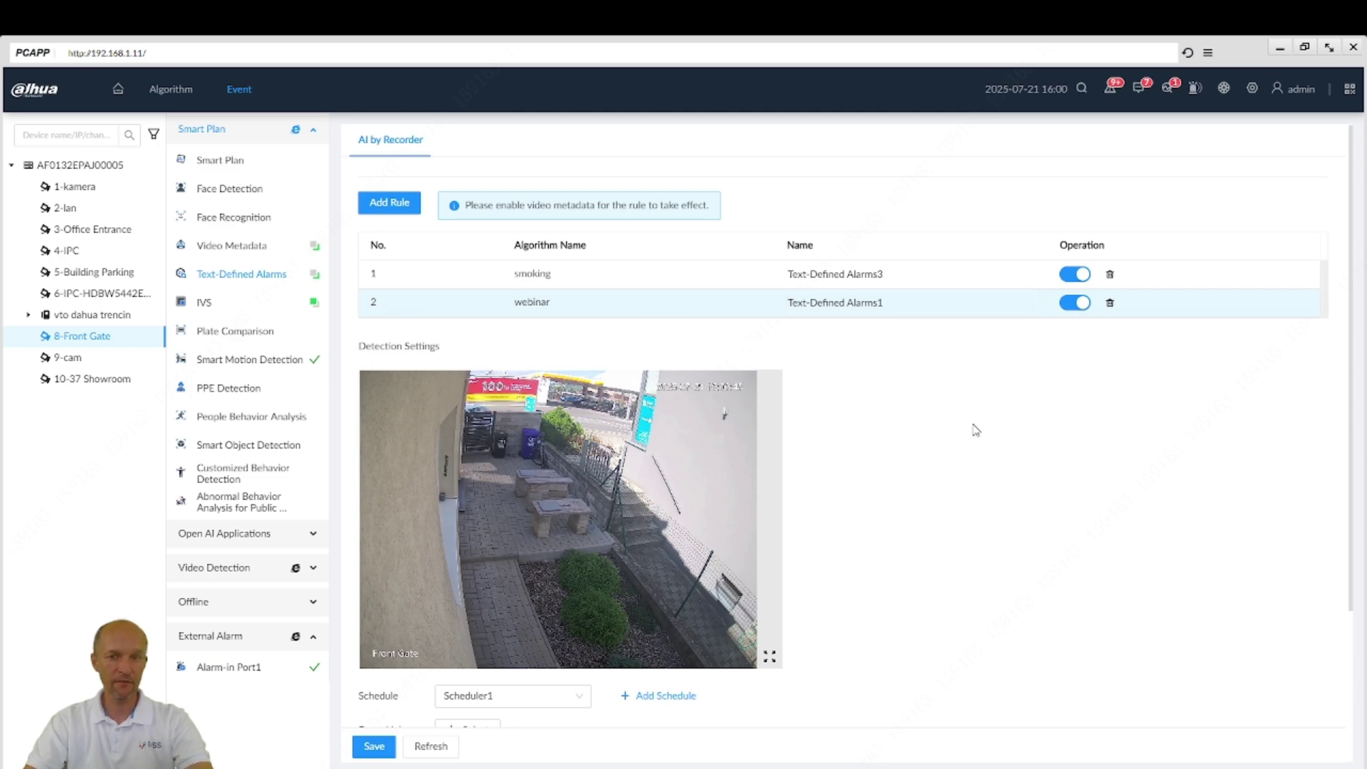
Add Send Command to the local event linkages of the webinar rule
scroll(763, 330, "down", 3)
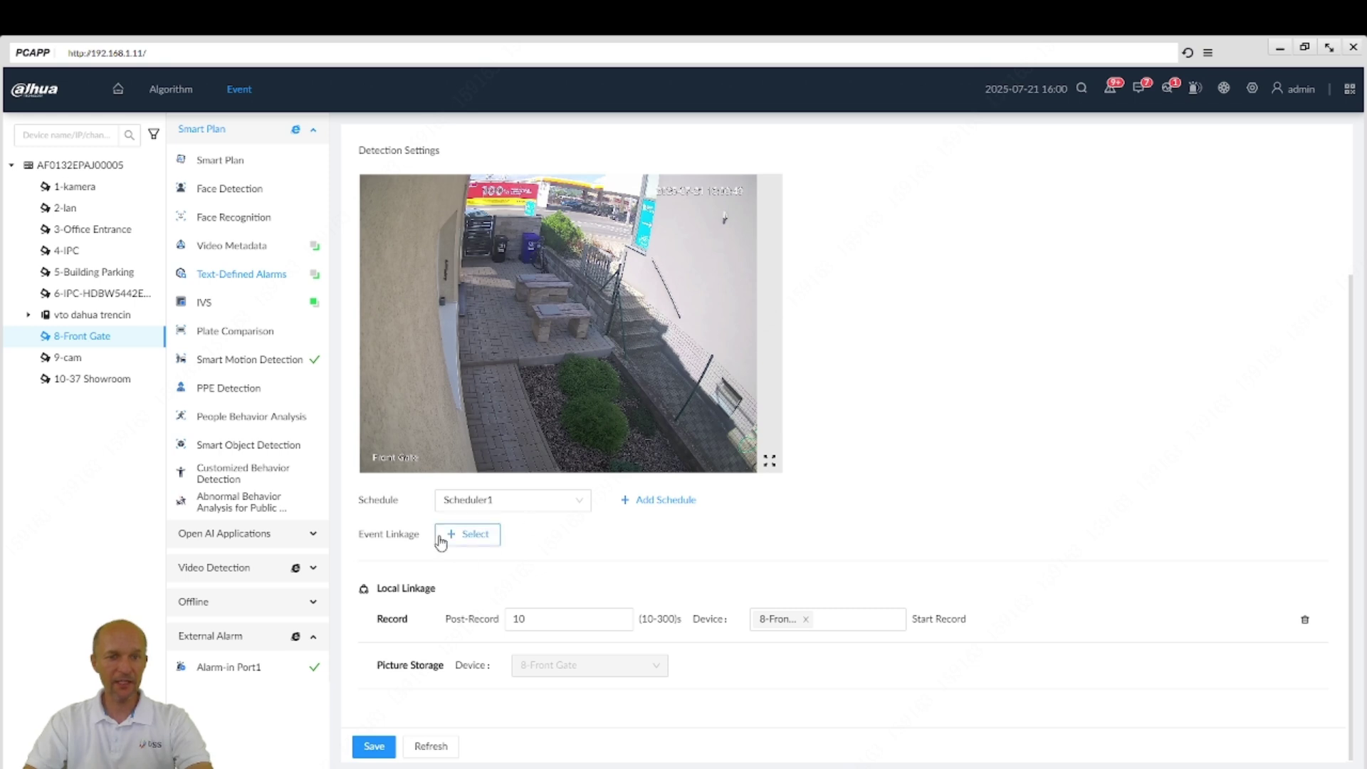
left_click(462, 540)
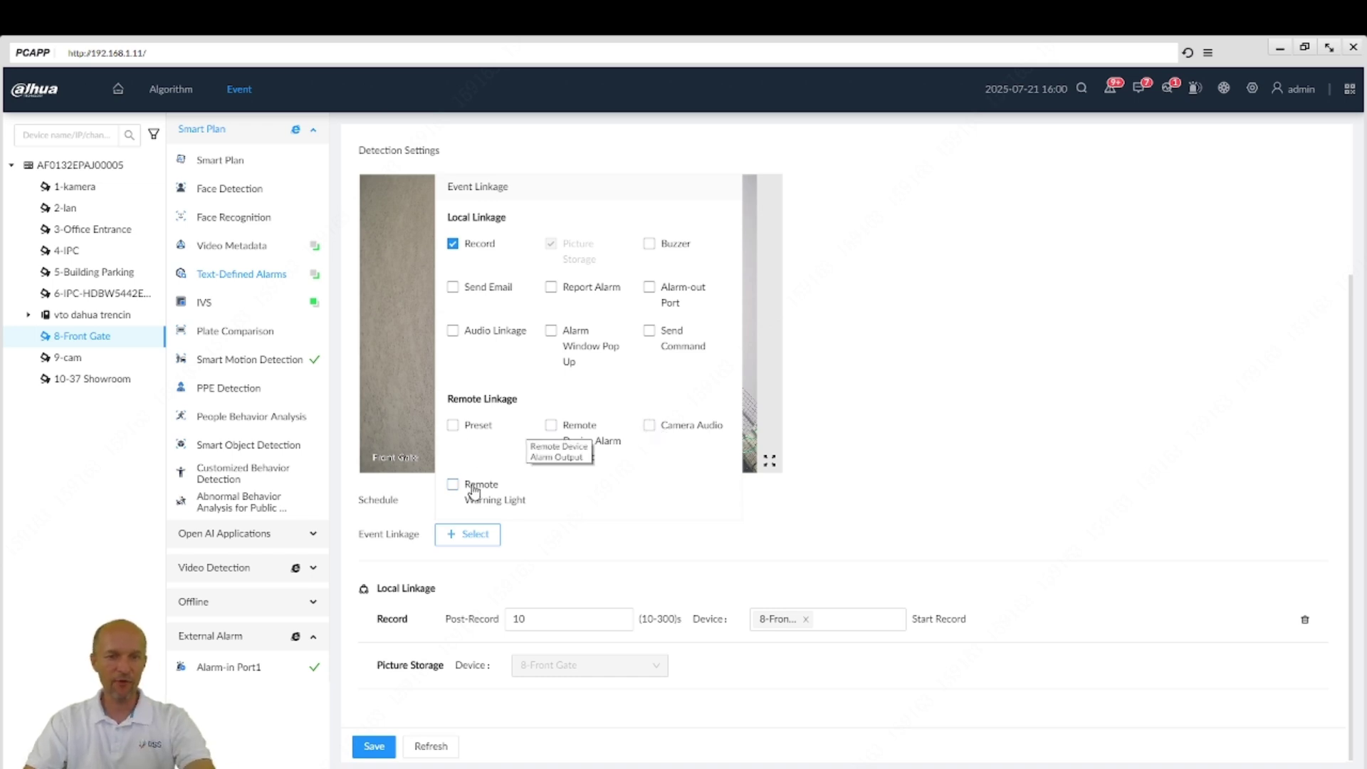
left_click(649, 331)
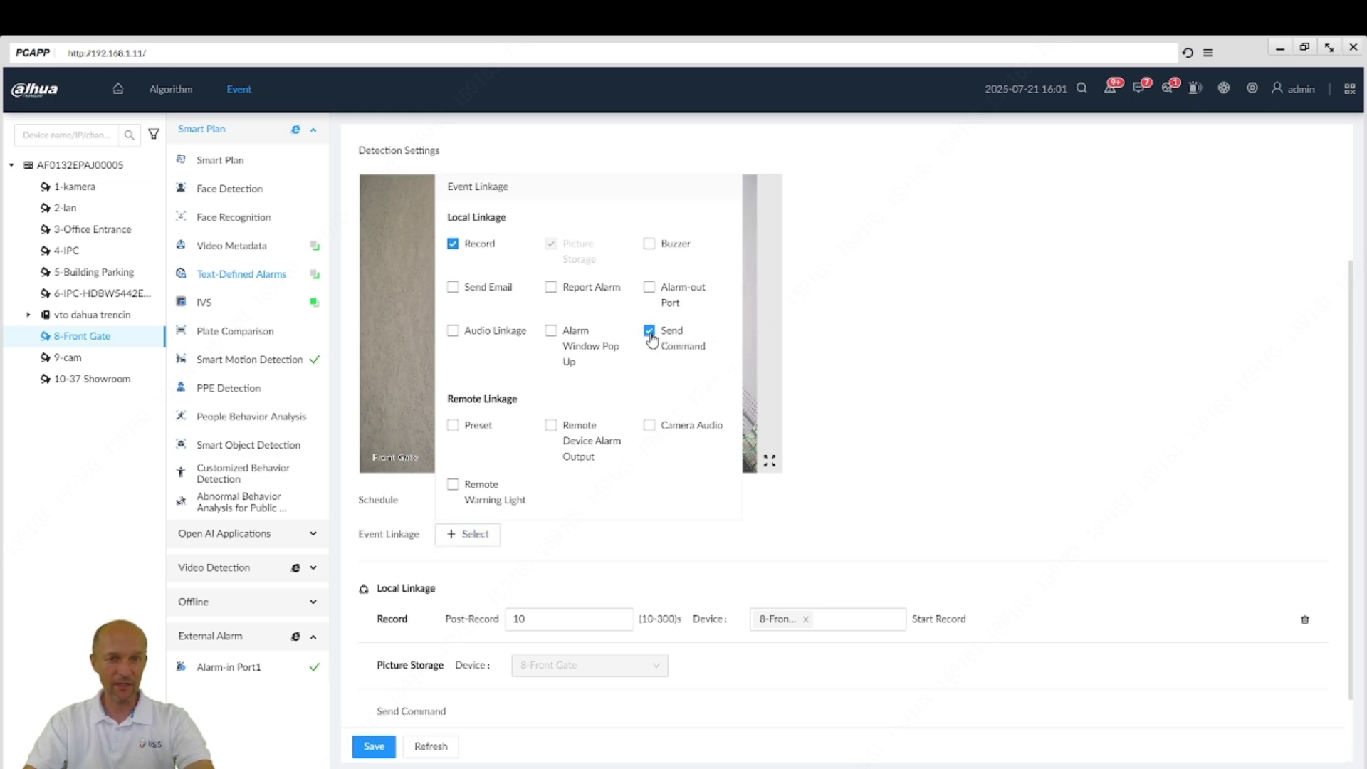
left_click(835, 426)
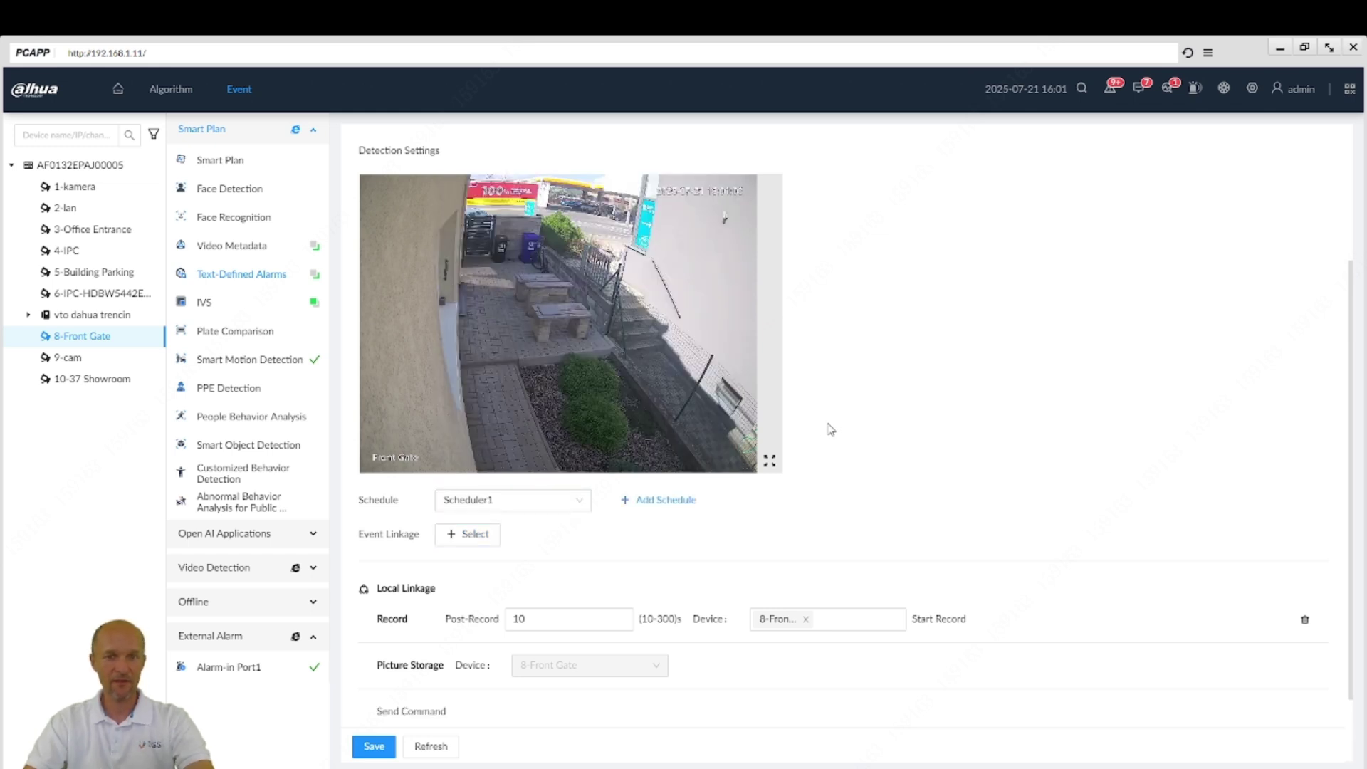
scroll(643, 573, "down", 2)
left_click(474, 665)
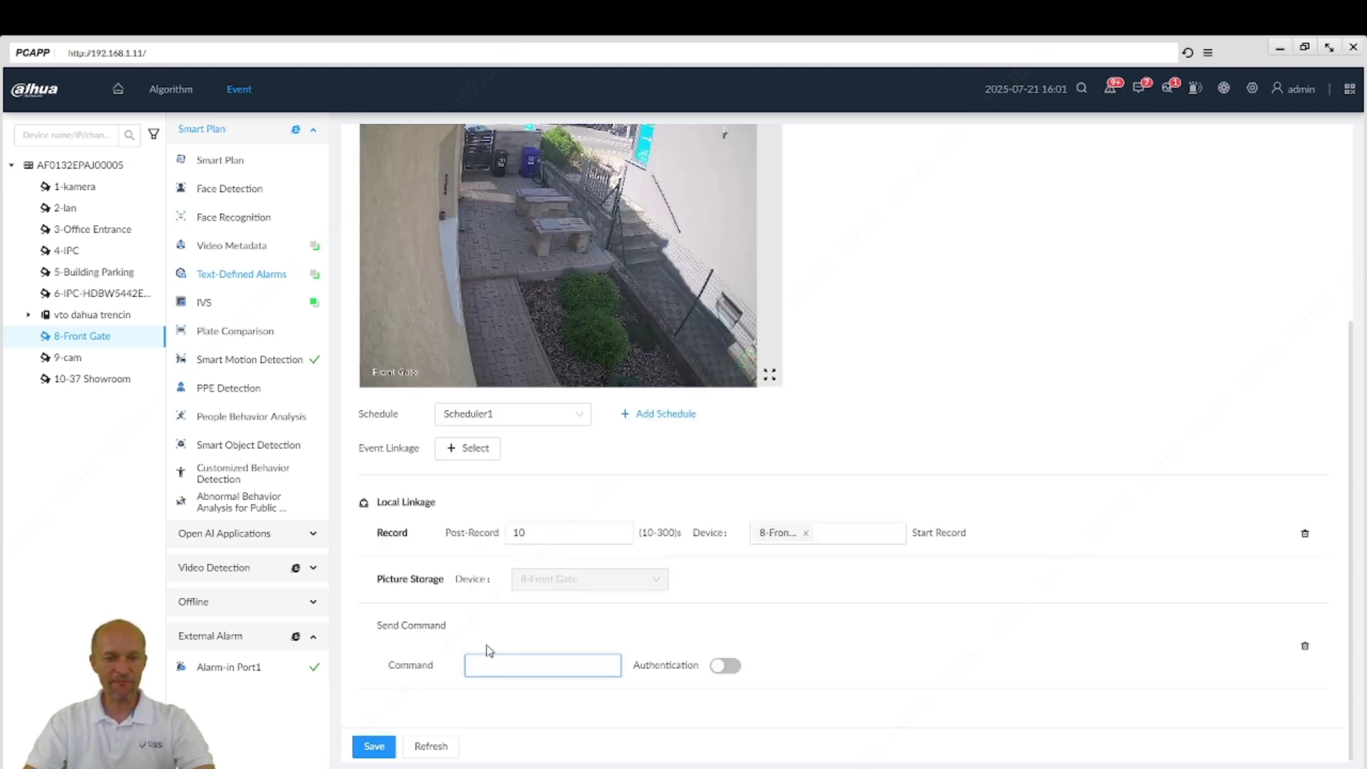
type("http://192.168.1.65:18801/")
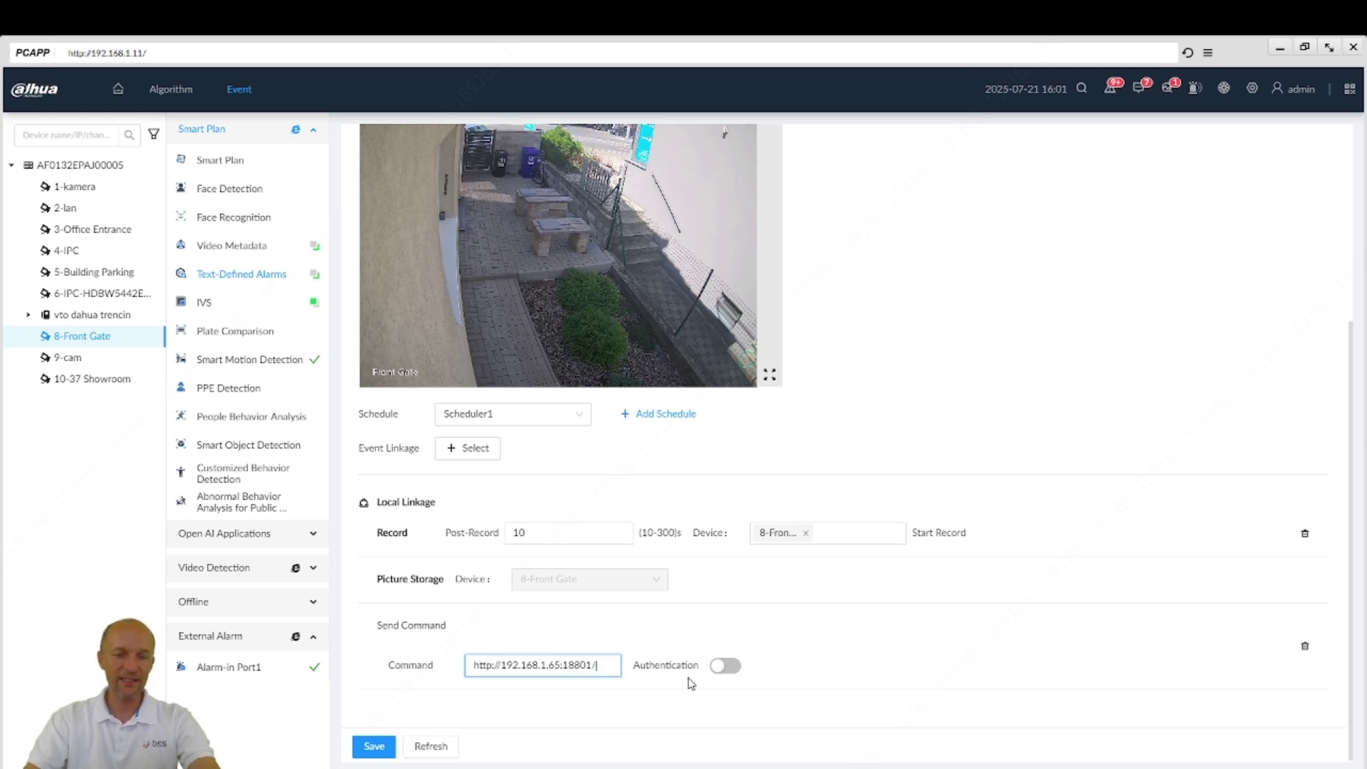
type("we")
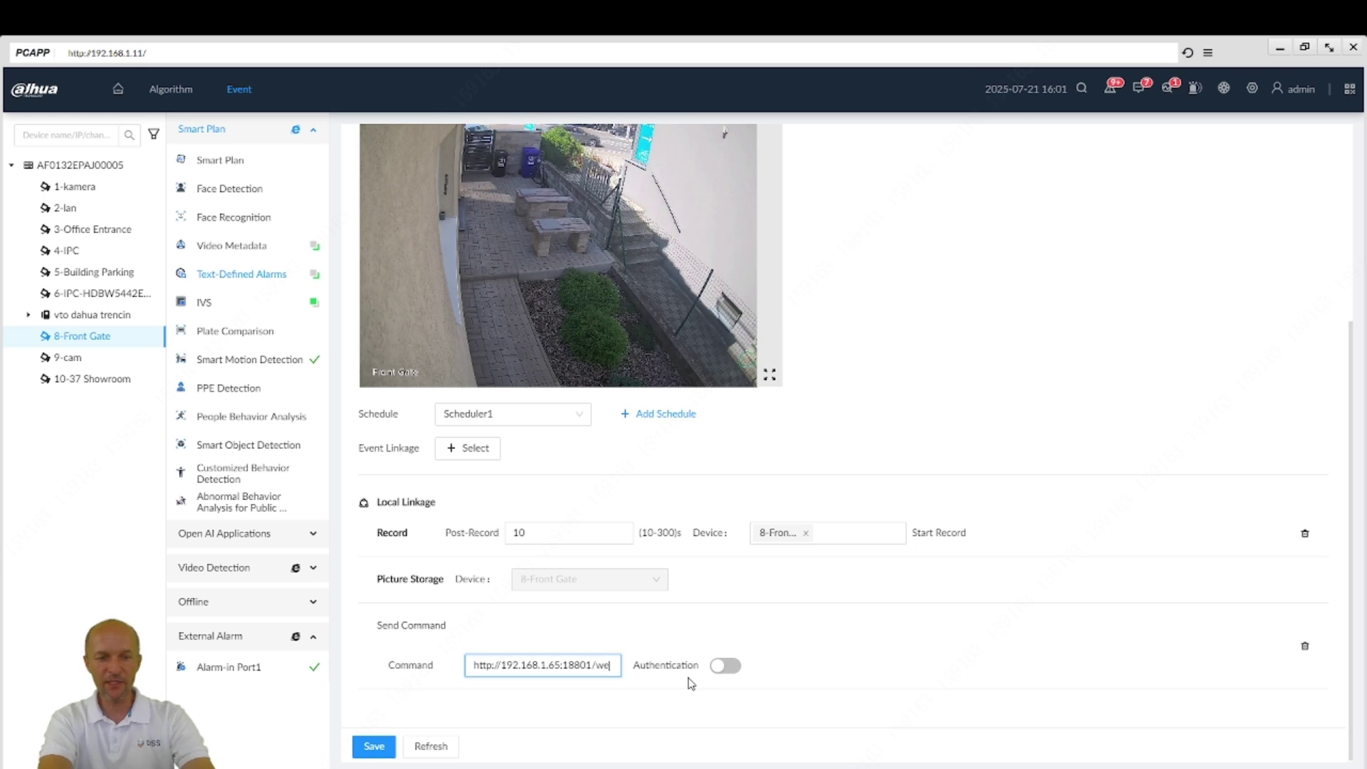
type("binar")
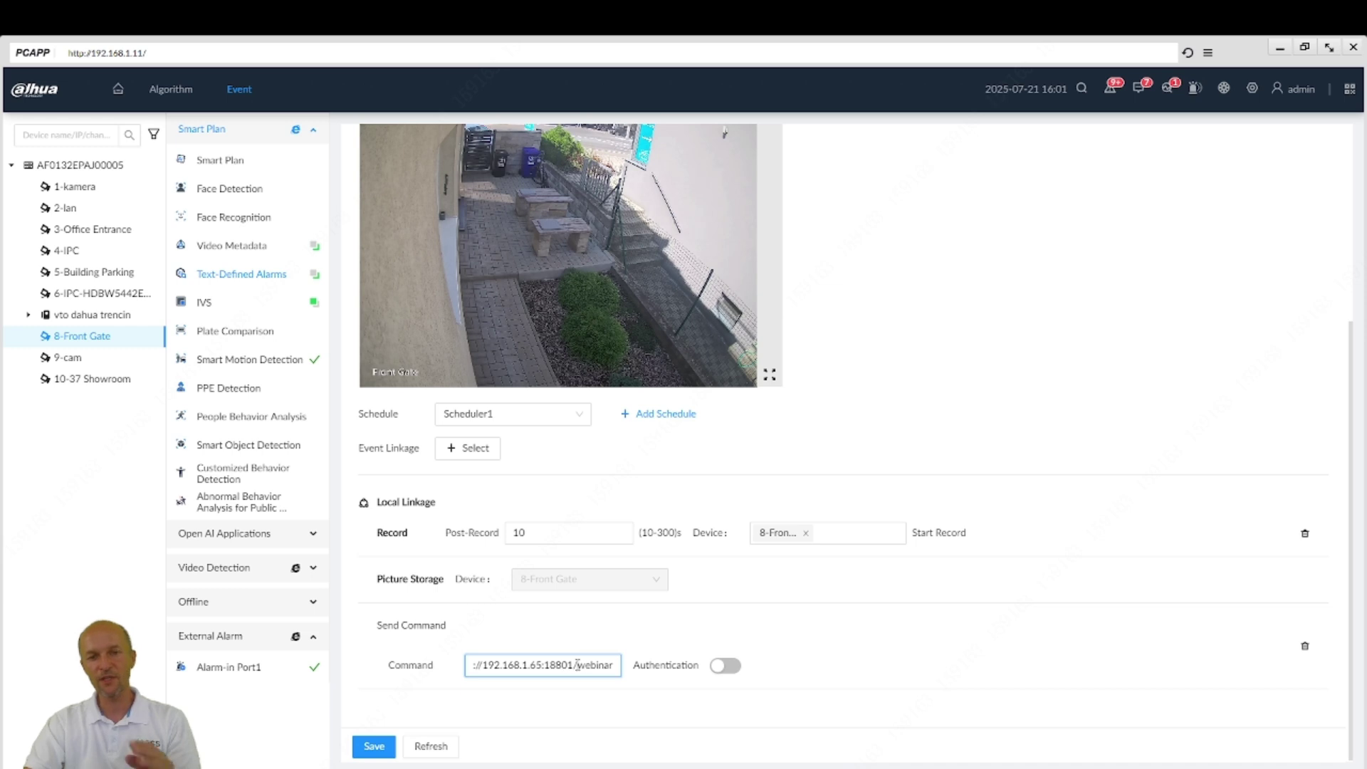
left_click(377, 747)
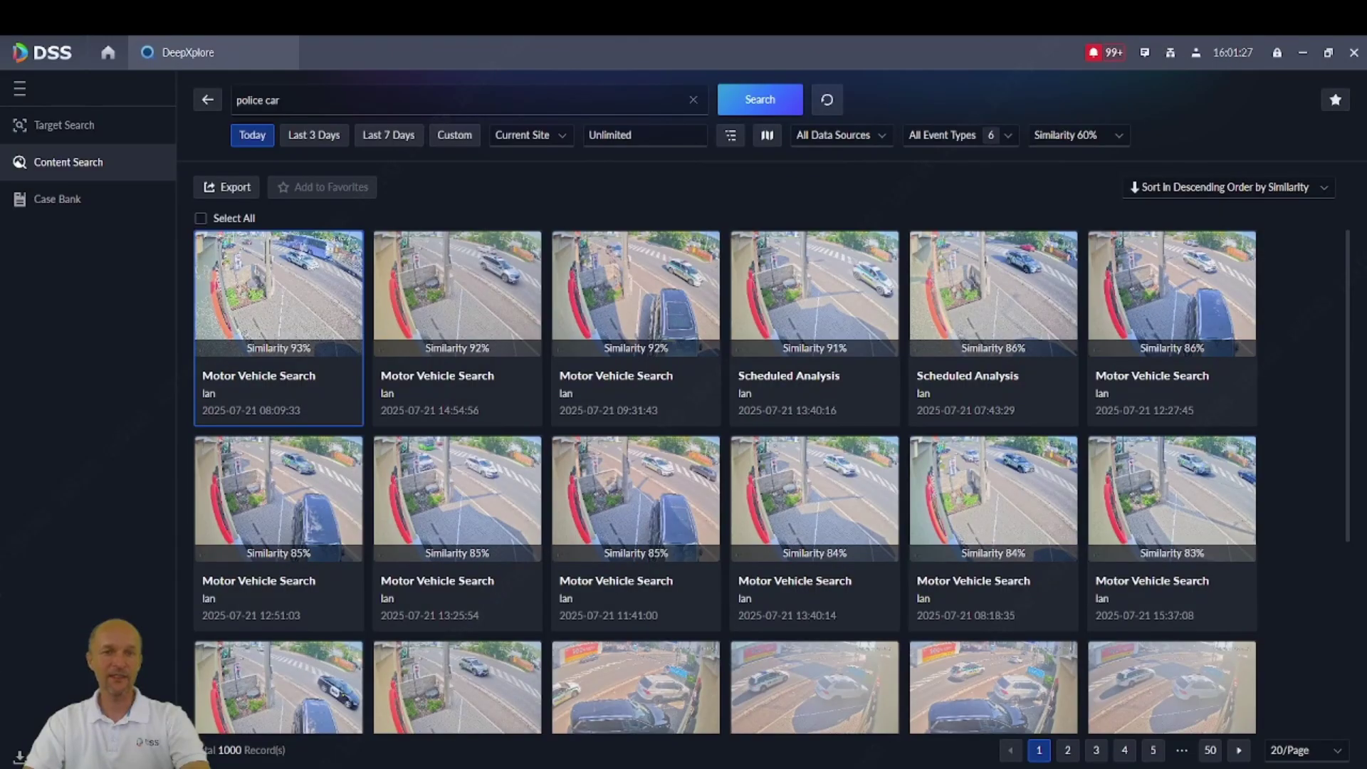
Switch to DSS and examine the HTTP allowlist in the security configuration of the system parameters
left_click(108, 55)
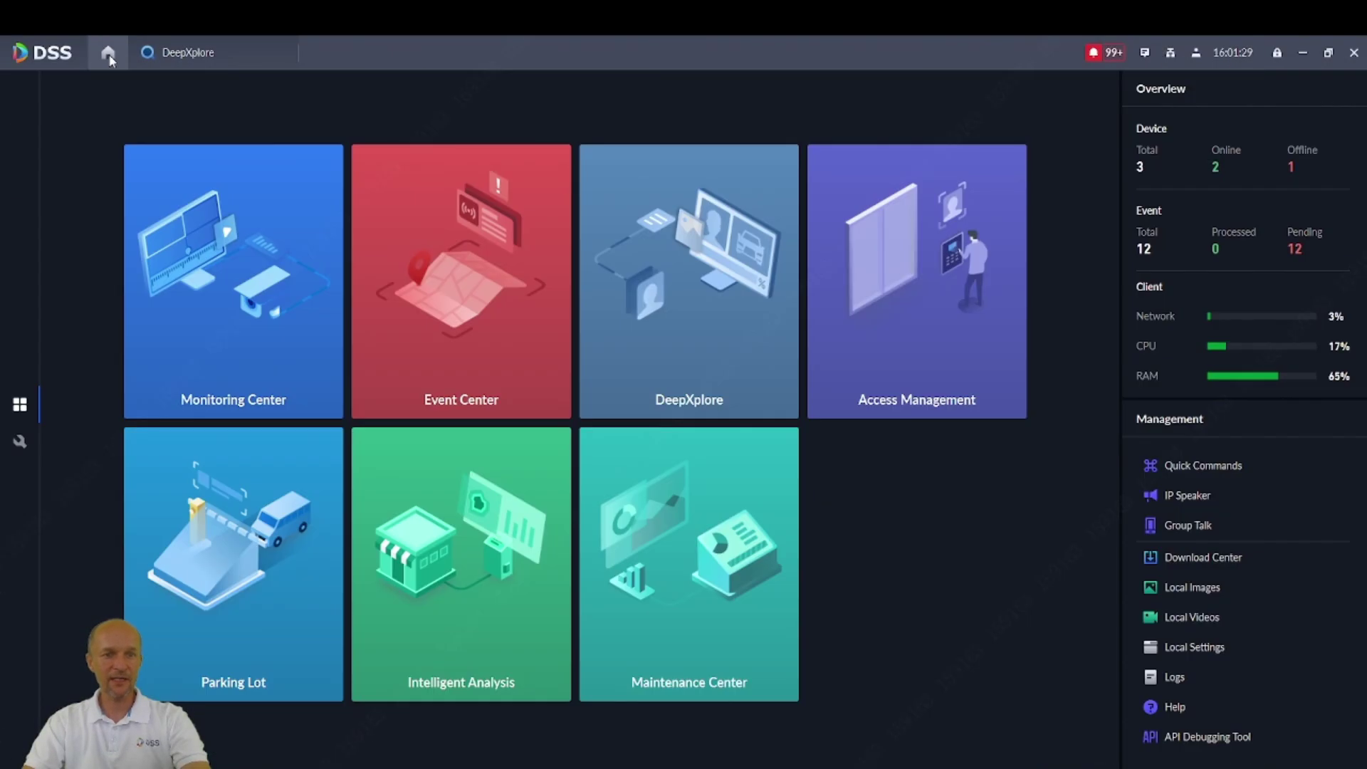
left_click(20, 441)
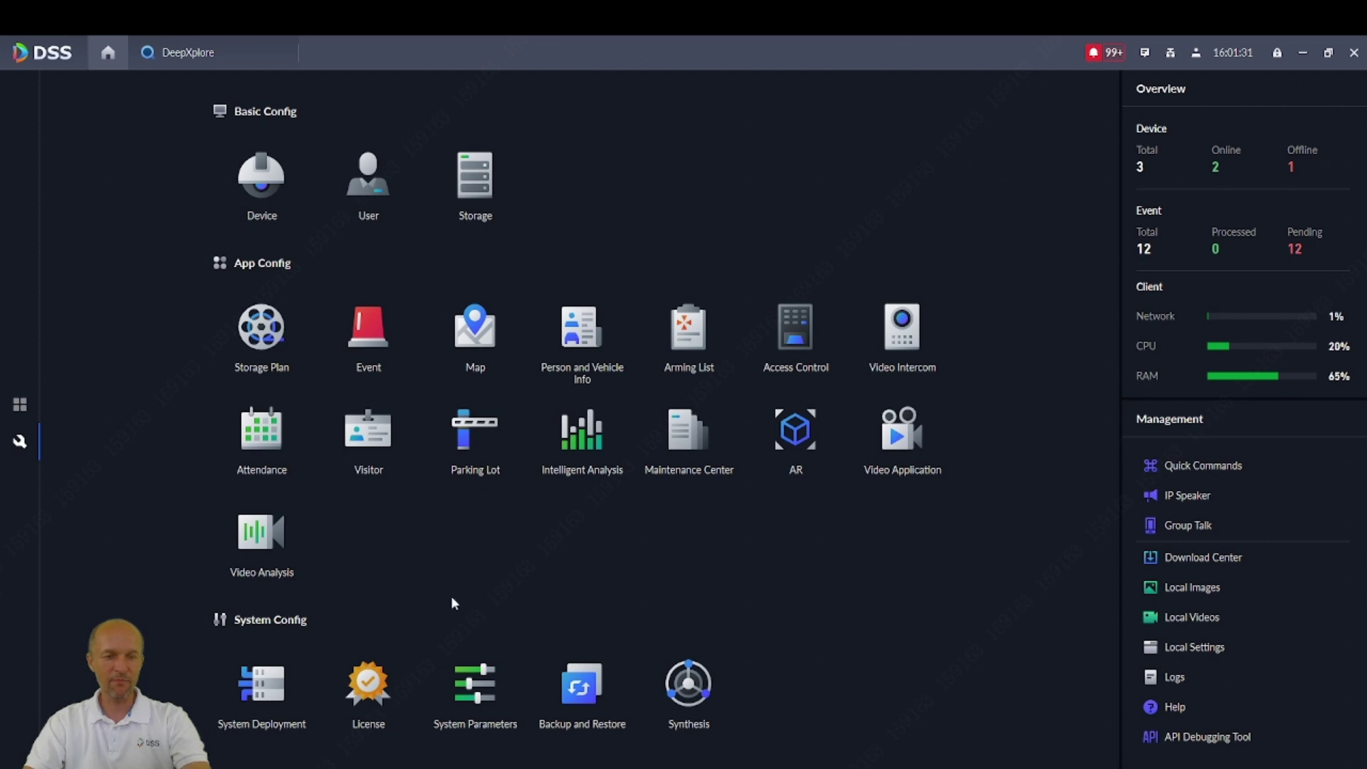
left_click(470, 699)
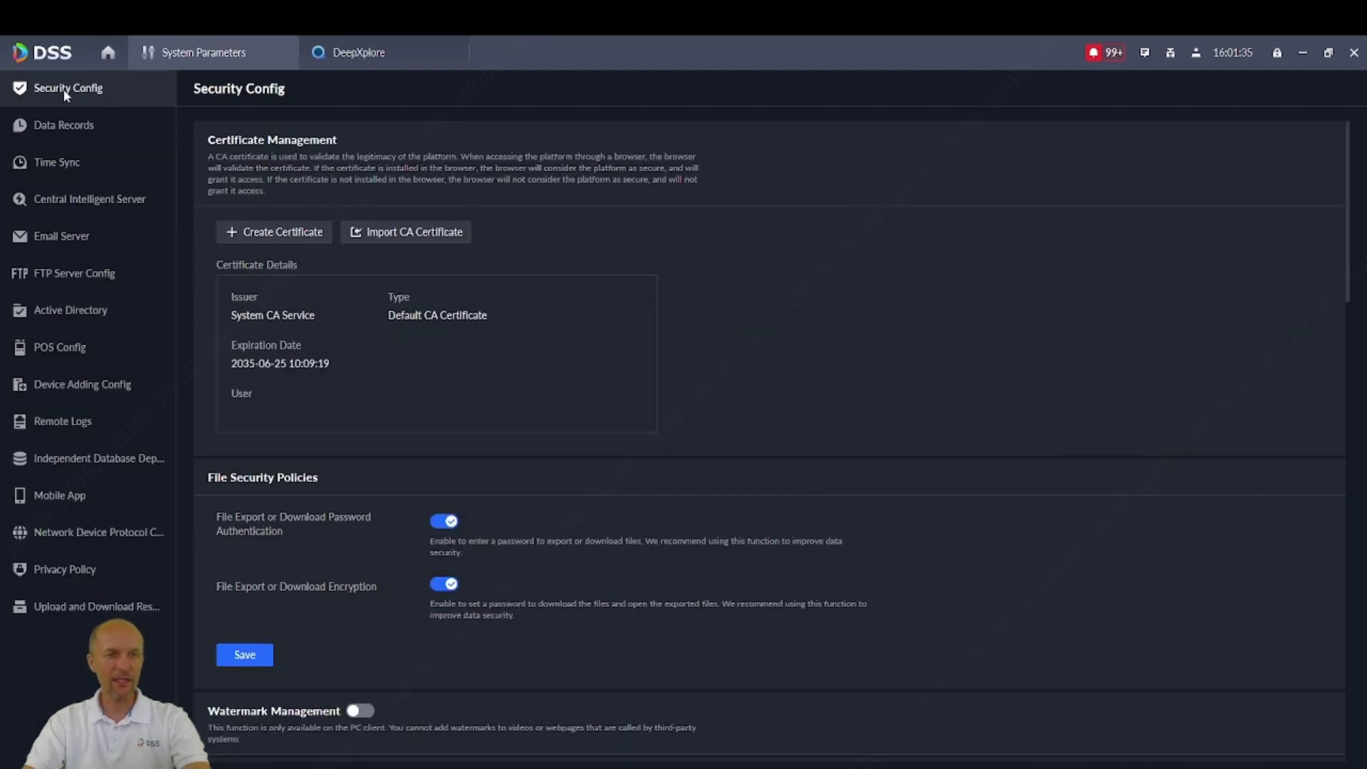
scroll(419, 334, "down", 5)
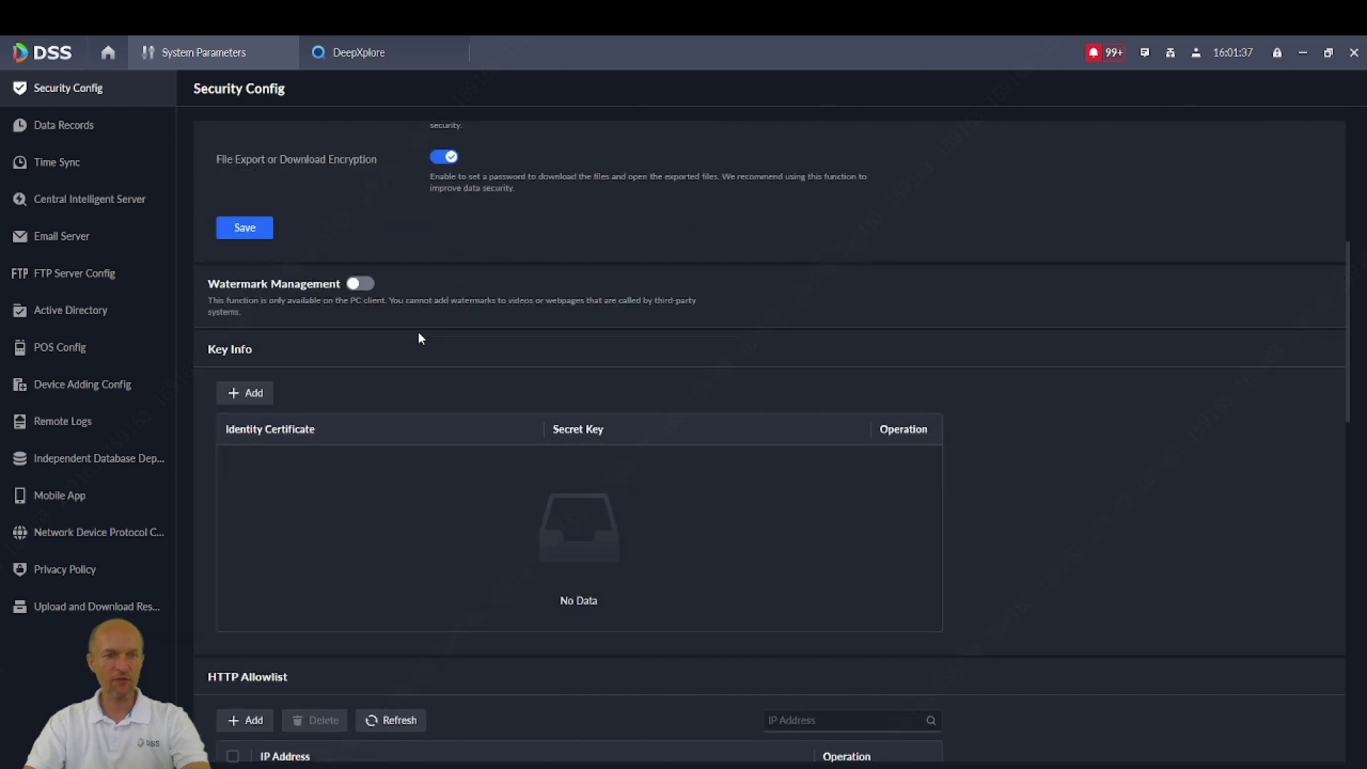
scroll(417, 331, "down", 5)
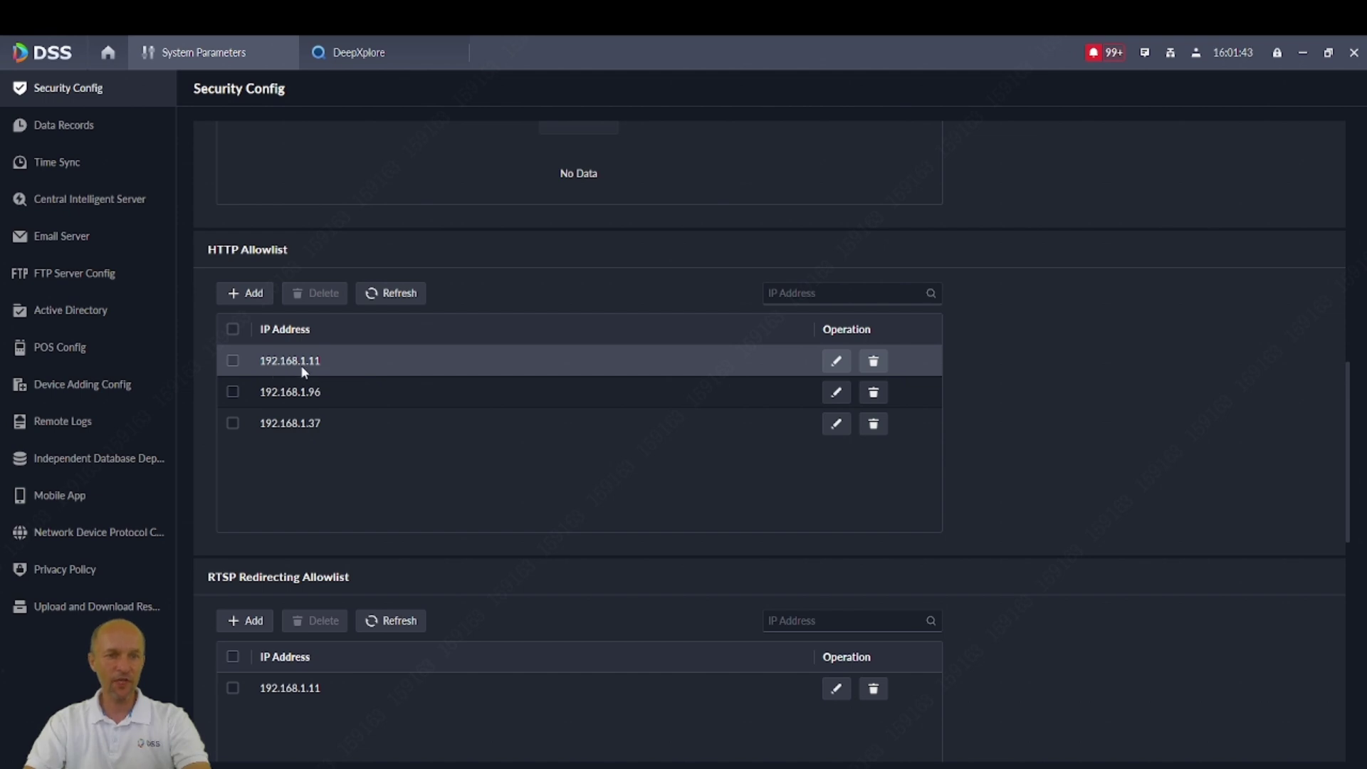
Inspect the forms for adding addresses to the HTTP allowlist and the generic event allowlist, closing both without an entry
left_click(245, 292)
left_click(628, 426)
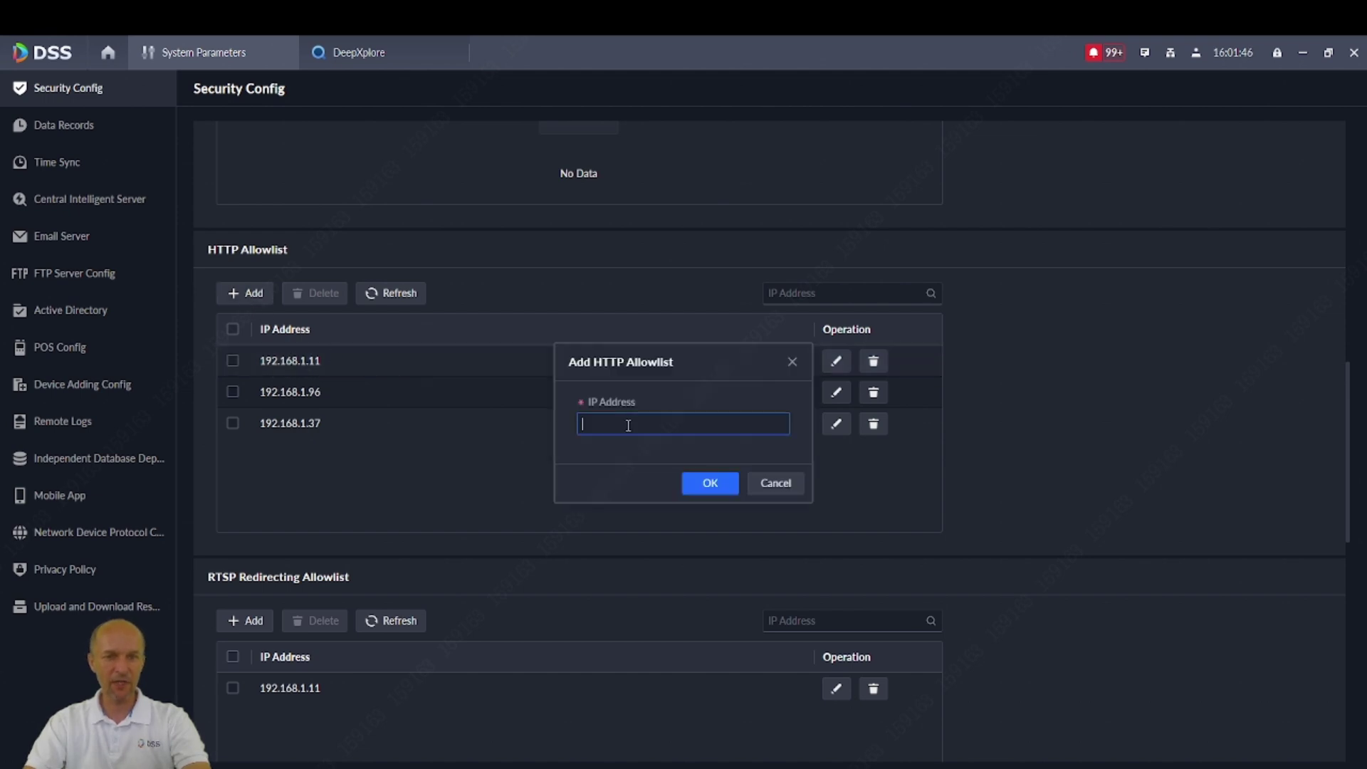
left_click(793, 361)
scroll(545, 414, "down", 10)
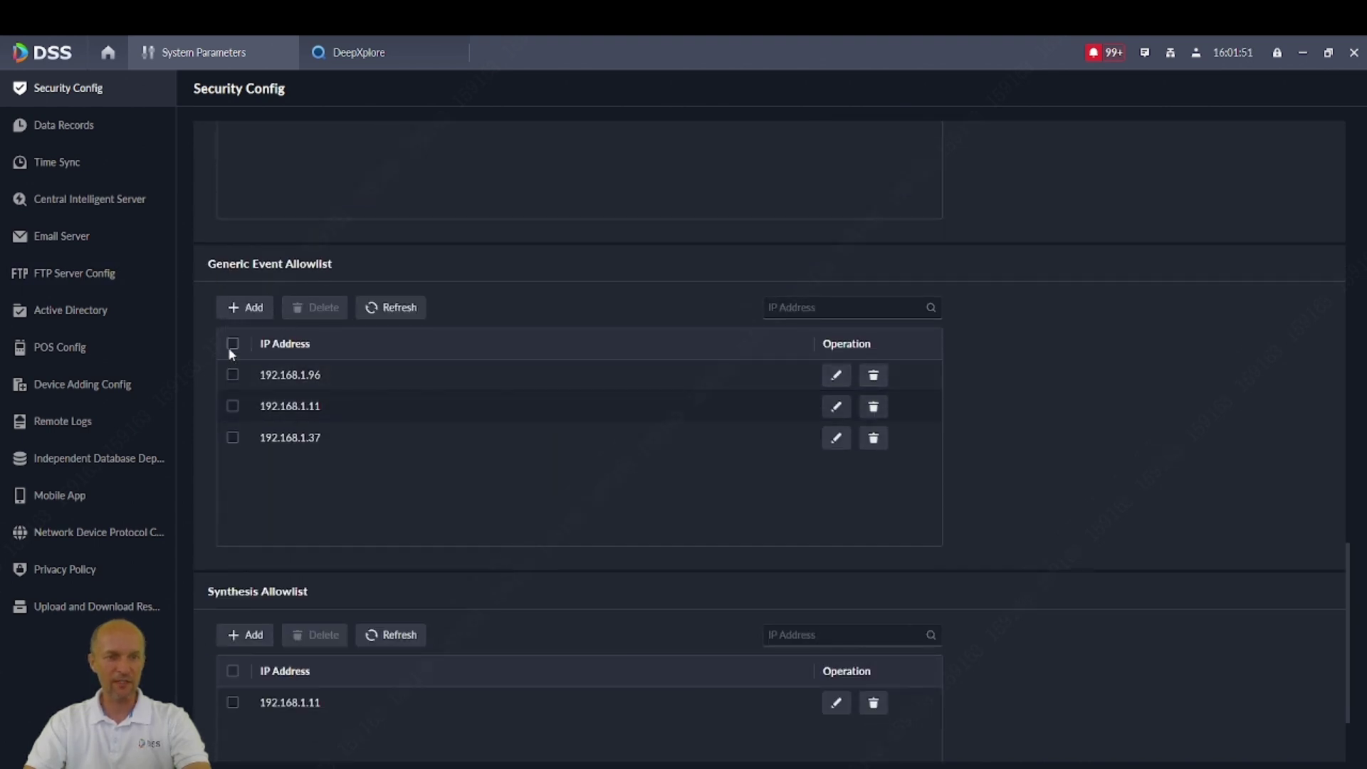
left_click(233, 312)
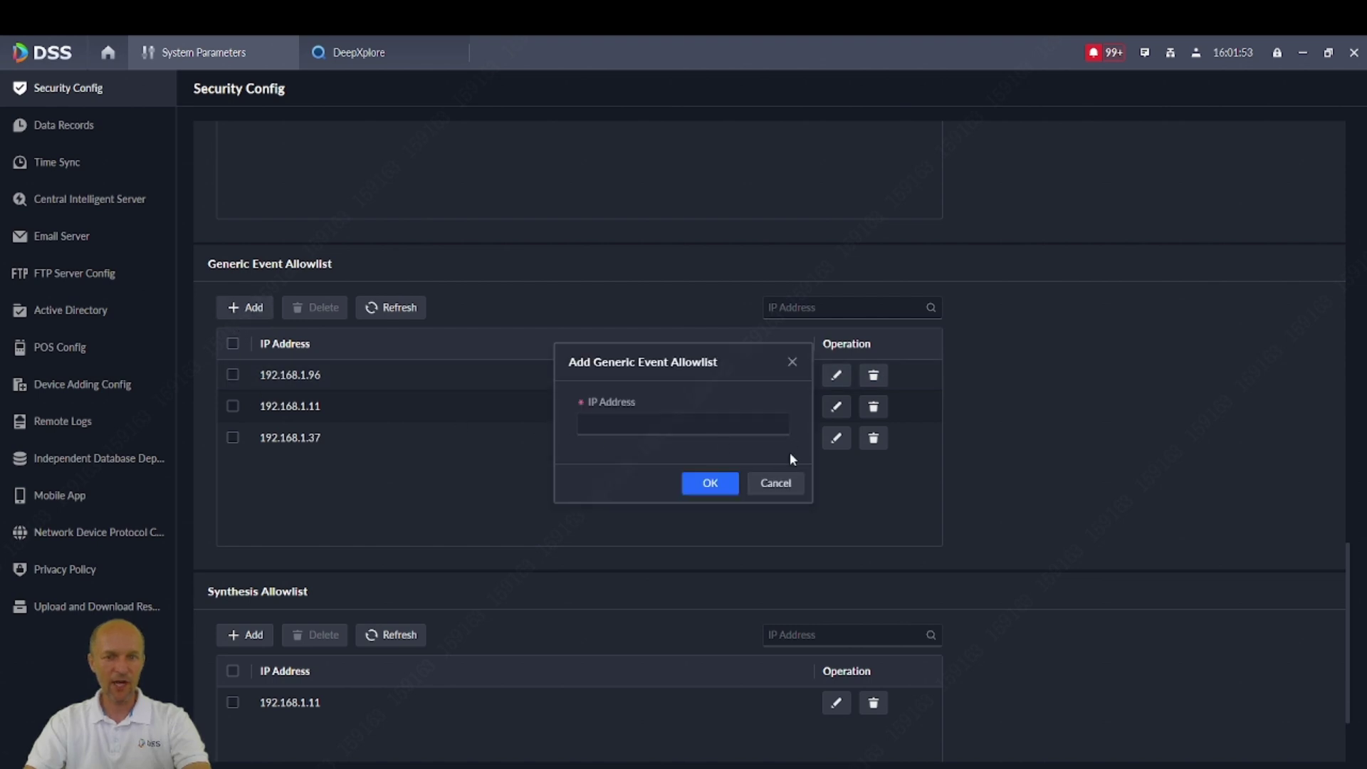
left_click(763, 485)
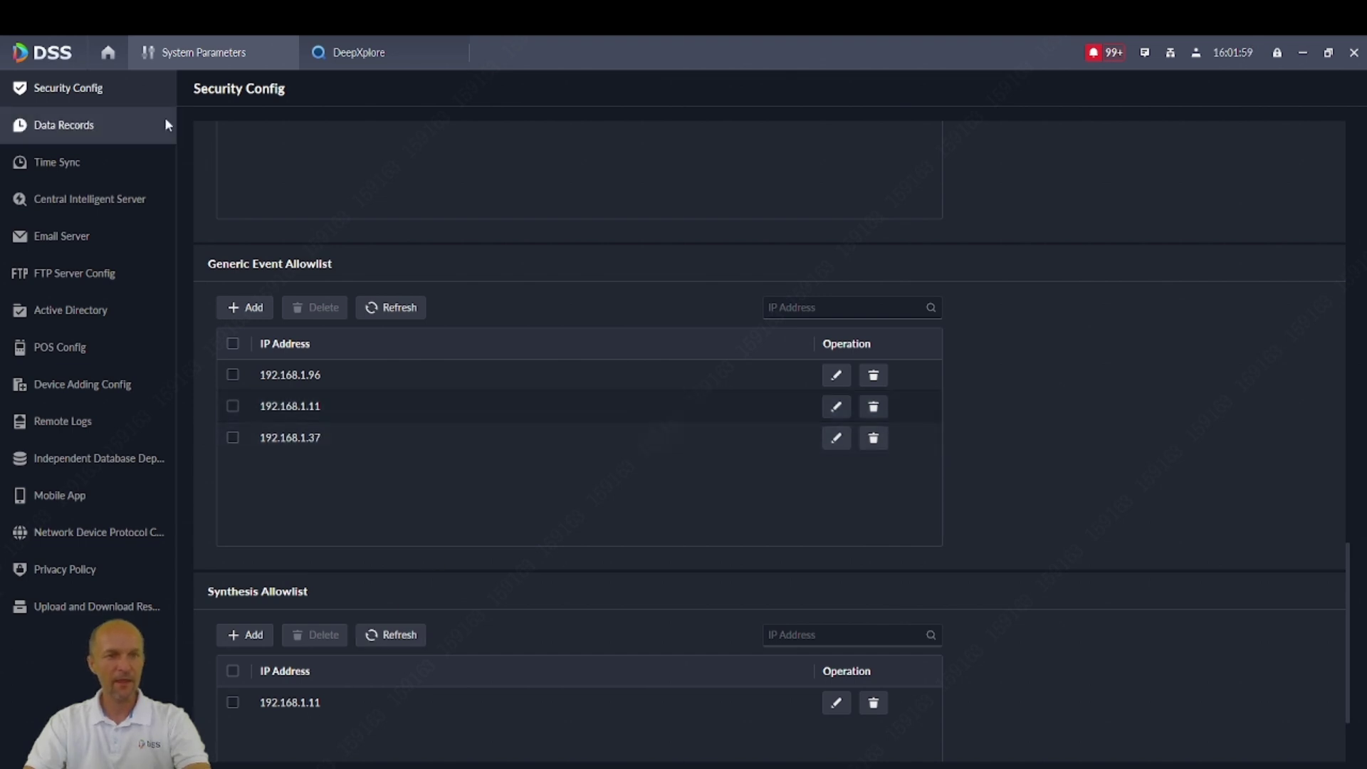
Add a generic event named "webinar" in the generic event configuration
left_click(108, 54)
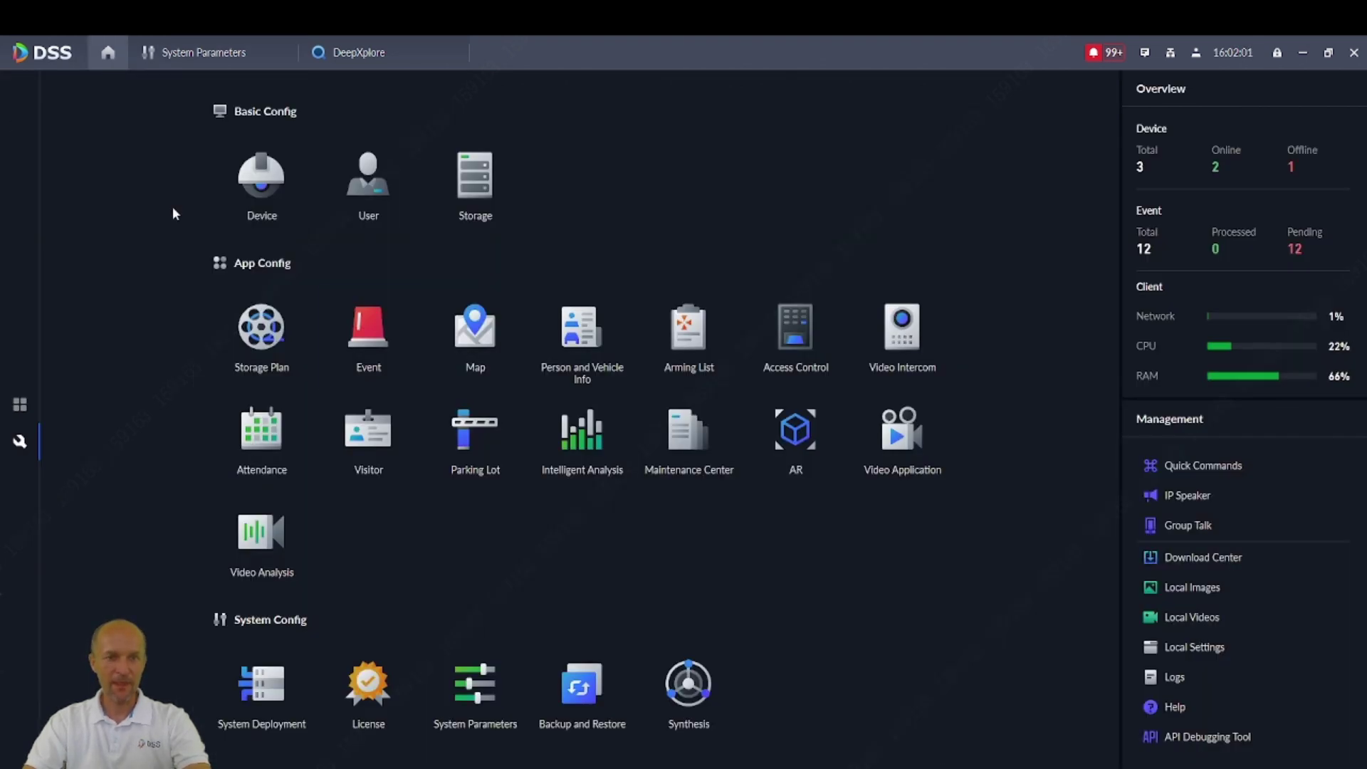
left_click(370, 327)
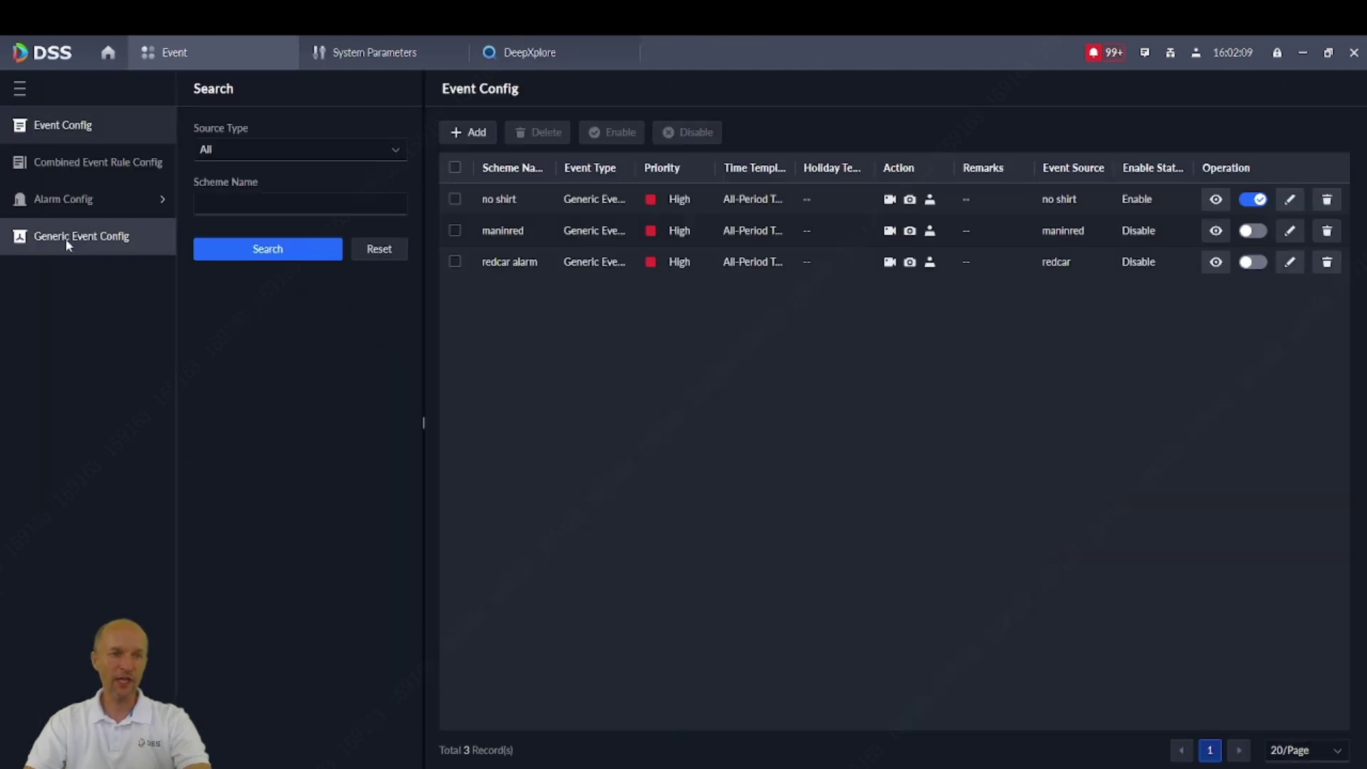
left_click(66, 242)
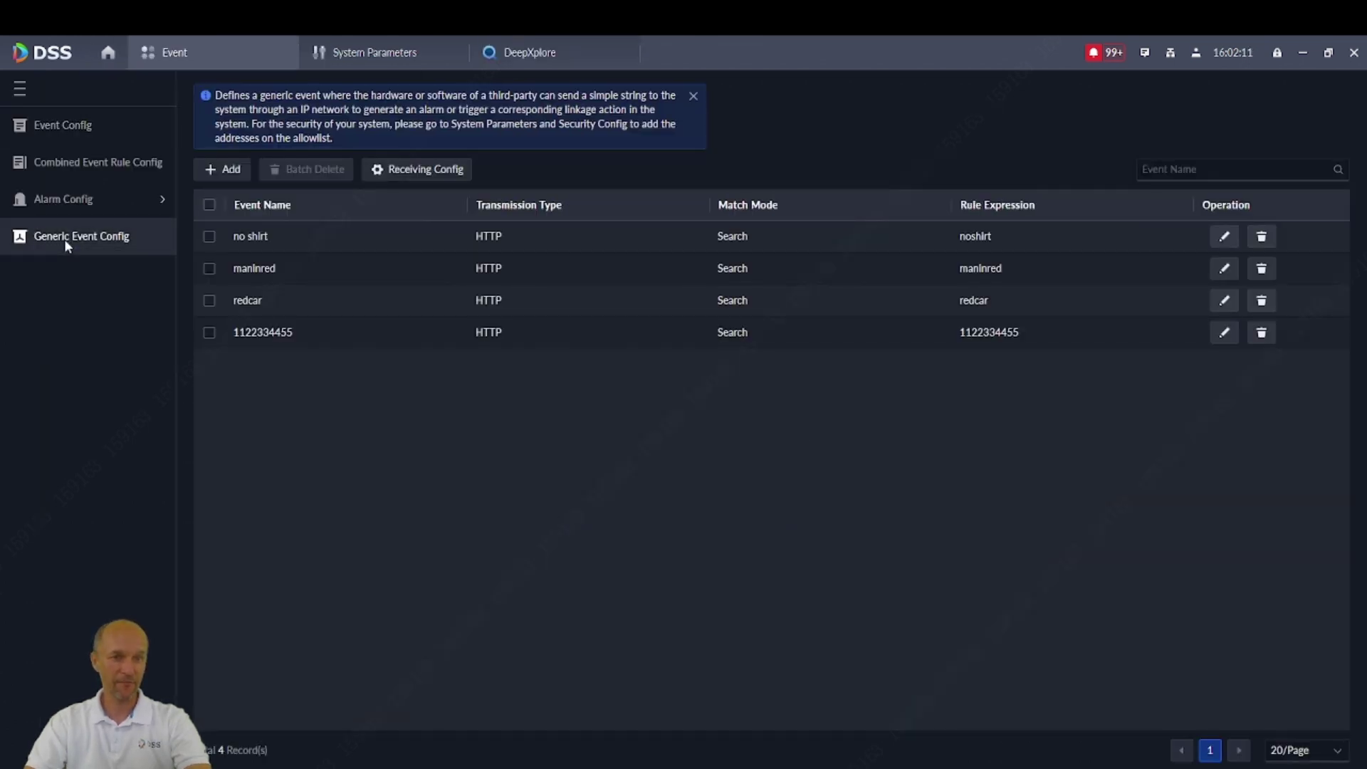
left_click(231, 168)
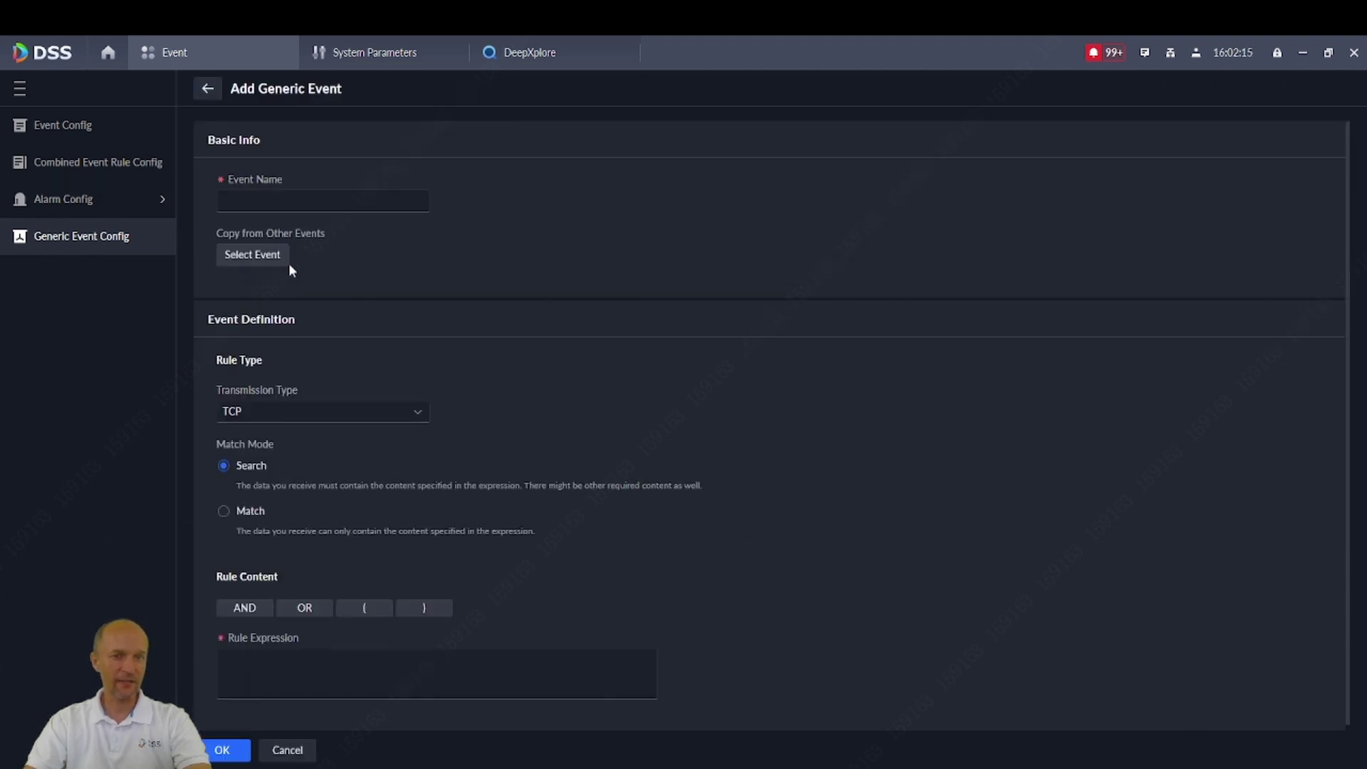
left_click(305, 202)
type("web")
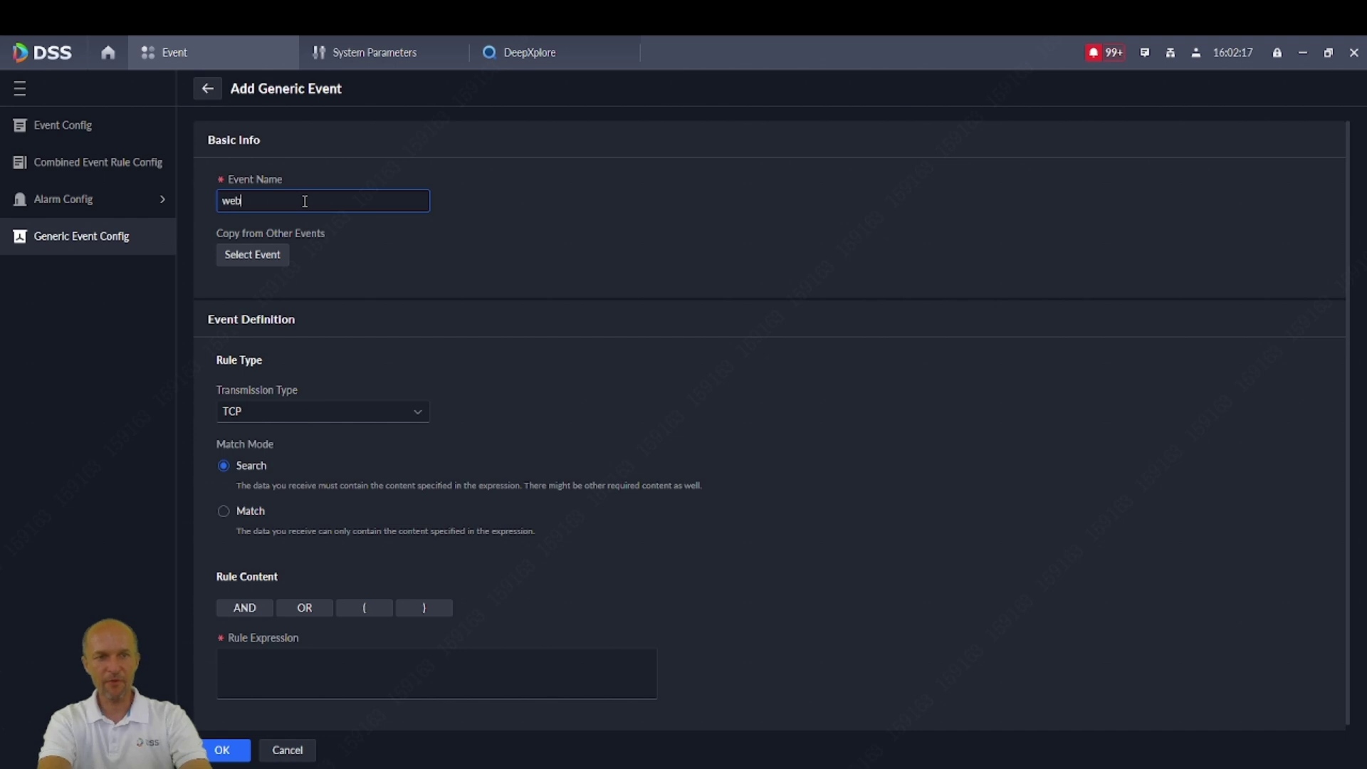
type("inar")
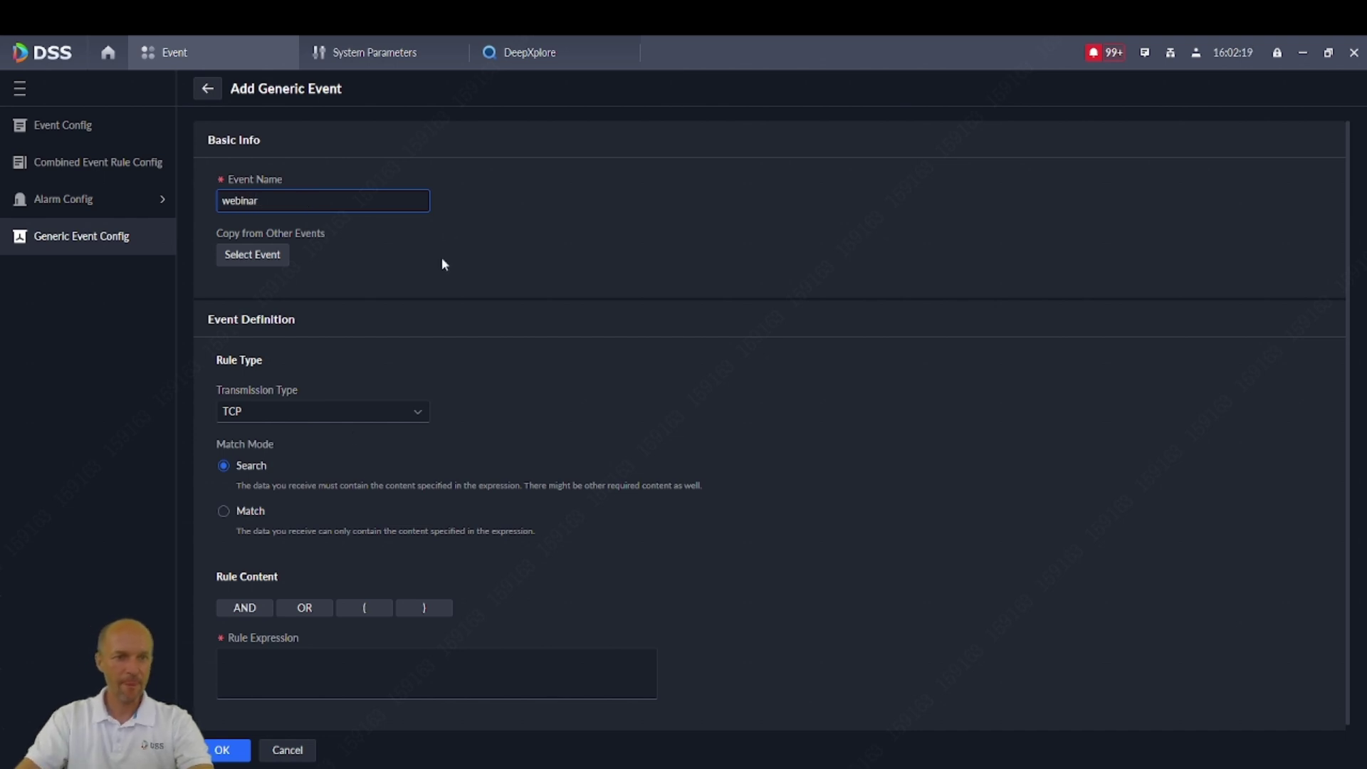
Set the generic event's rule expression to "webinar" and its transmission type to HTTP
left_click(298, 671)
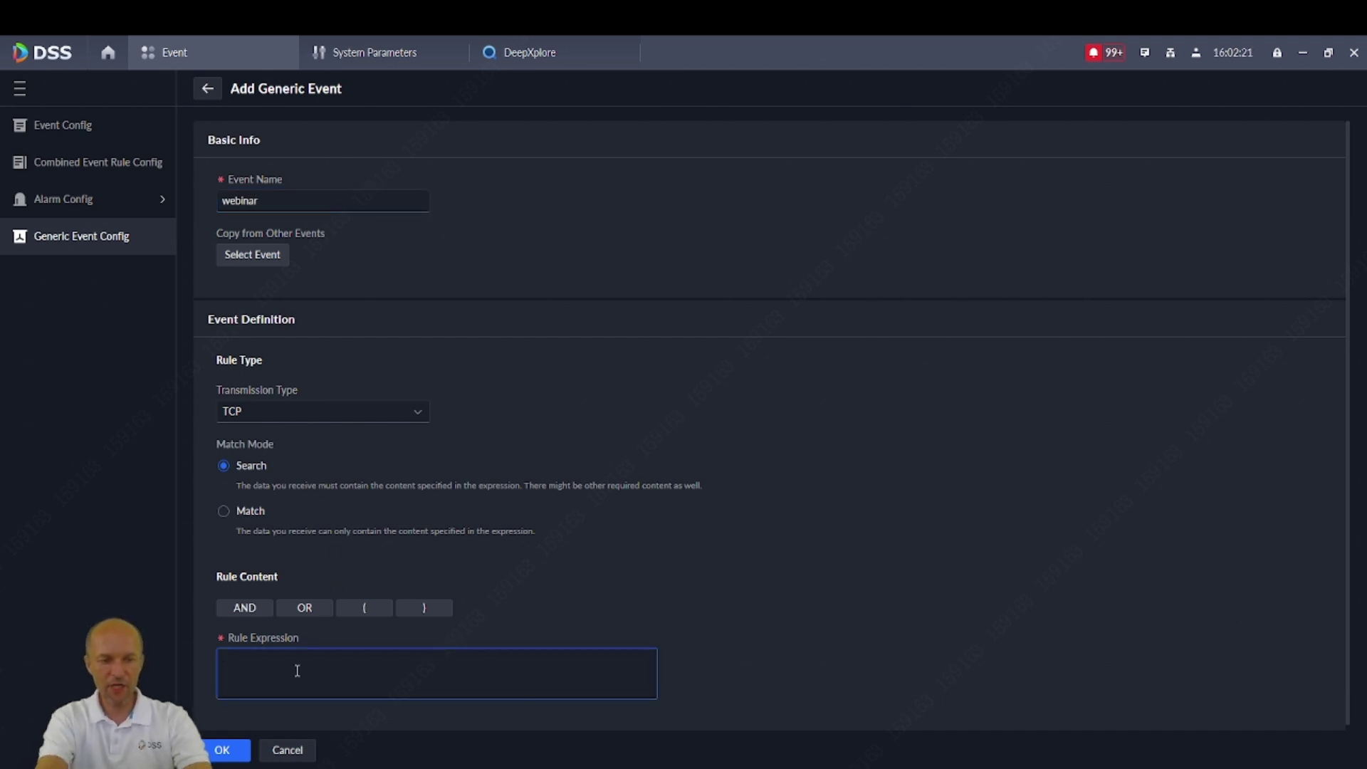
type("webinar")
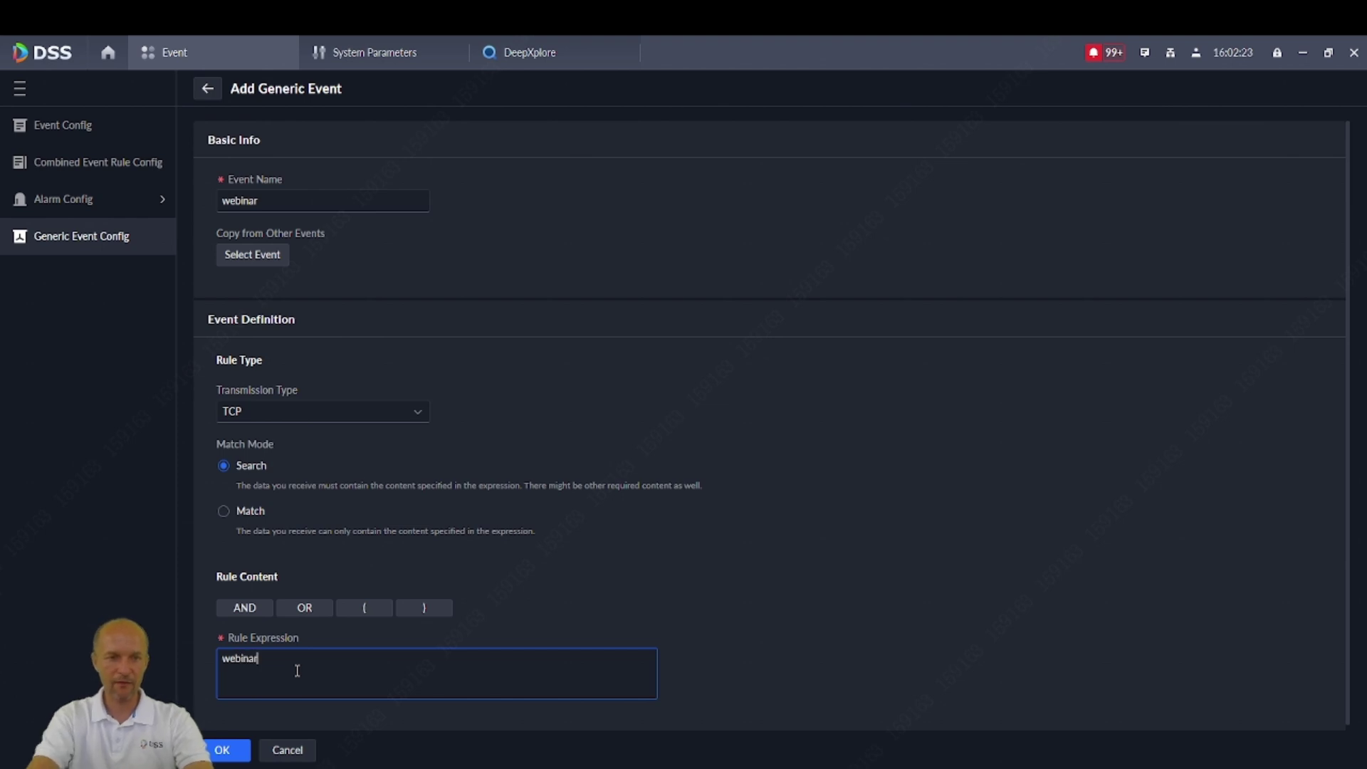
left_click(250, 411)
left_click(247, 495)
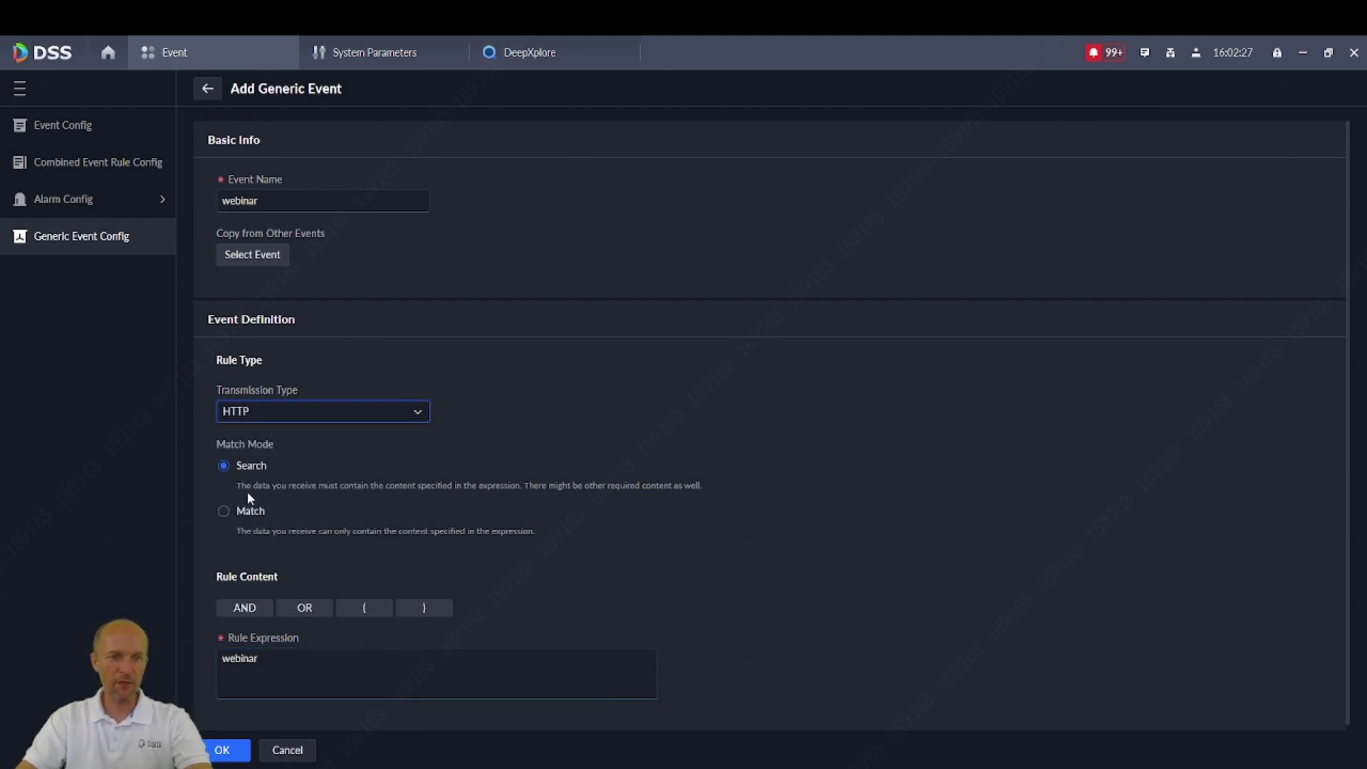
Switch back to the iVSS web interface and check the protocol at the start of the linked command
key("alt+Tab")
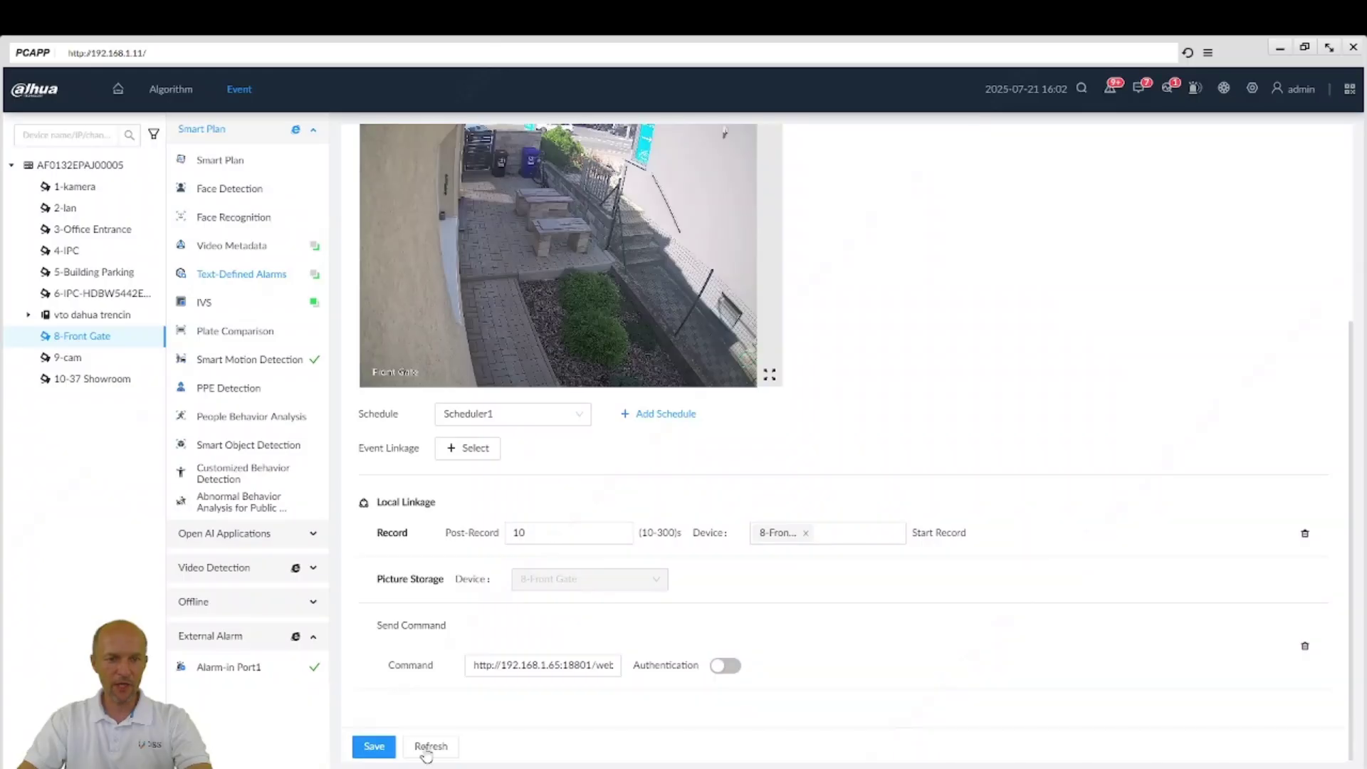
left_click_drag(474, 670, 492, 670)
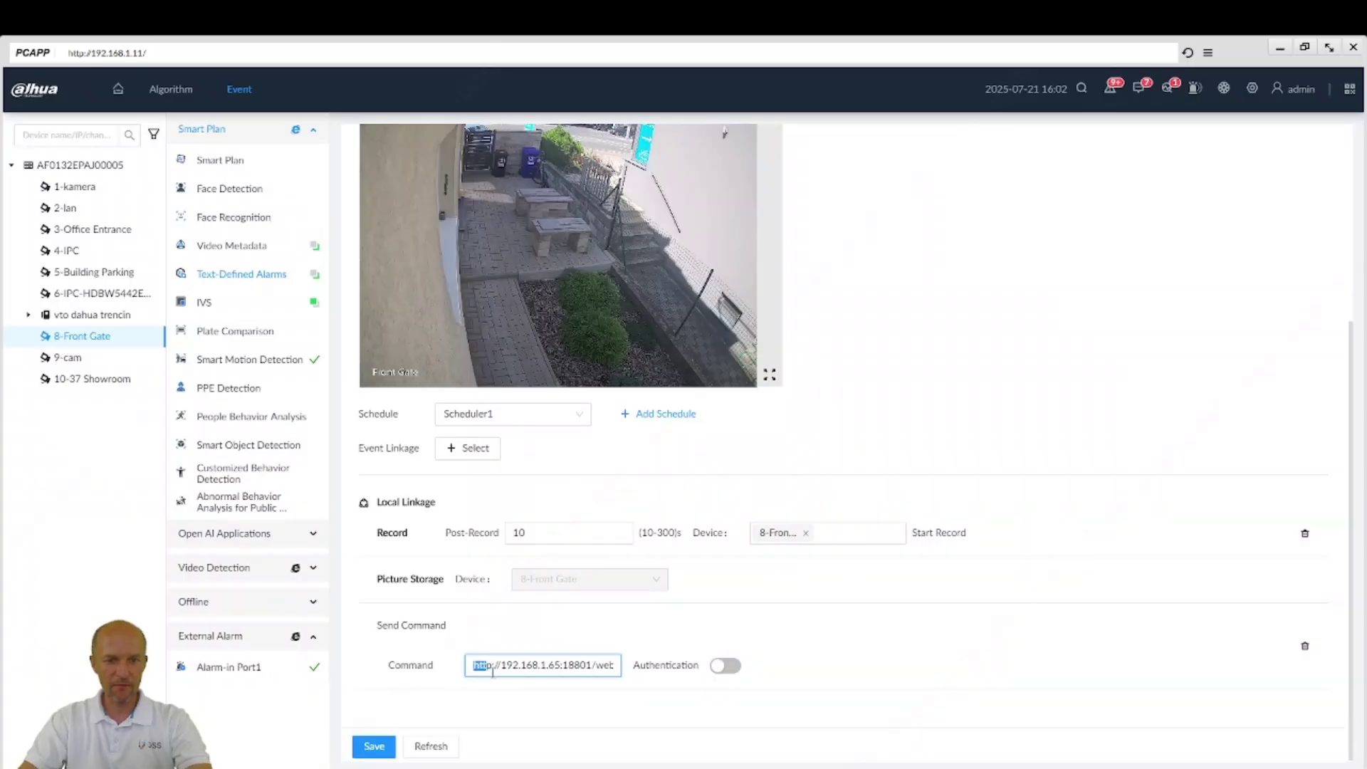
Check the "webinar" keyword at the end of the linked command, and save the generic event back in DSS
double_click(606, 665)
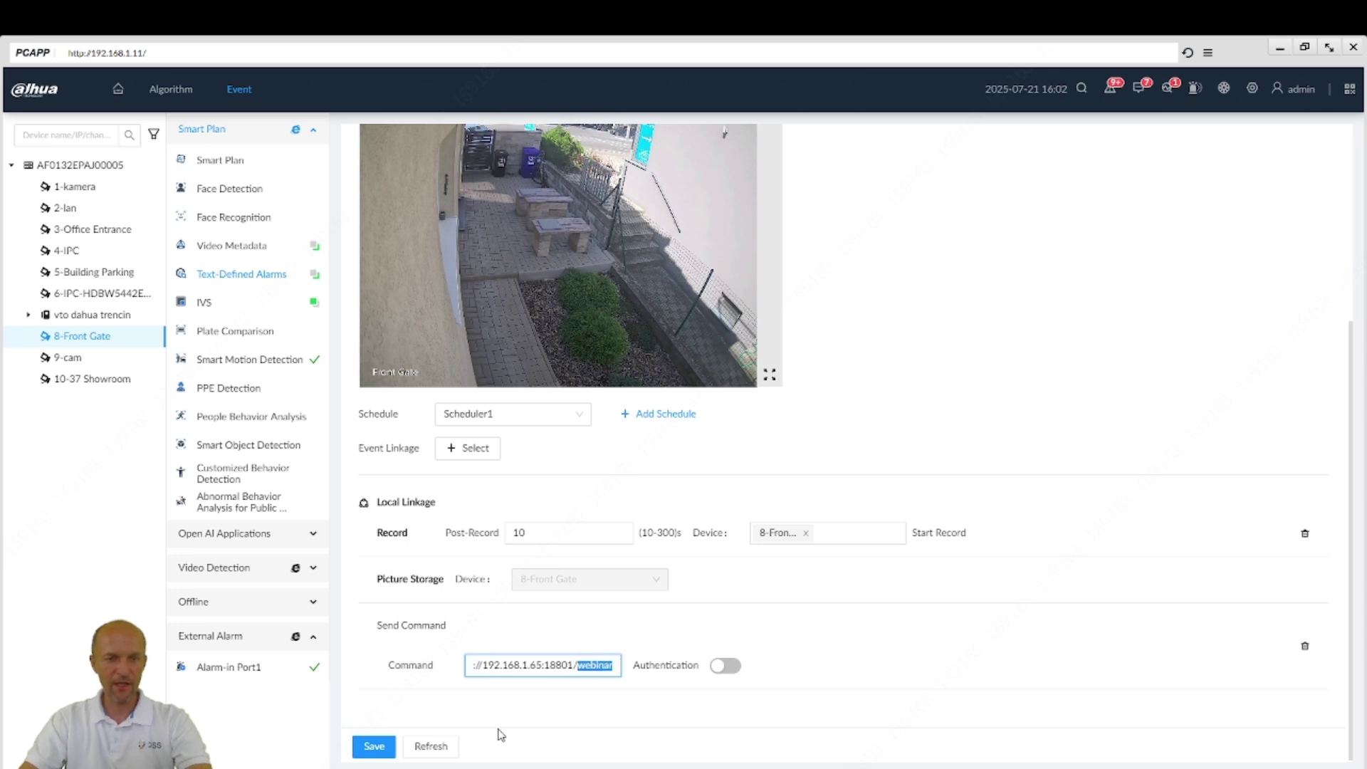
key("alt+Tab")
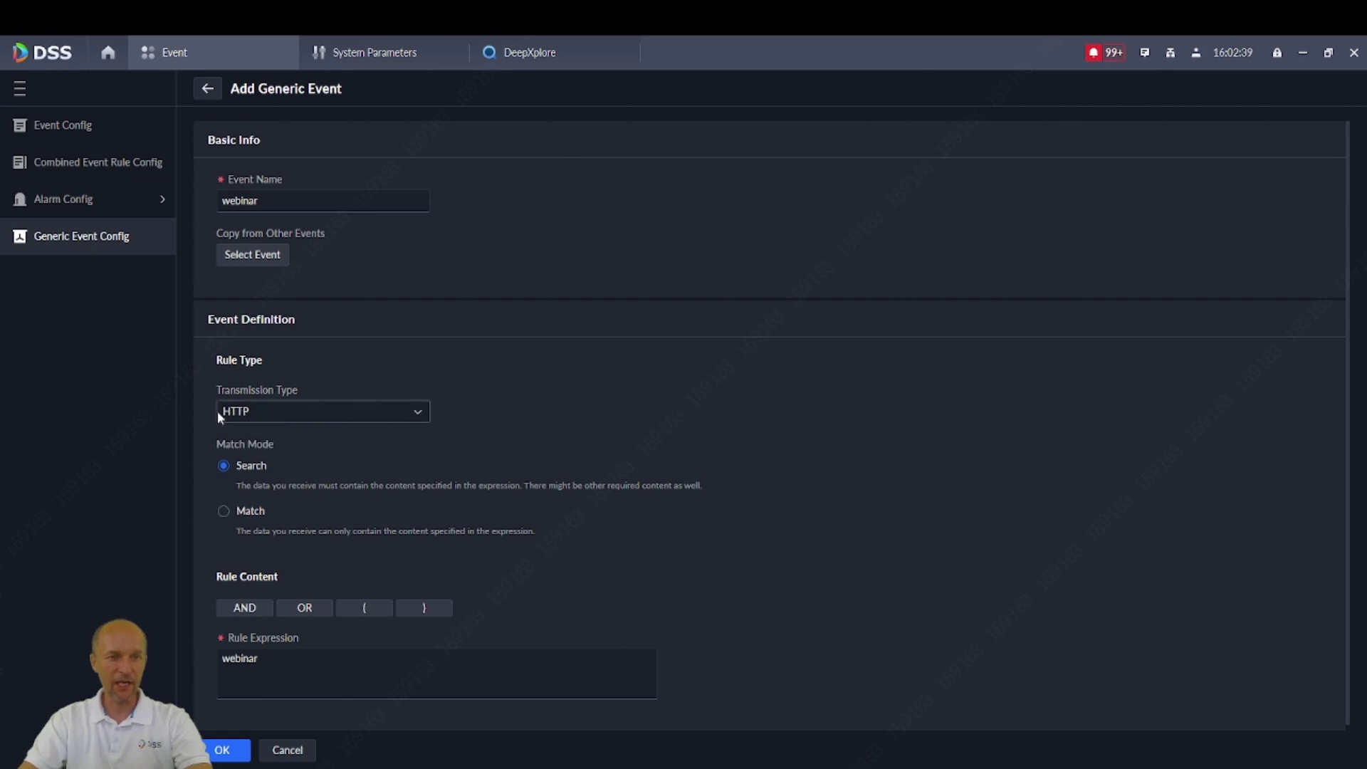
left_click(226, 748)
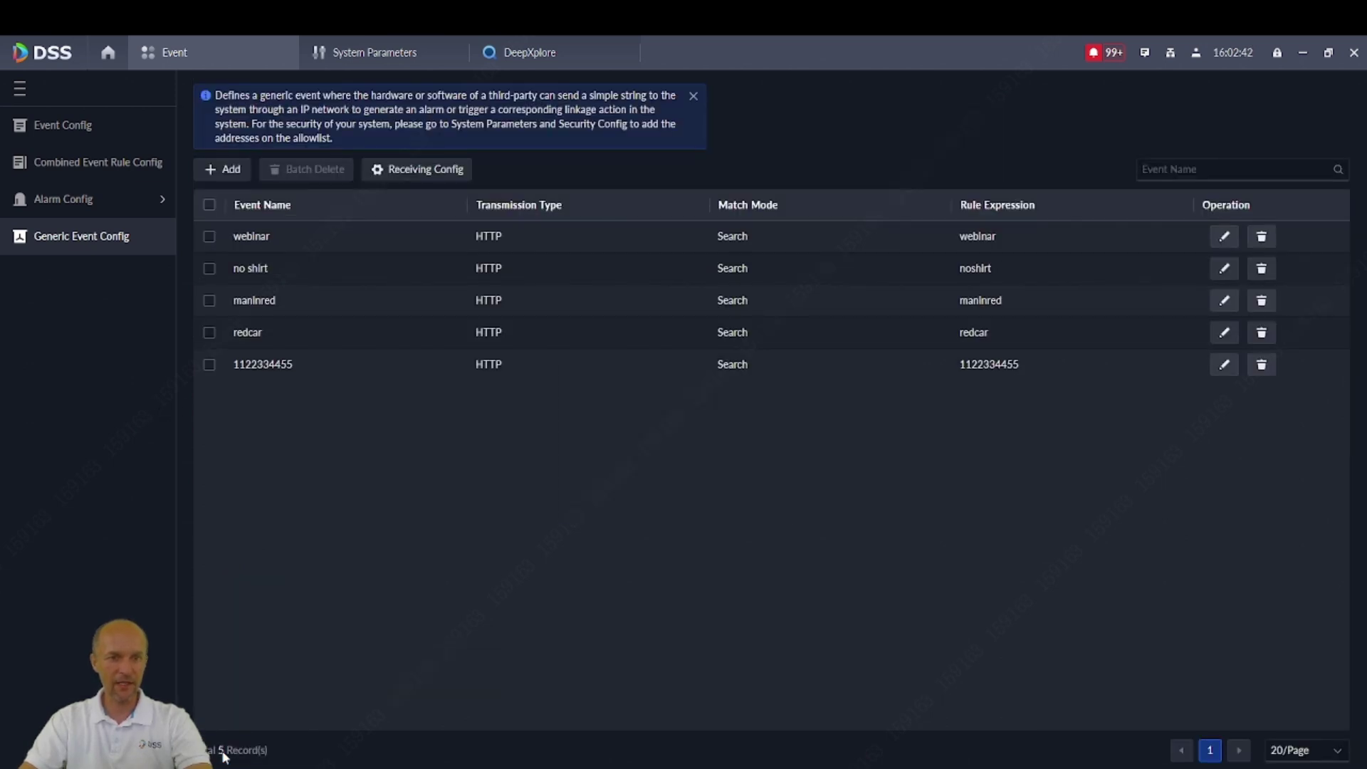
Start a new event scheme in the event configuration with Generic Event as source type and "webinar" as event source
left_click(58, 127)
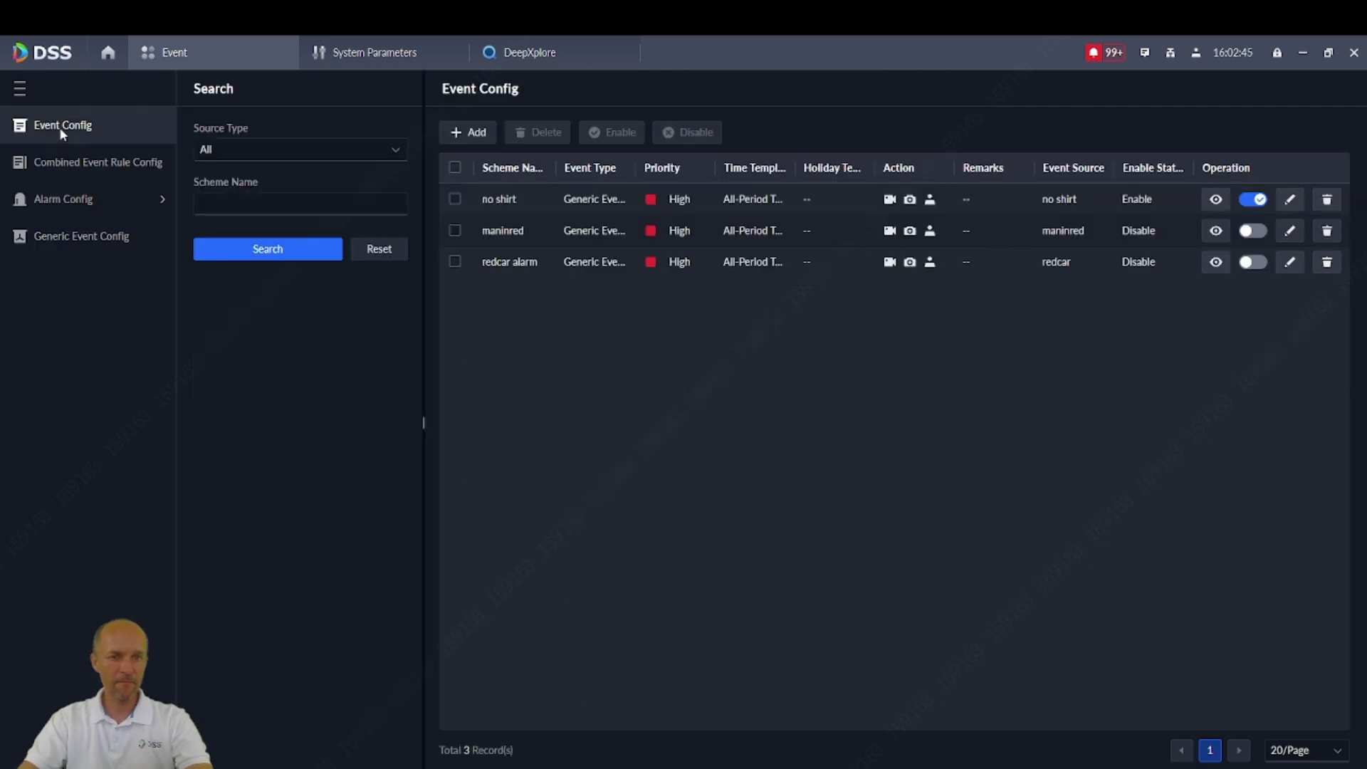
left_click(473, 134)
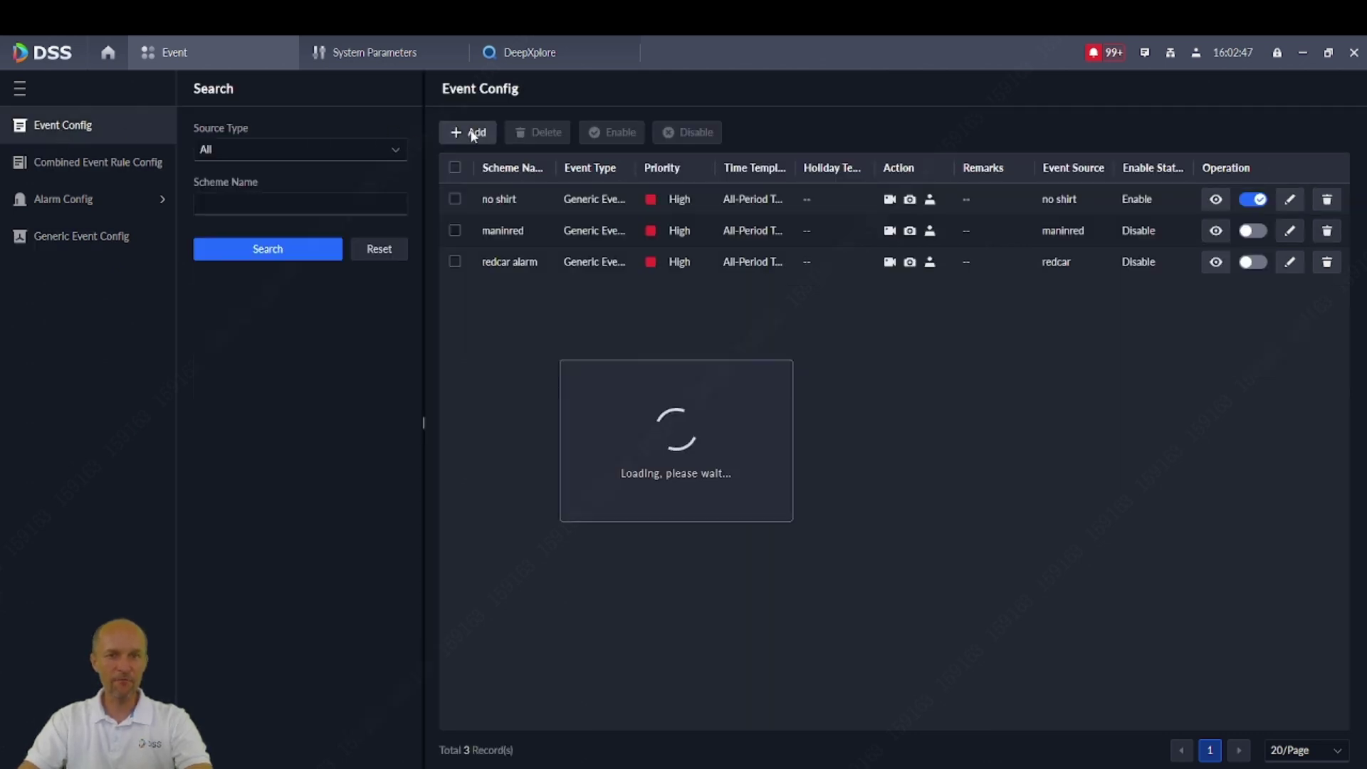
scroll(306, 433, "down", 5)
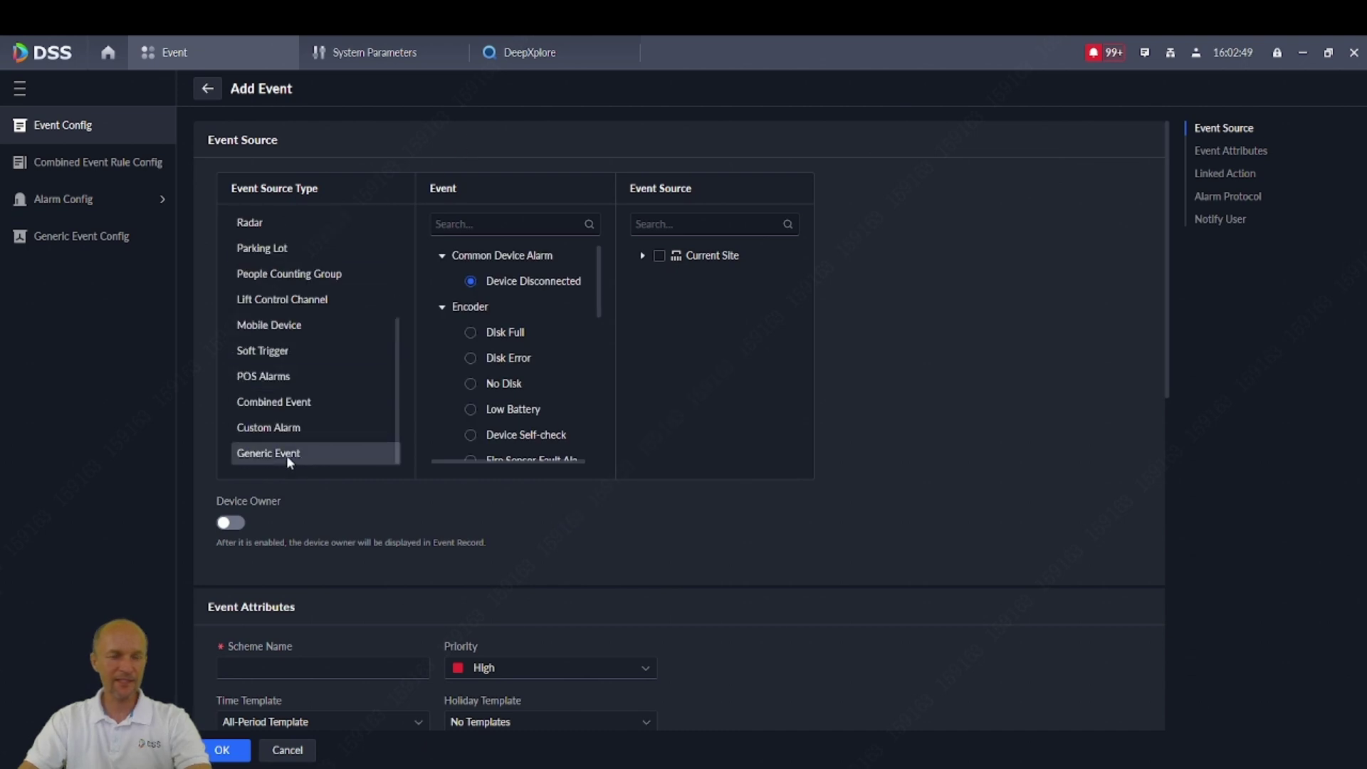
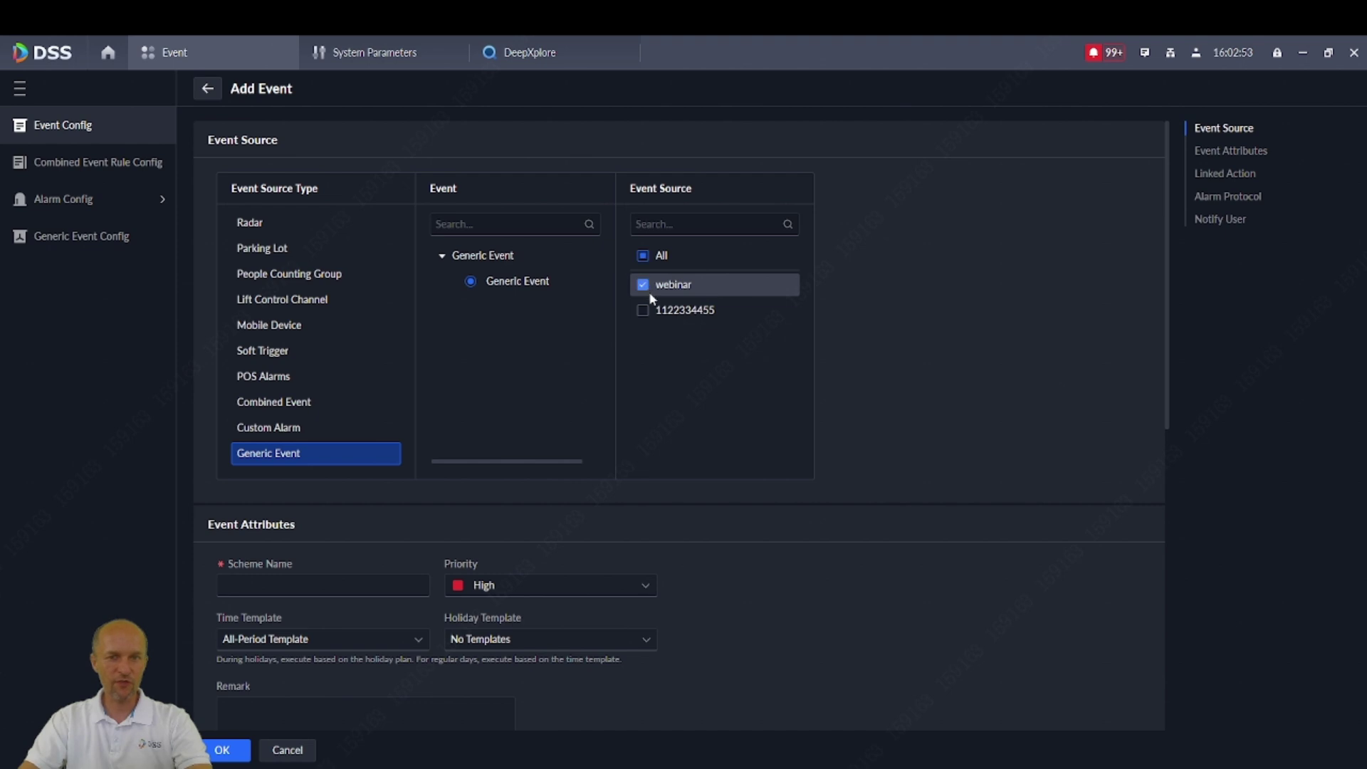
Name the new event scheme "webinar"
scroll(400, 460, "down", 3)
left_click(254, 372)
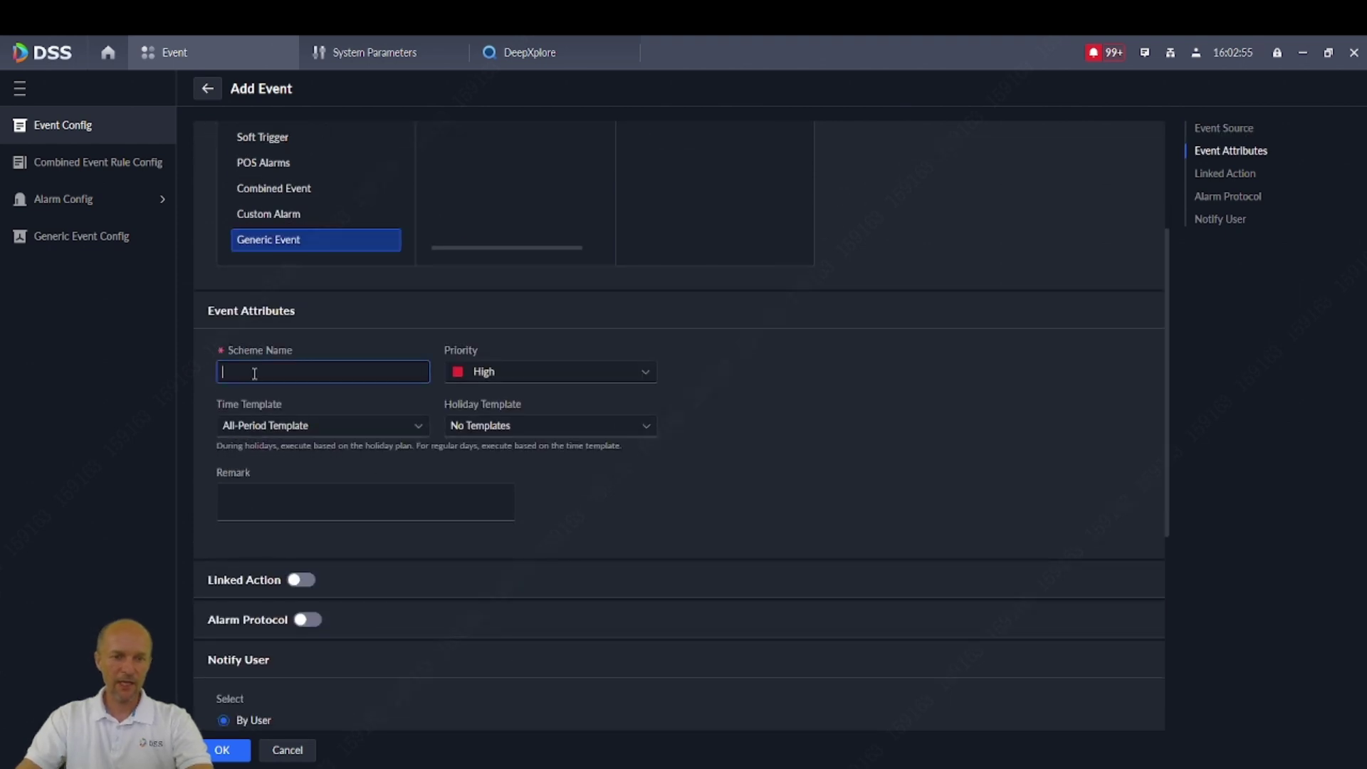
type("webinar")
Enable Linked Action and Link Video for the webinar event scheme
scroll(666, 492, "down", 1)
scroll(662, 503, "down", 3)
left_click(300, 366)
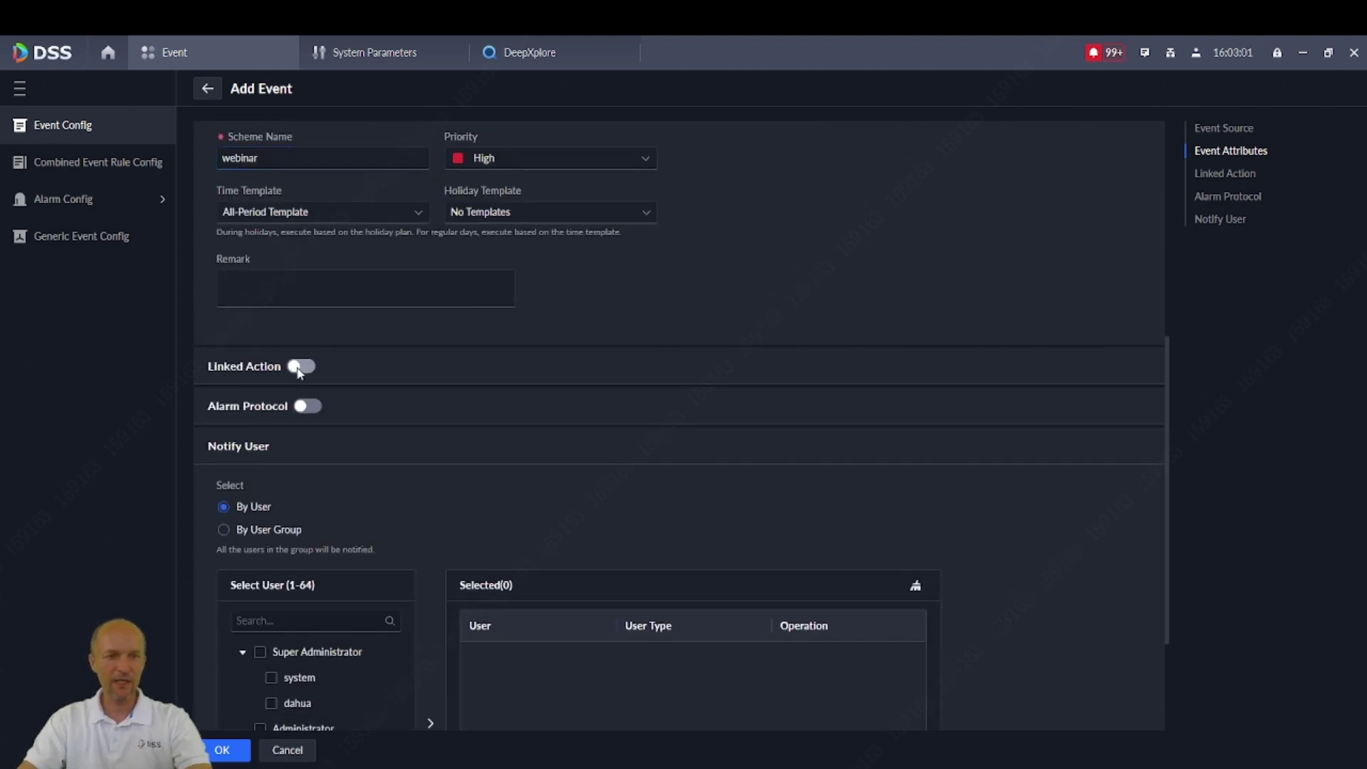
left_click(307, 407)
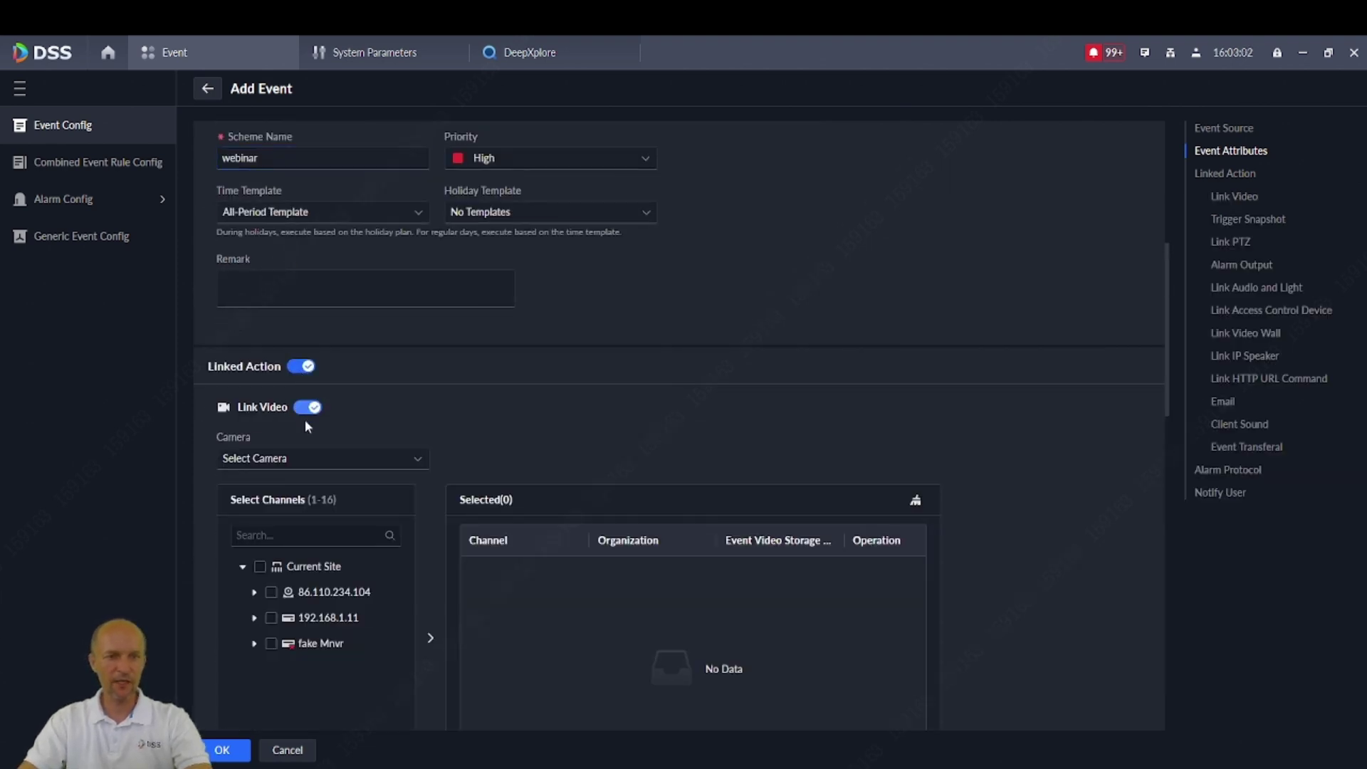
left_click(271, 617)
scroll(722, 370, "down", 5)
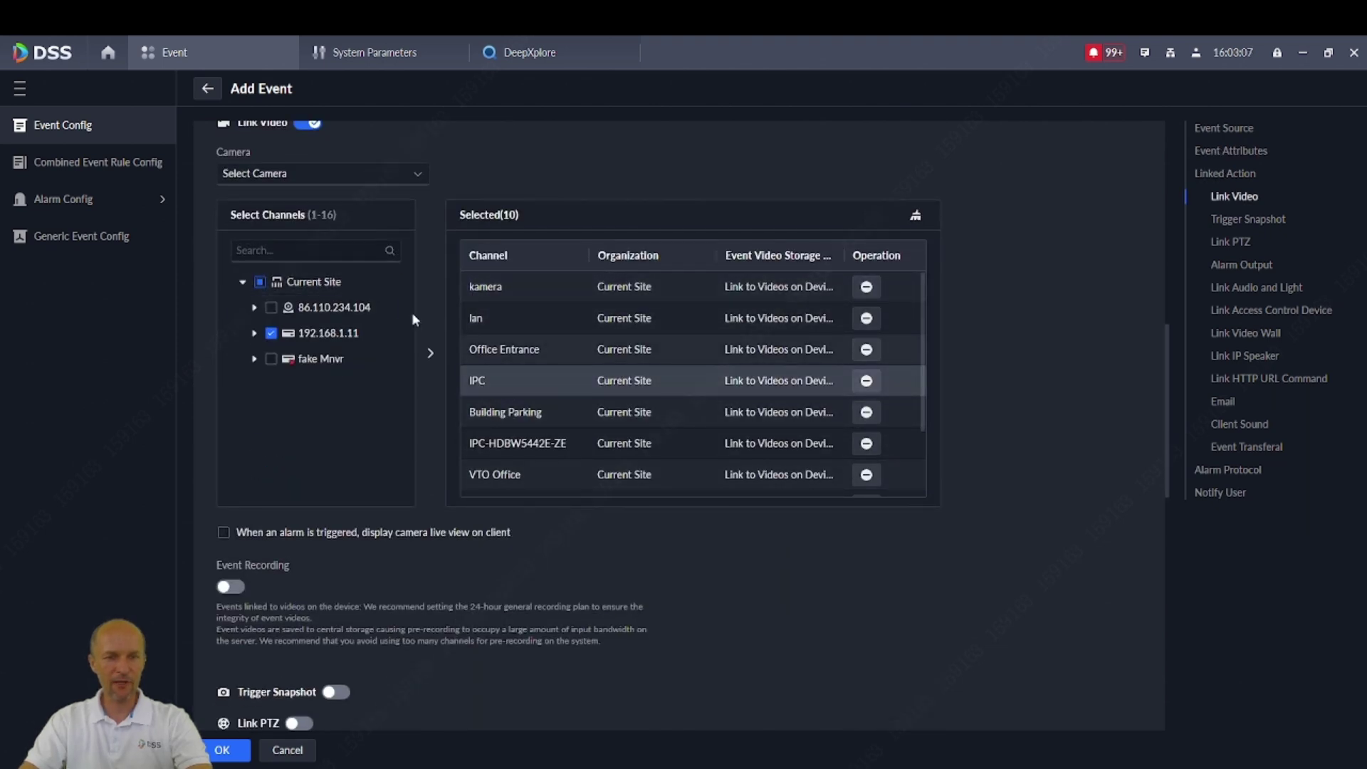
left_click(271, 332)
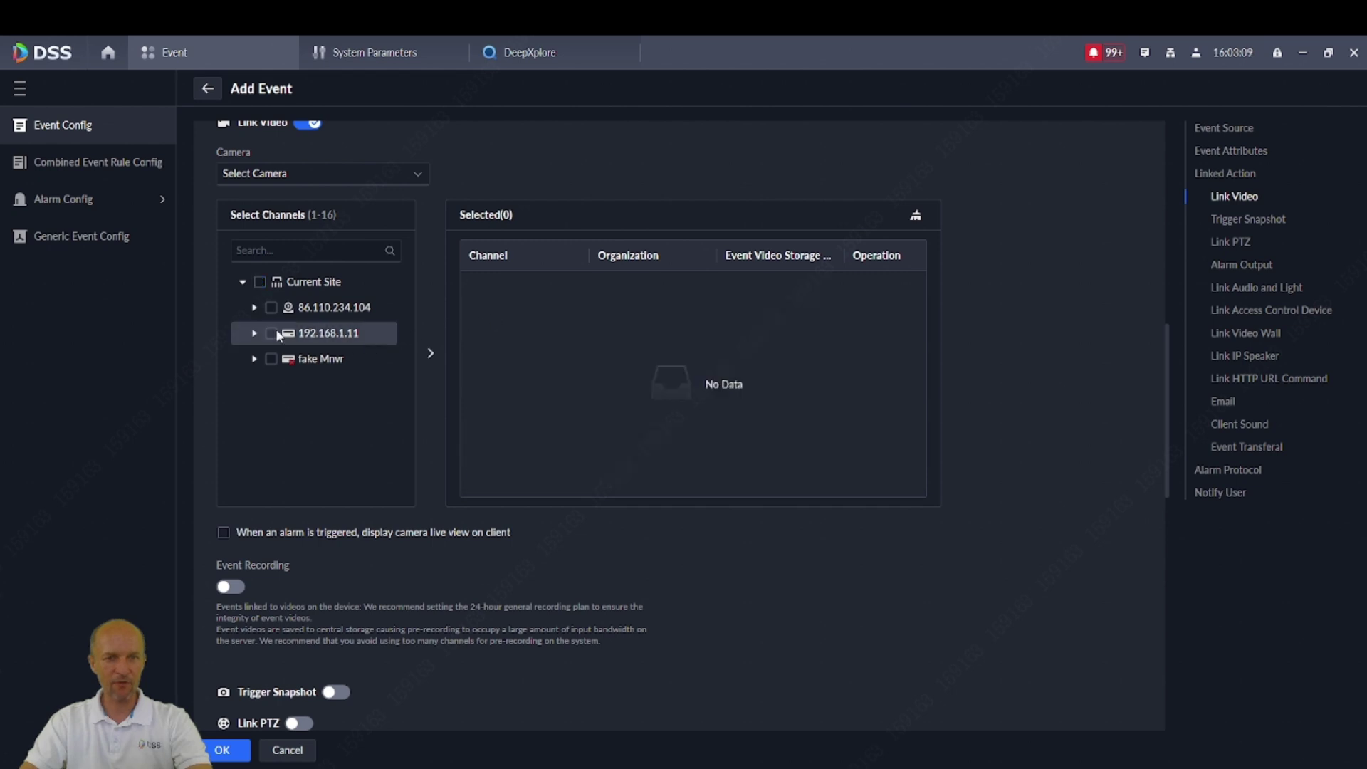
Link only the Front Gate channel of device 192.168.1.11 to the event
left_click(252, 338)
scroll(292, 313, "down", 3)
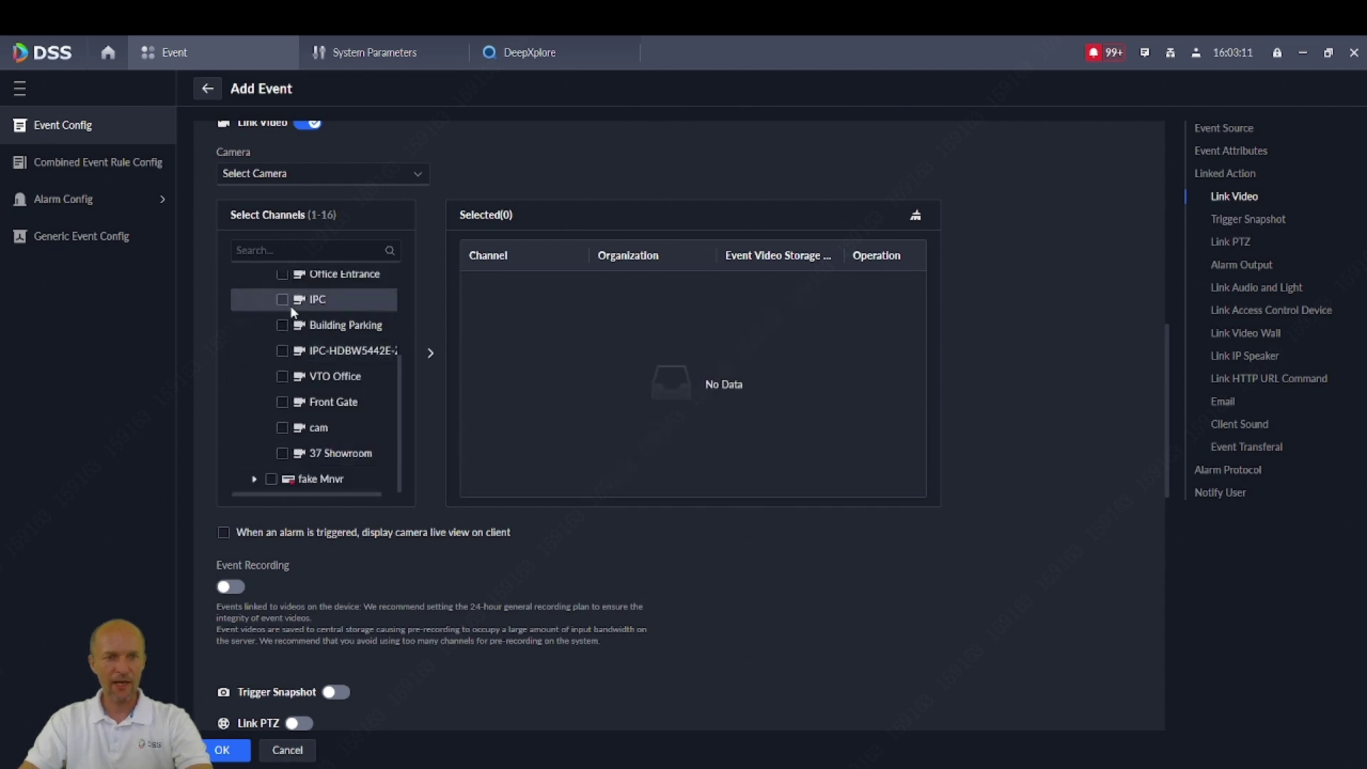
left_click(283, 403)
Enable displaying the camera live view on the client when an alarm is triggered, using Sub Stream 1
scroll(362, 474, "down", 2)
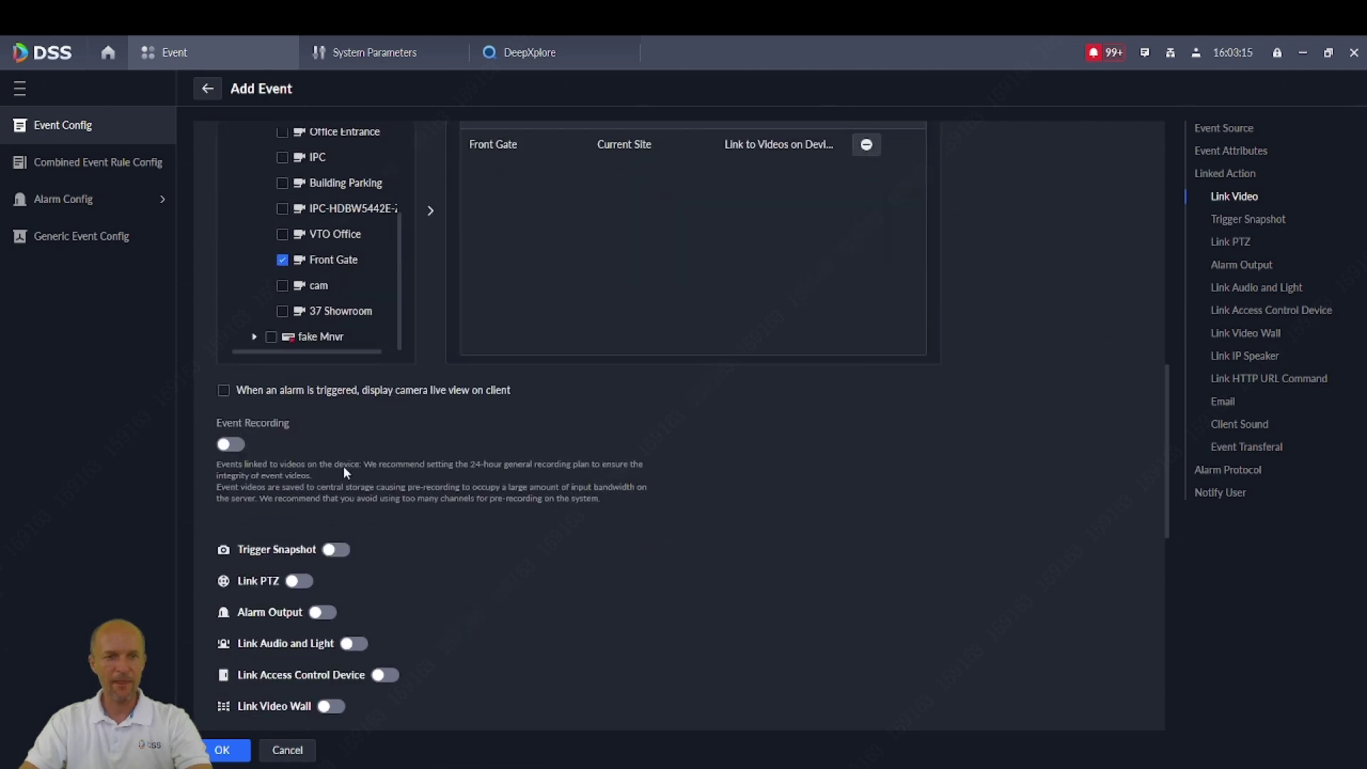
left_click(223, 390)
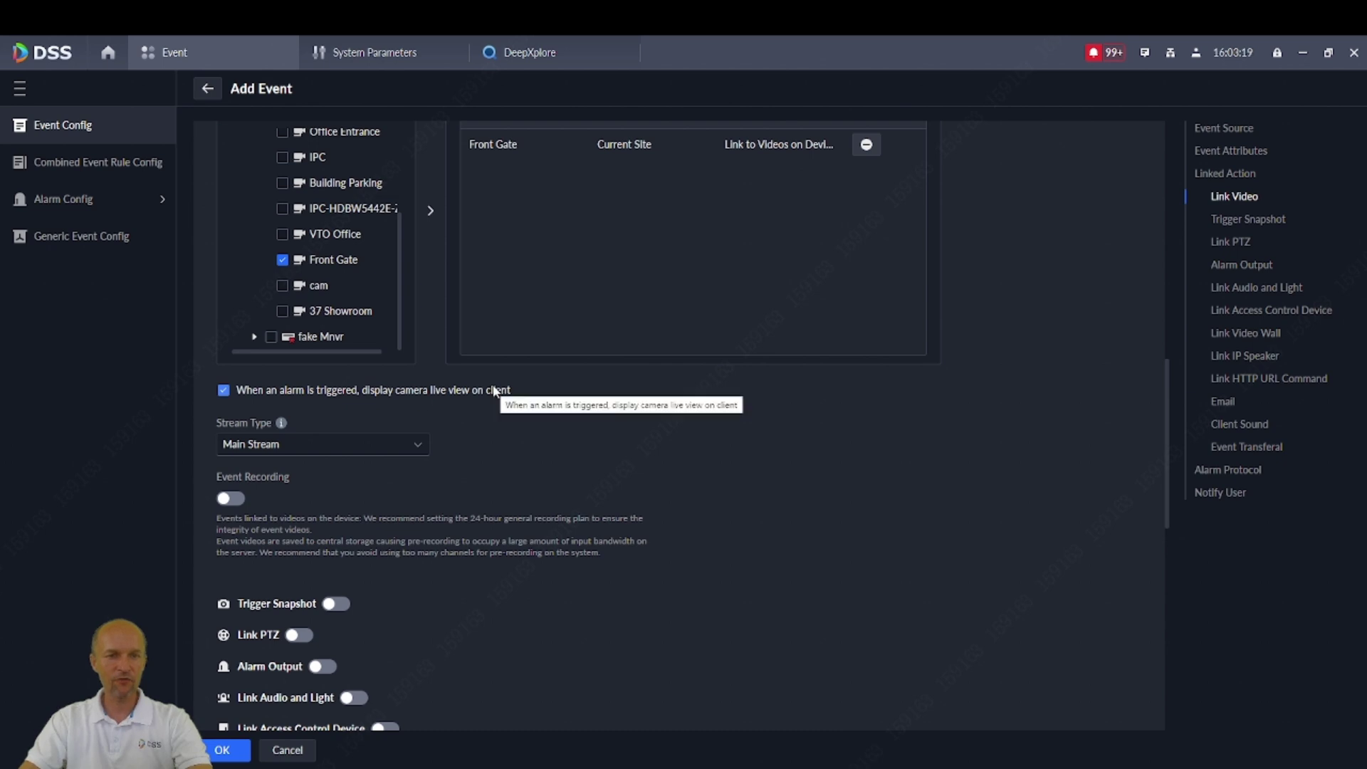
left_click(306, 447)
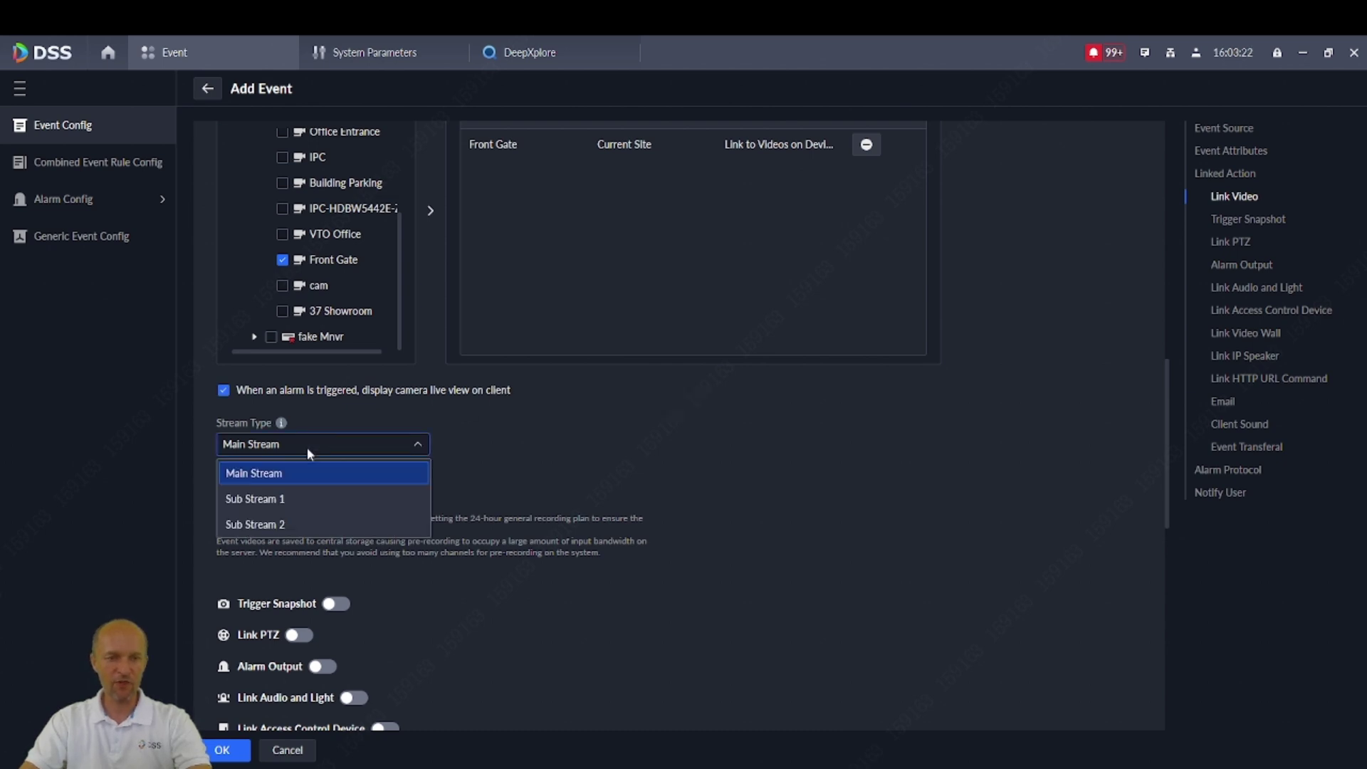
left_click(257, 500)
Enable event recording with a recording time of 20 s and a prerecording time of 10 s
scroll(230, 324, "down", 3)
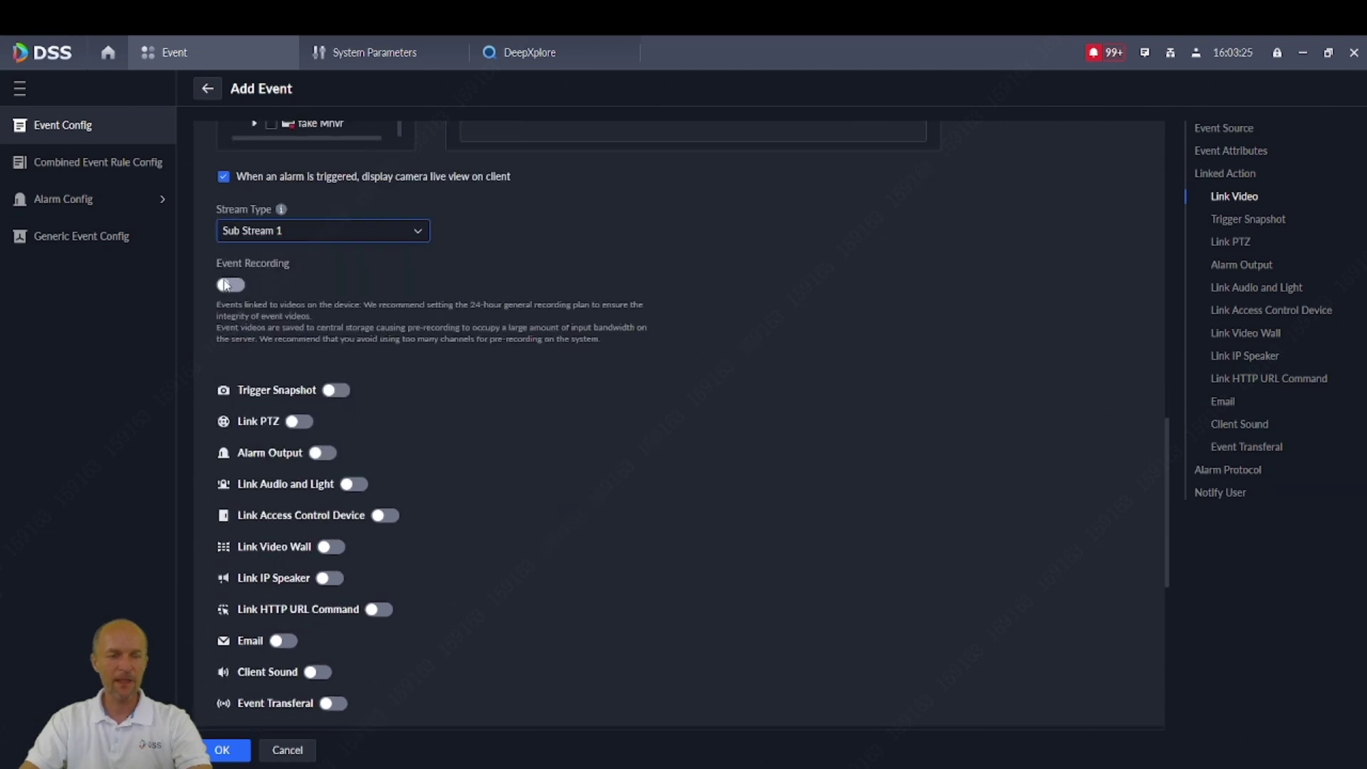
left_click(225, 285)
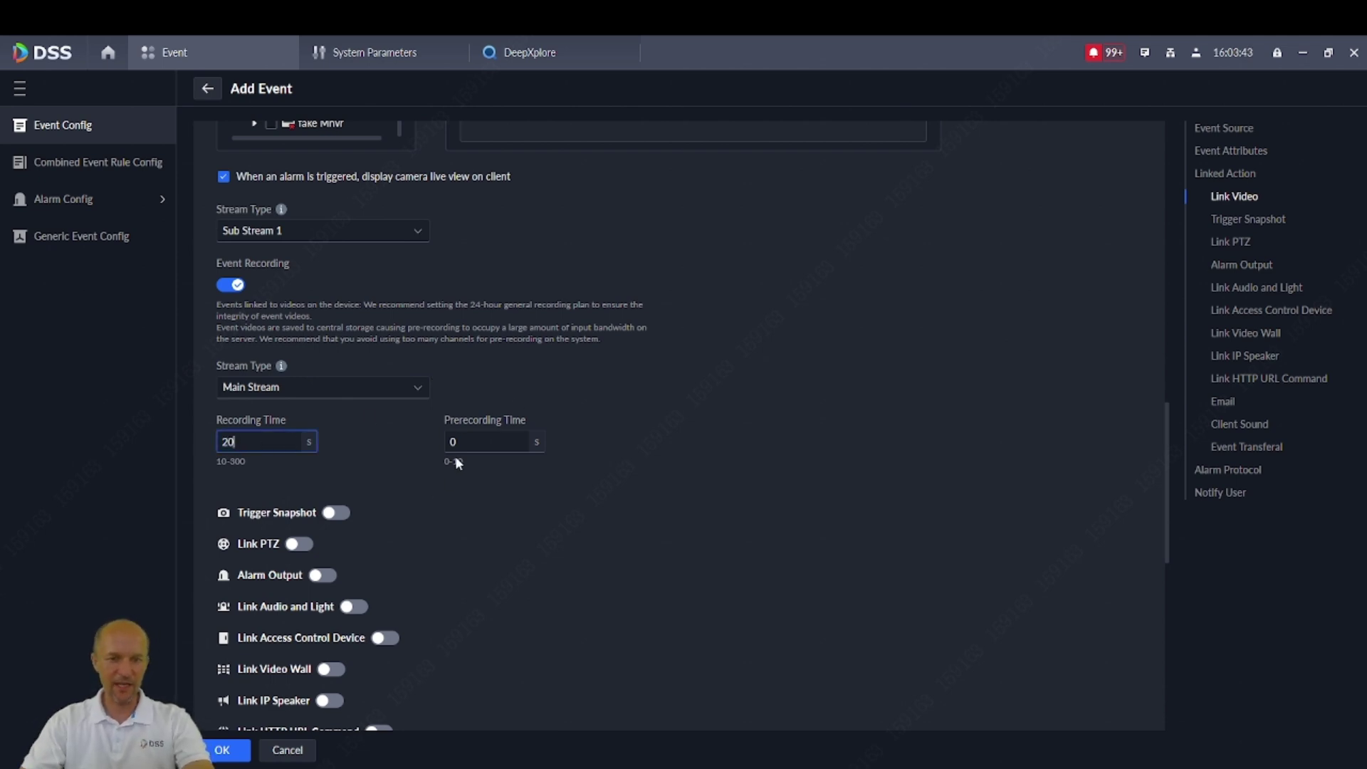
type("1")
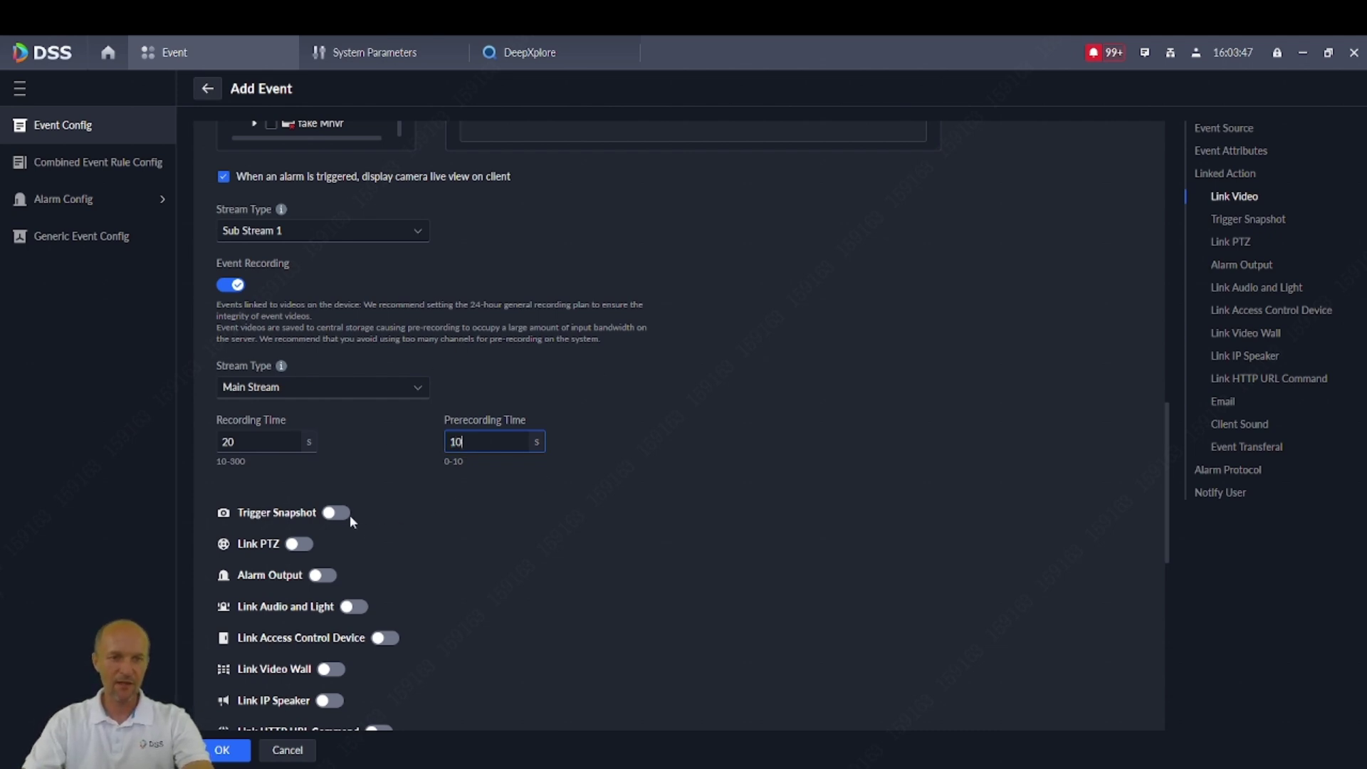
Select all Super Administrator users for notification and save the webinar event scheme
scroll(502, 523, "down", 8)
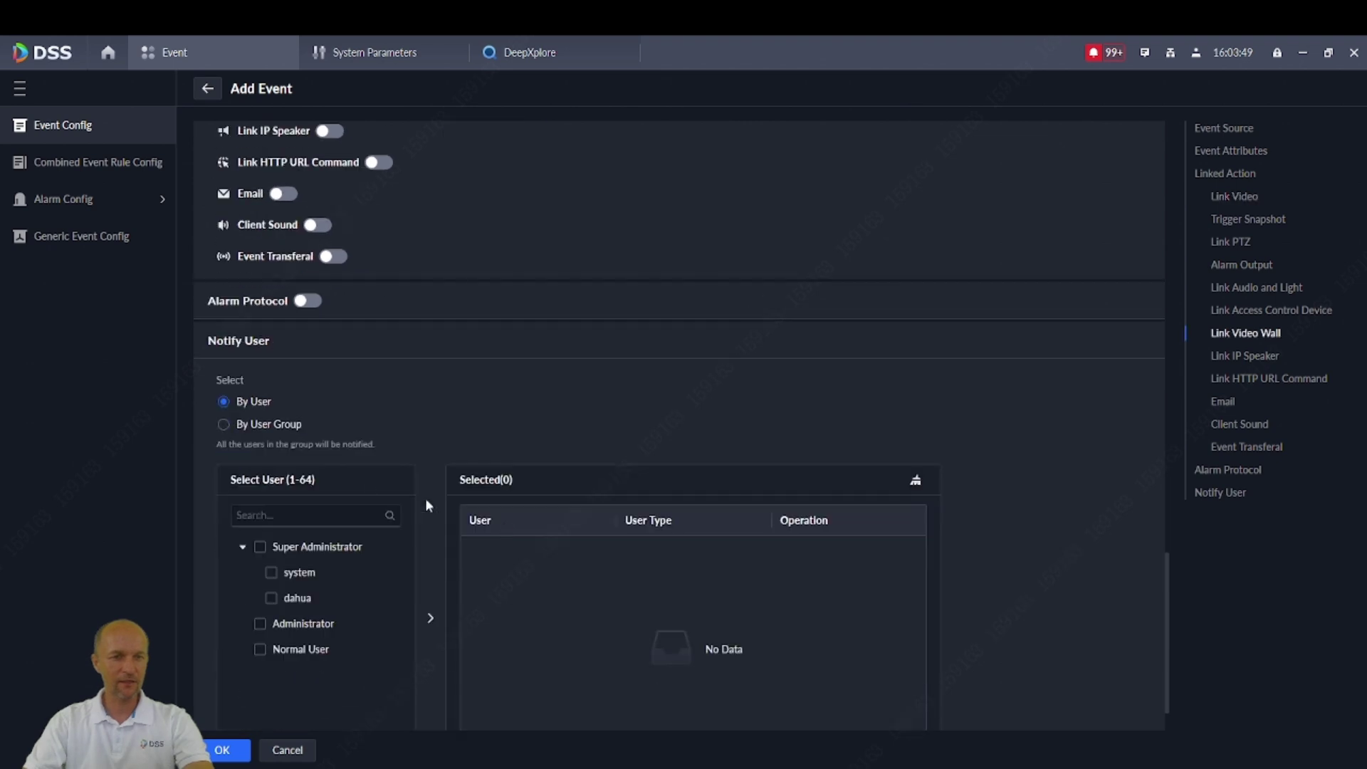
left_click(260, 547)
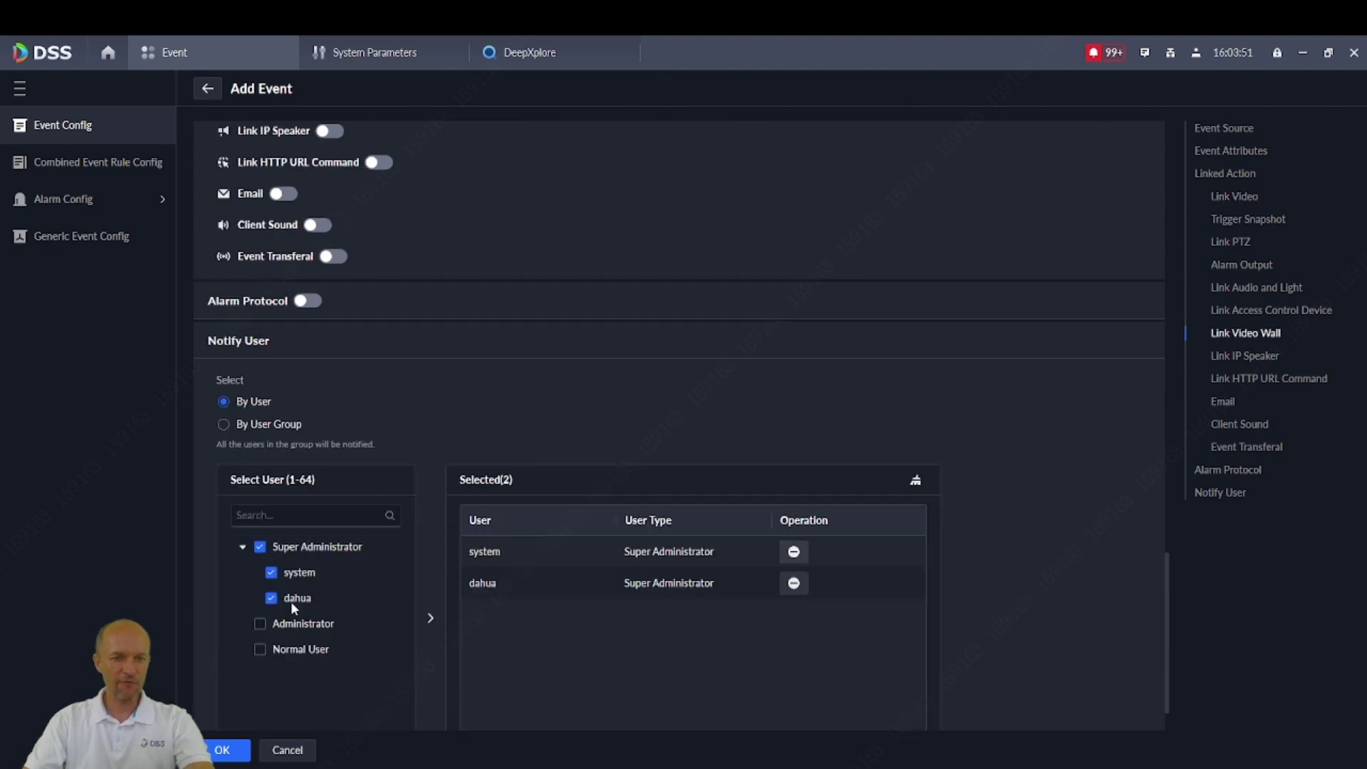
left_click(222, 750)
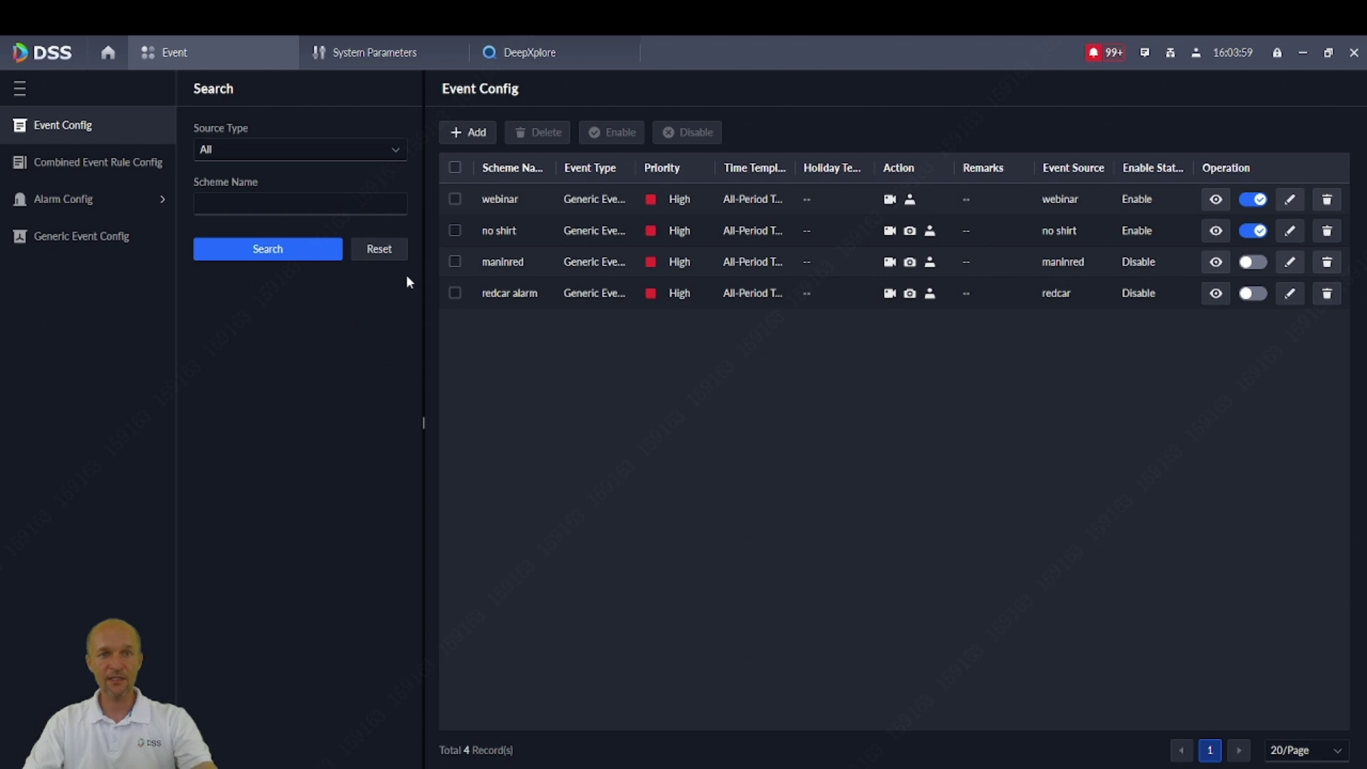
Open the Monitoring Center and show the Front Gate camera of device 192.168.1.11 in the first live view window
left_click(109, 56)
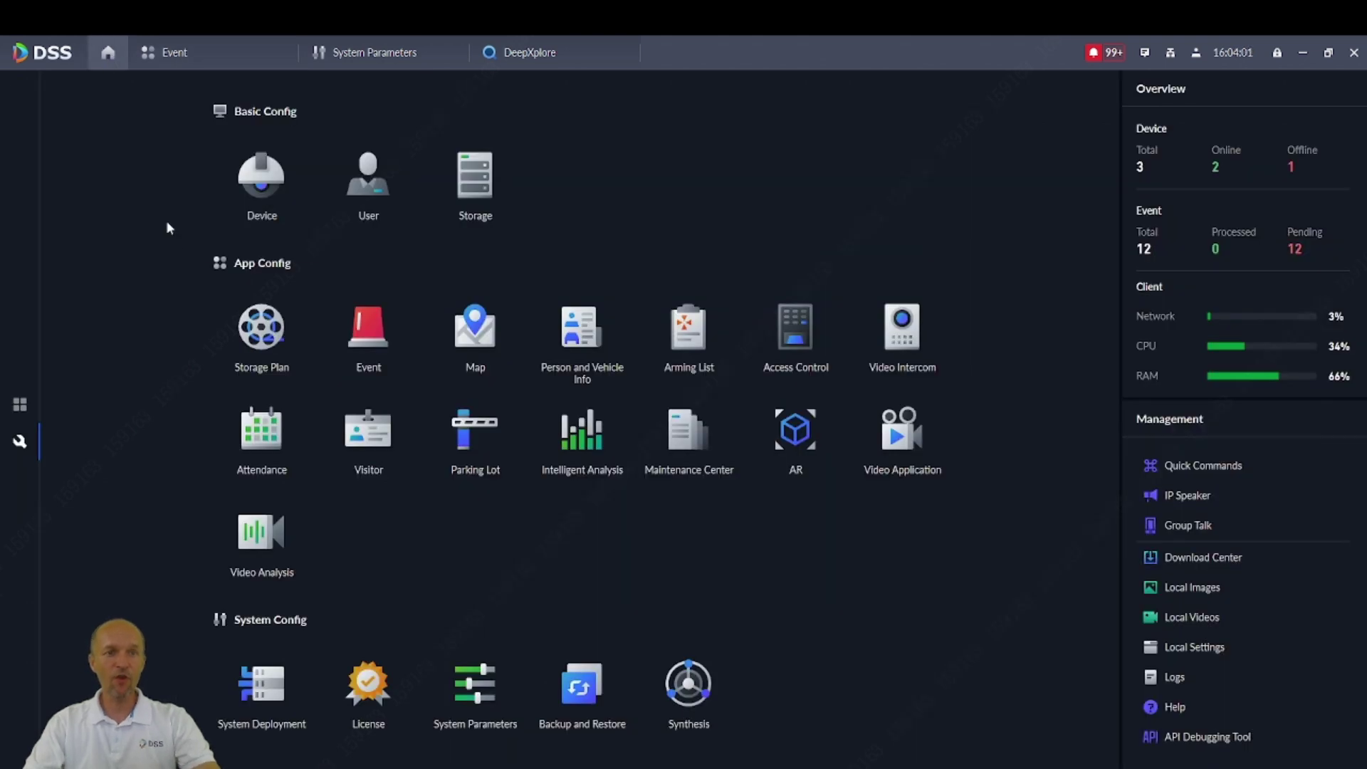
left_click(28, 405)
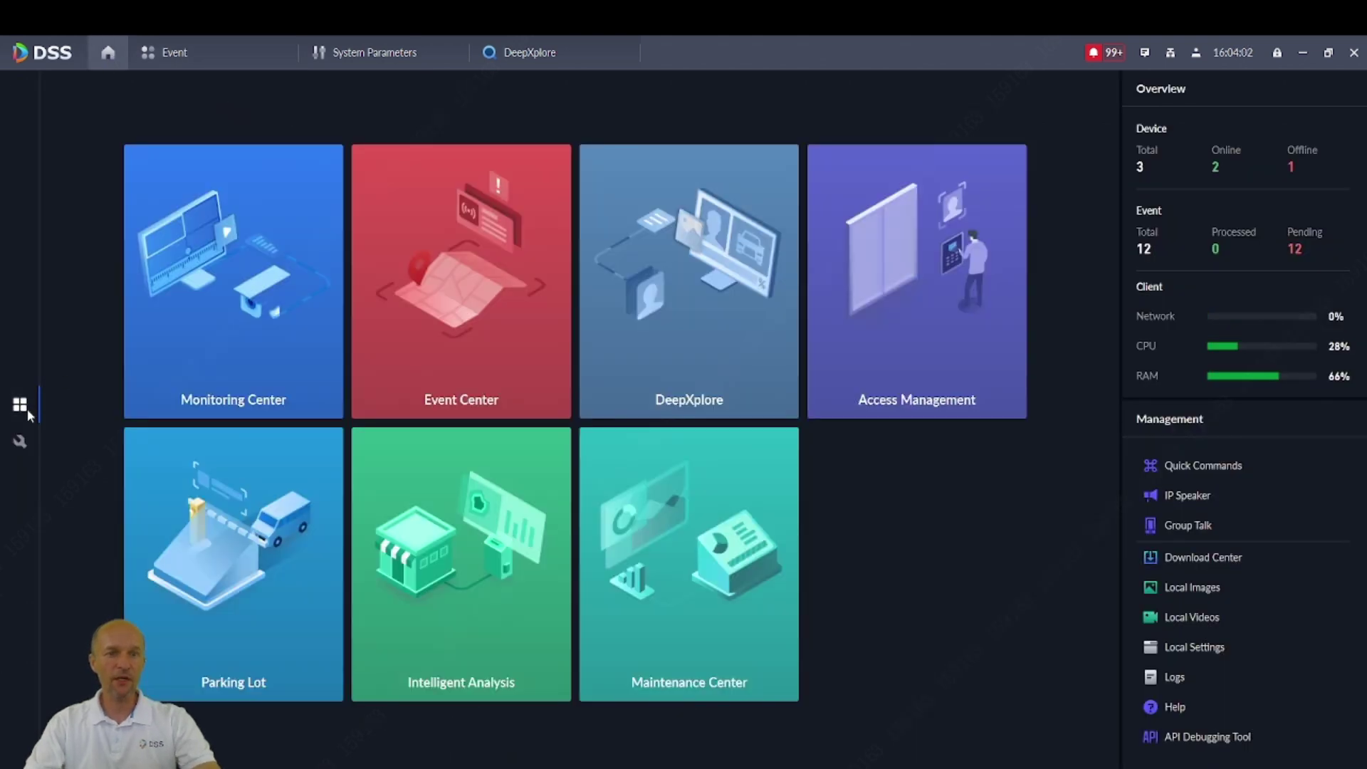
left_click(258, 321)
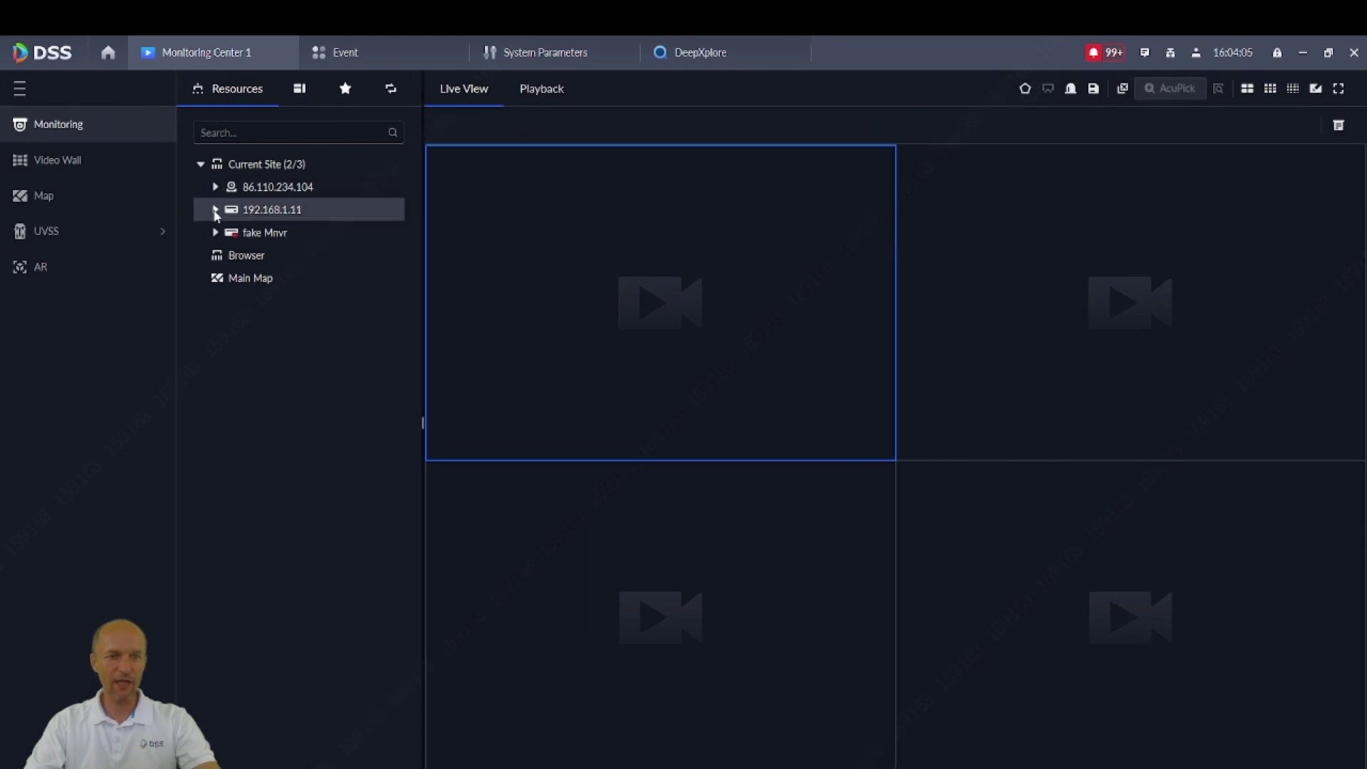
left_click(215, 209)
mouse_move(252, 276)
mouse_move(260, 403)
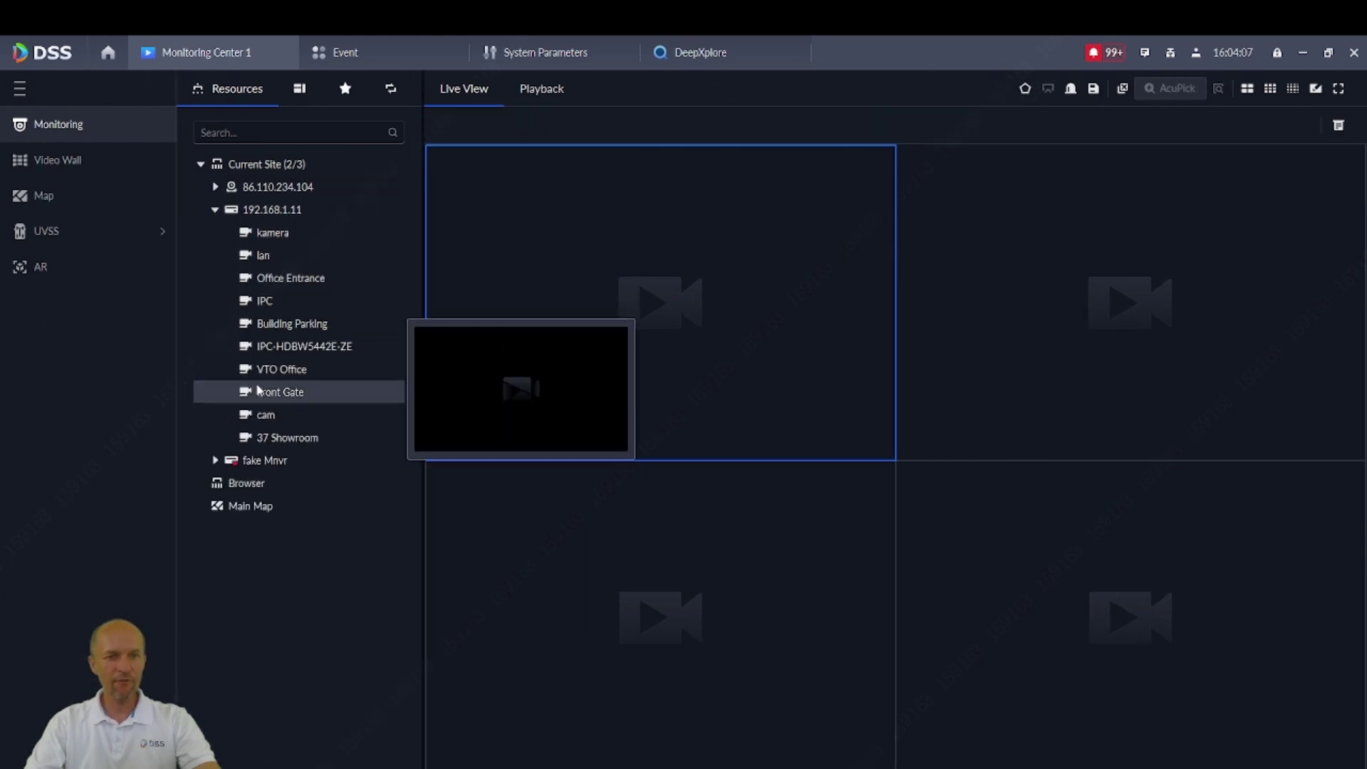
left_click_drag(261, 400, 592, 288)
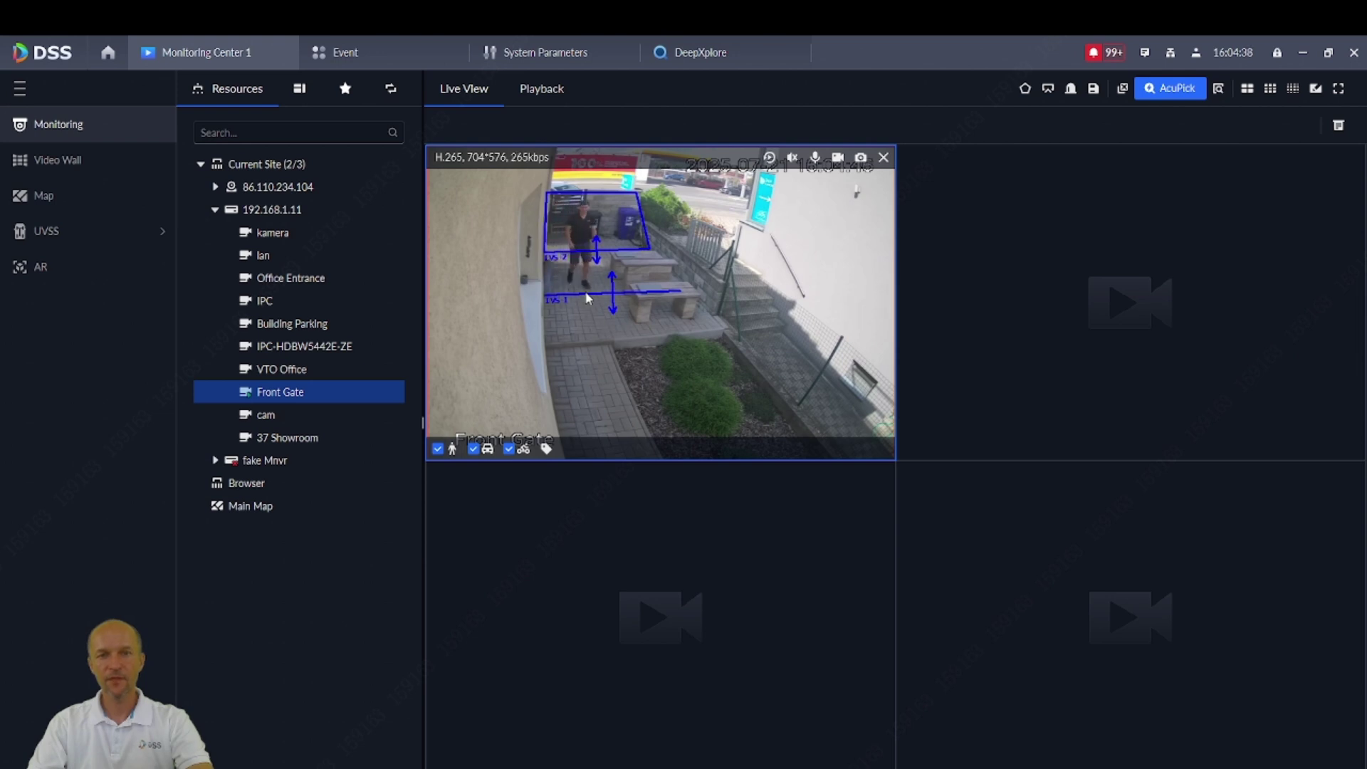
Show the event panel beside the live view with the navigation menu collapsed, and close the webinar alarm's linkage video after reviewing it
left_click(1340, 127)
left_click(20, 89)
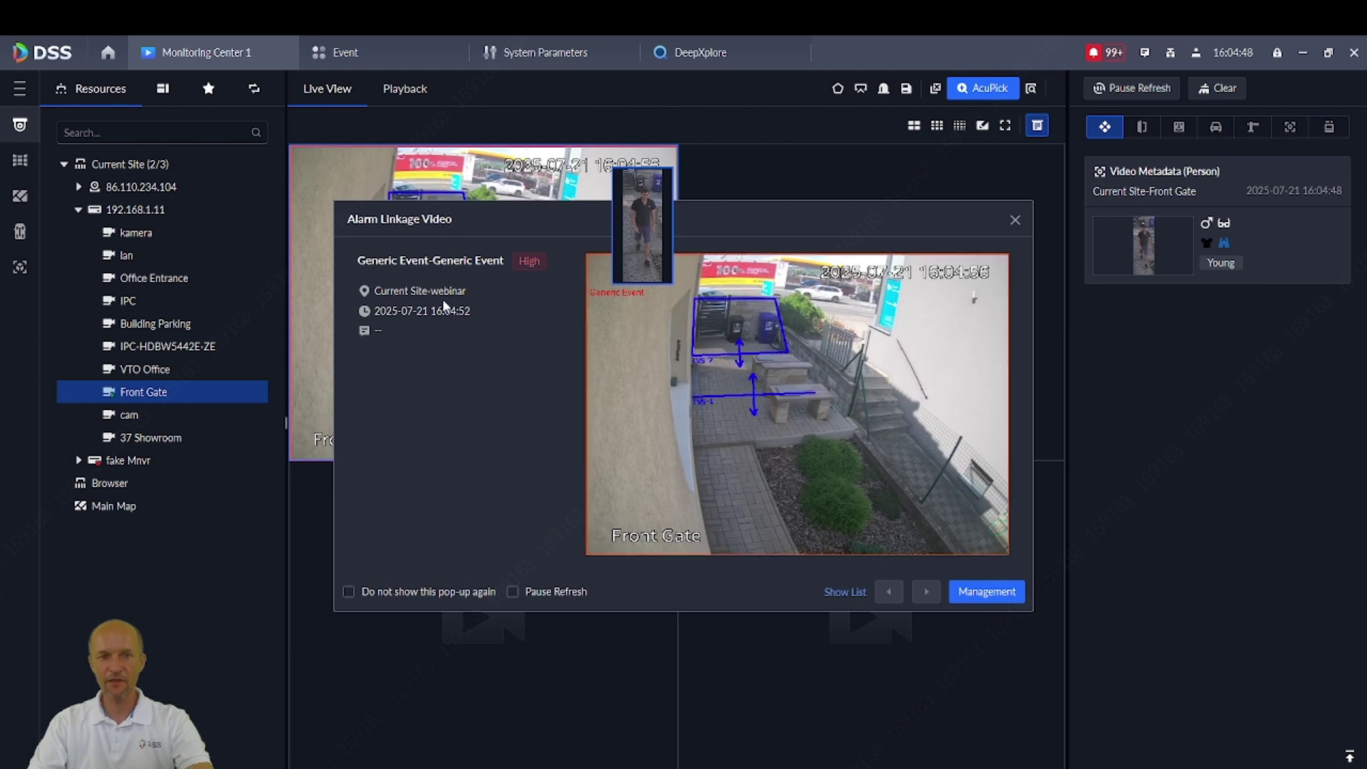
mouse_move(958, 285)
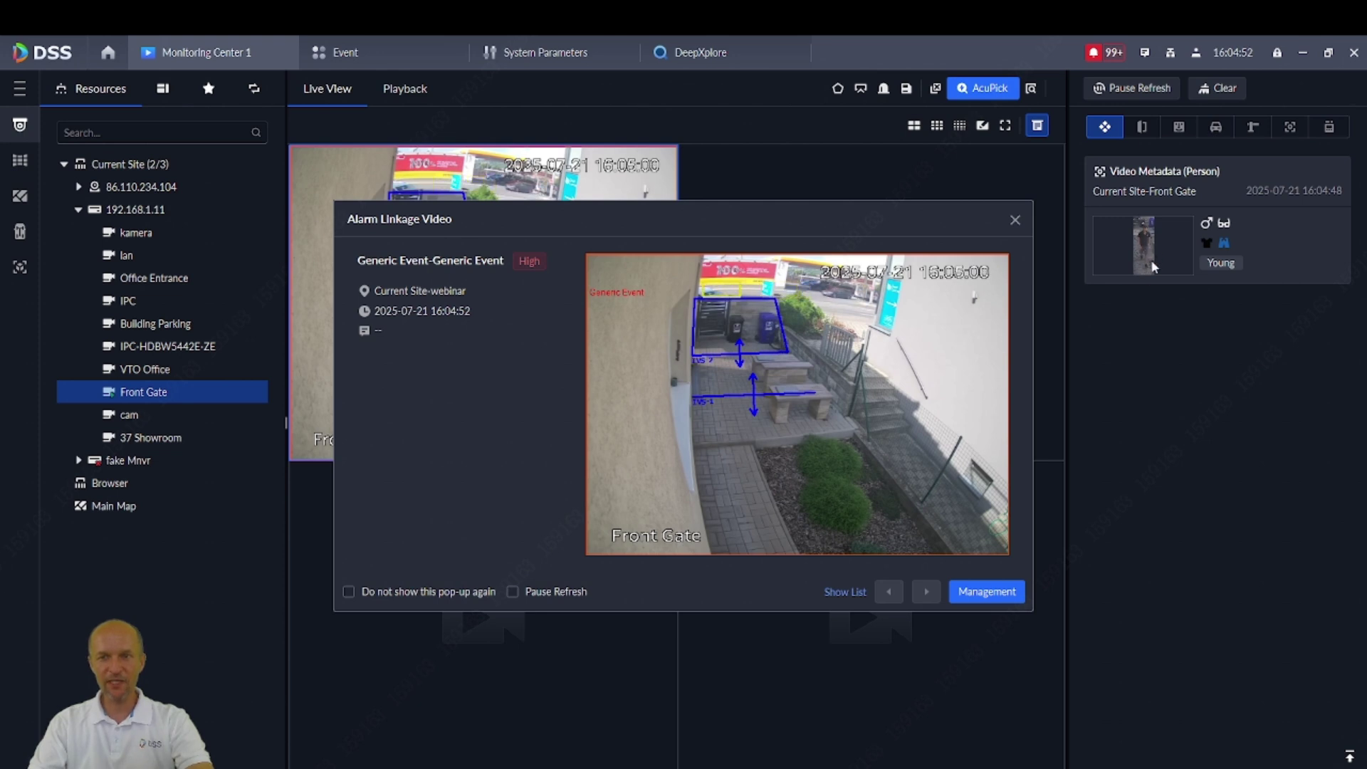
left_click(1016, 221)
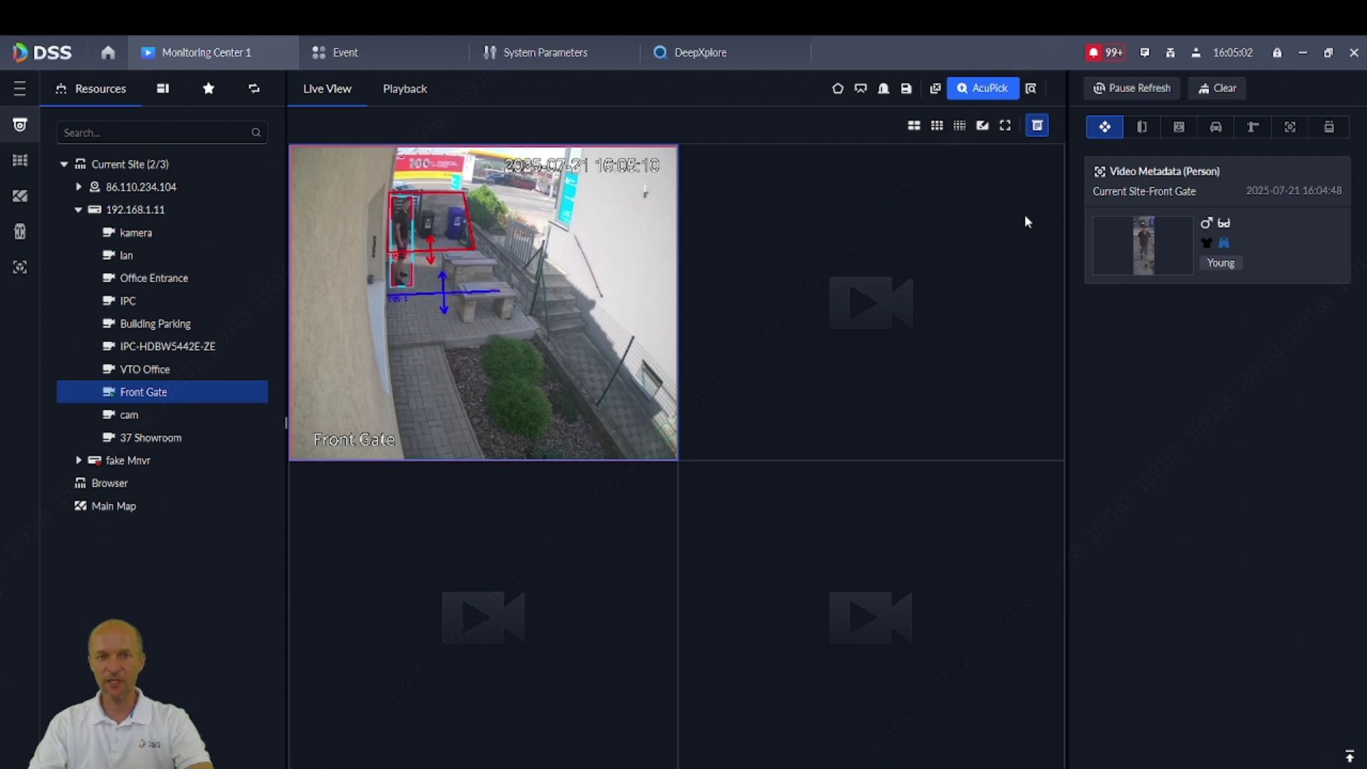
Watch the Front Gate live view for another webinar alarm, and review and close its linkage video
mouse_move(388, 211)
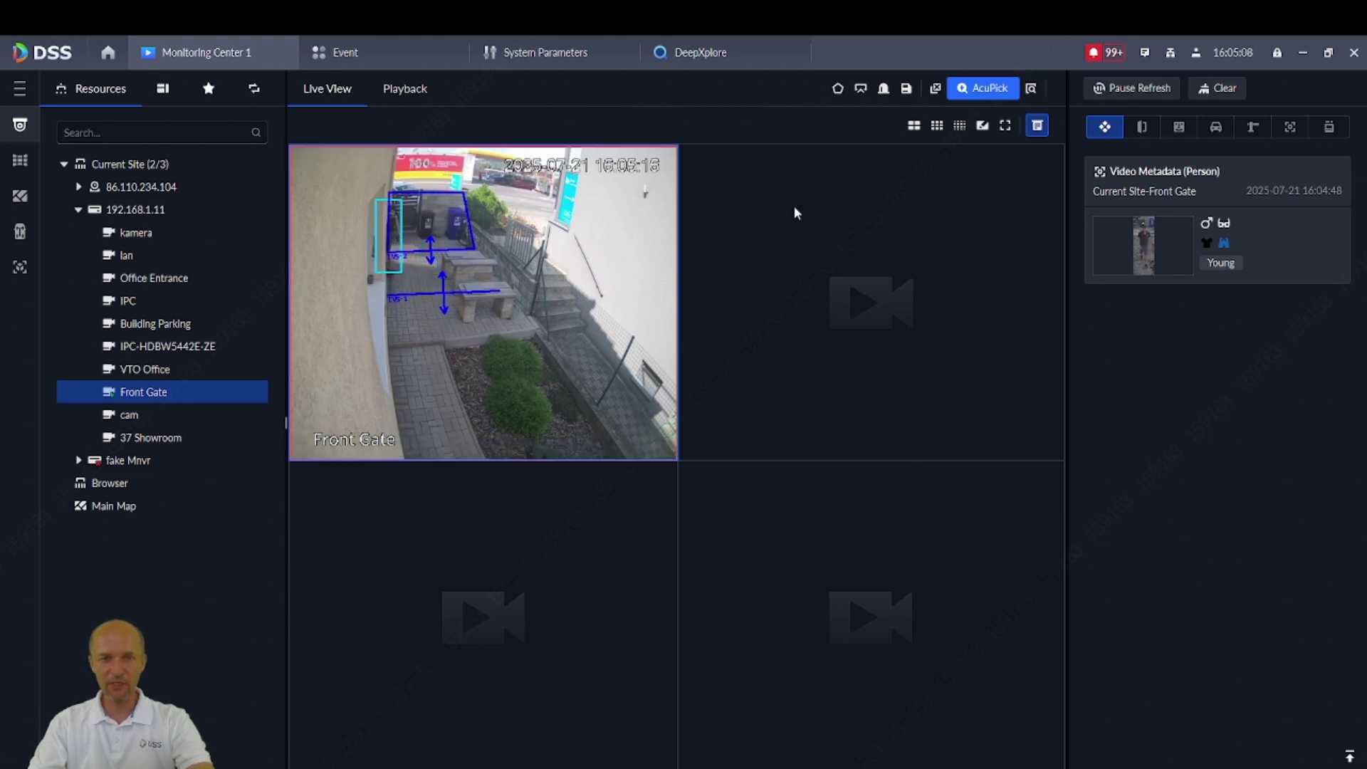
mouse_move(341, 229)
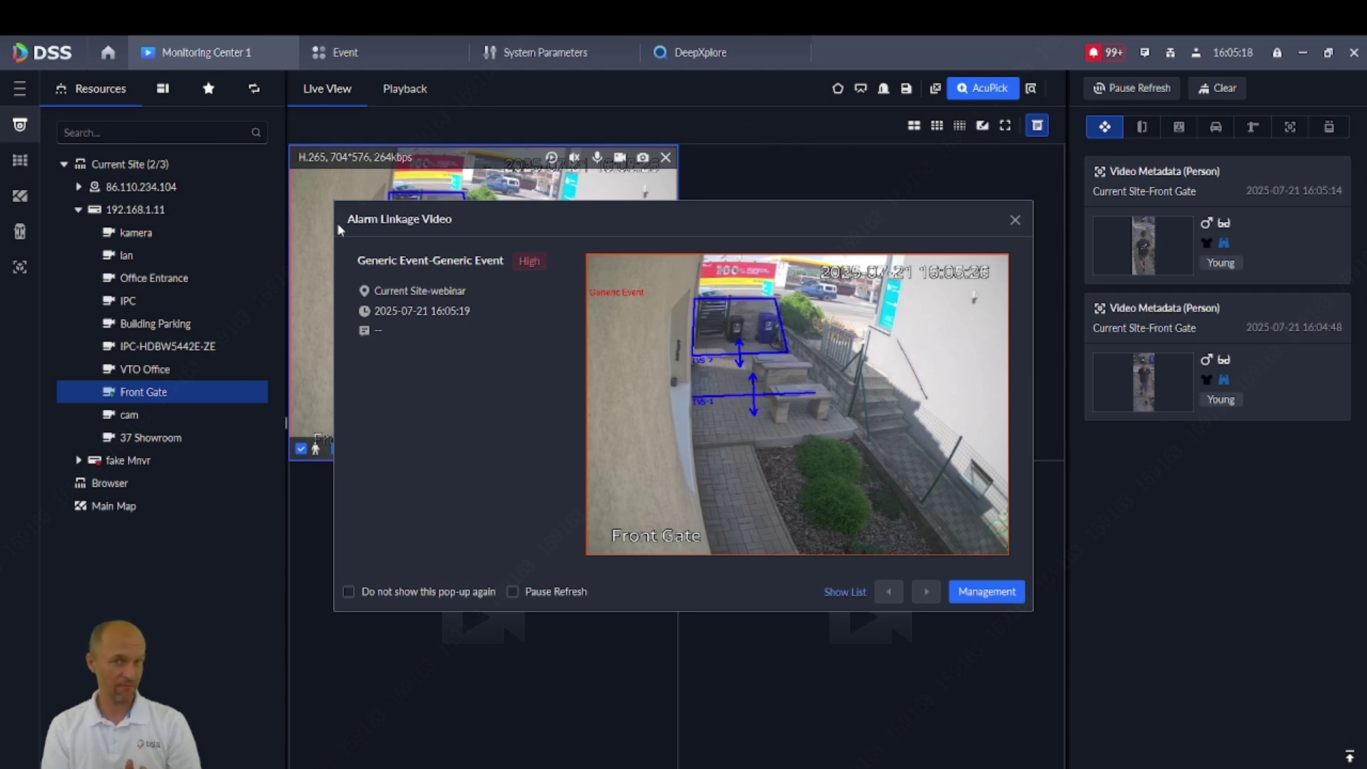
left_click(1016, 222)
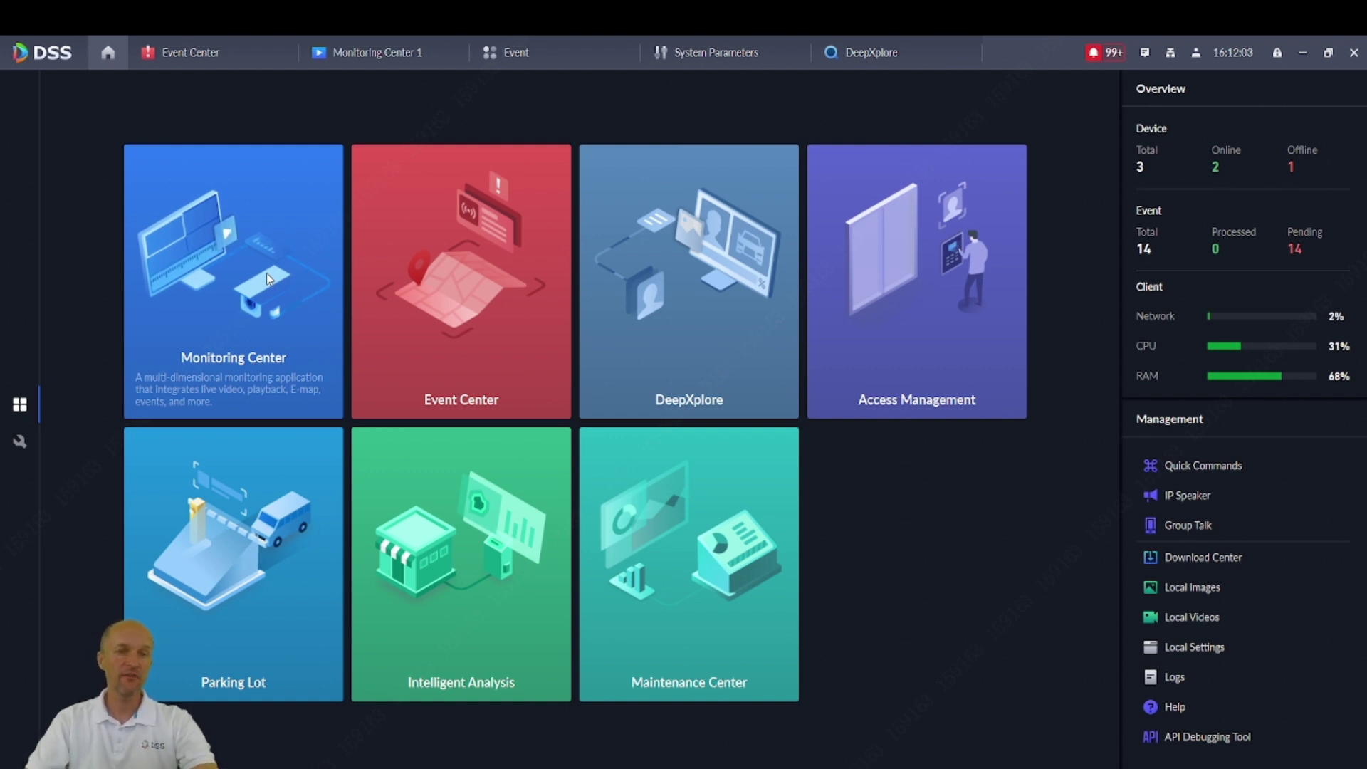
Open the Event Center and play the Front Gate recording linked to the latest webinar event, closing the player after viewing
left_click(467, 246)
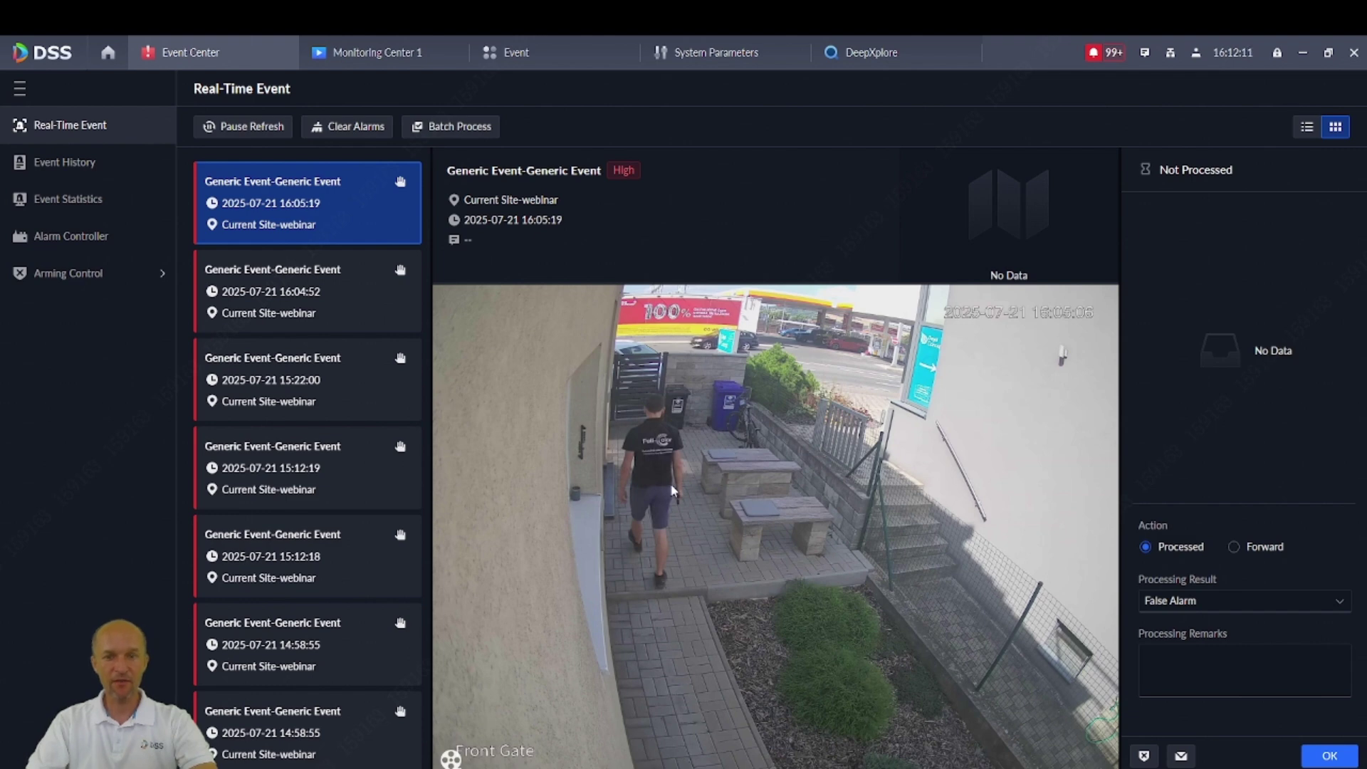
left_click(723, 493)
left_click(812, 682)
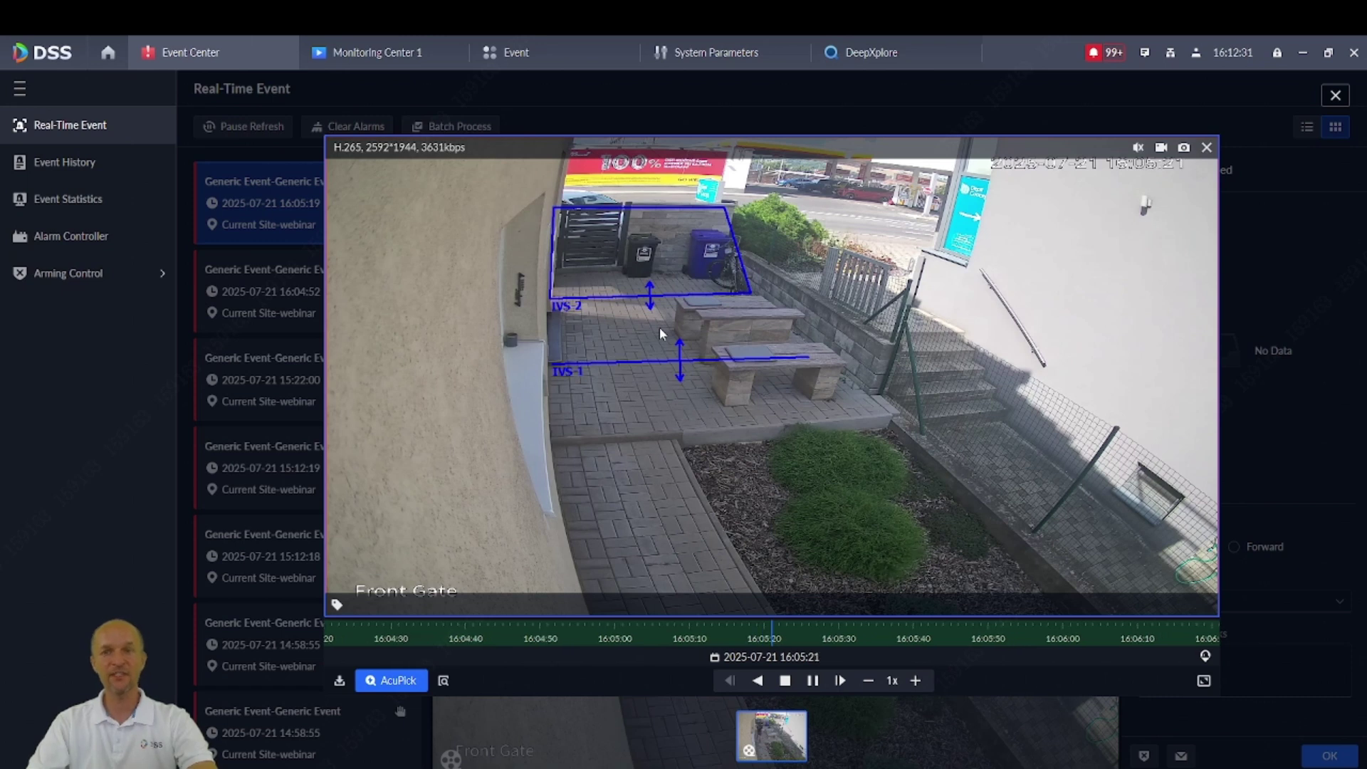
left_click(1337, 97)
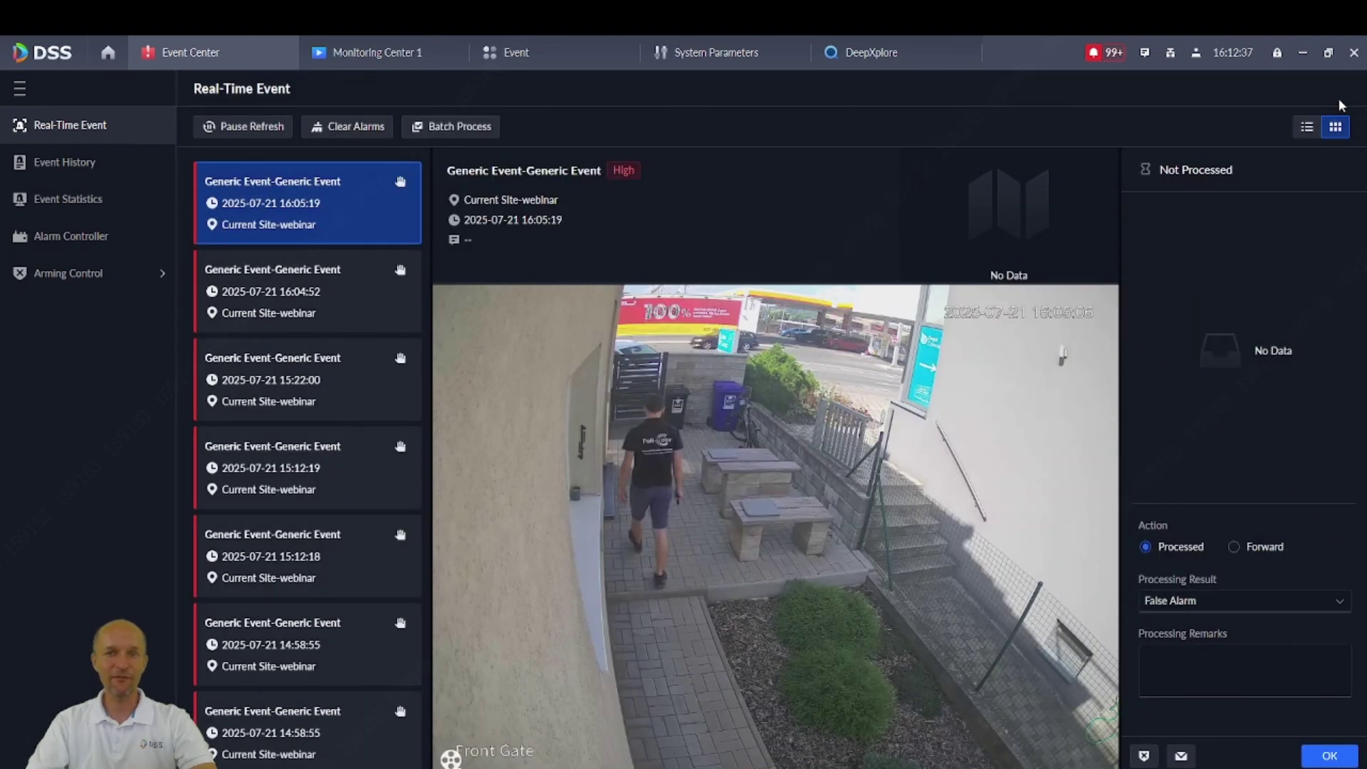
Return to the Front Gate live view in the Monitoring Center
left_click(363, 53)
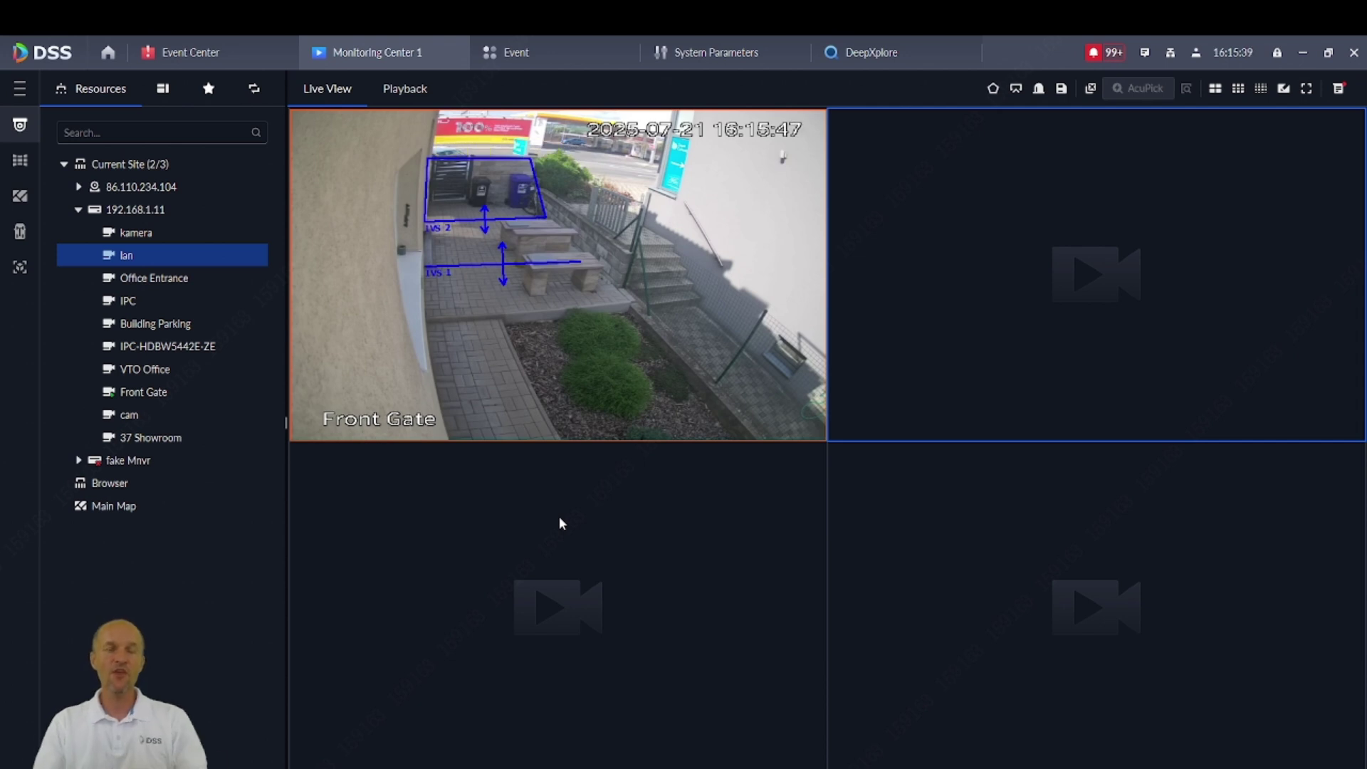
mouse_move(549, 428)
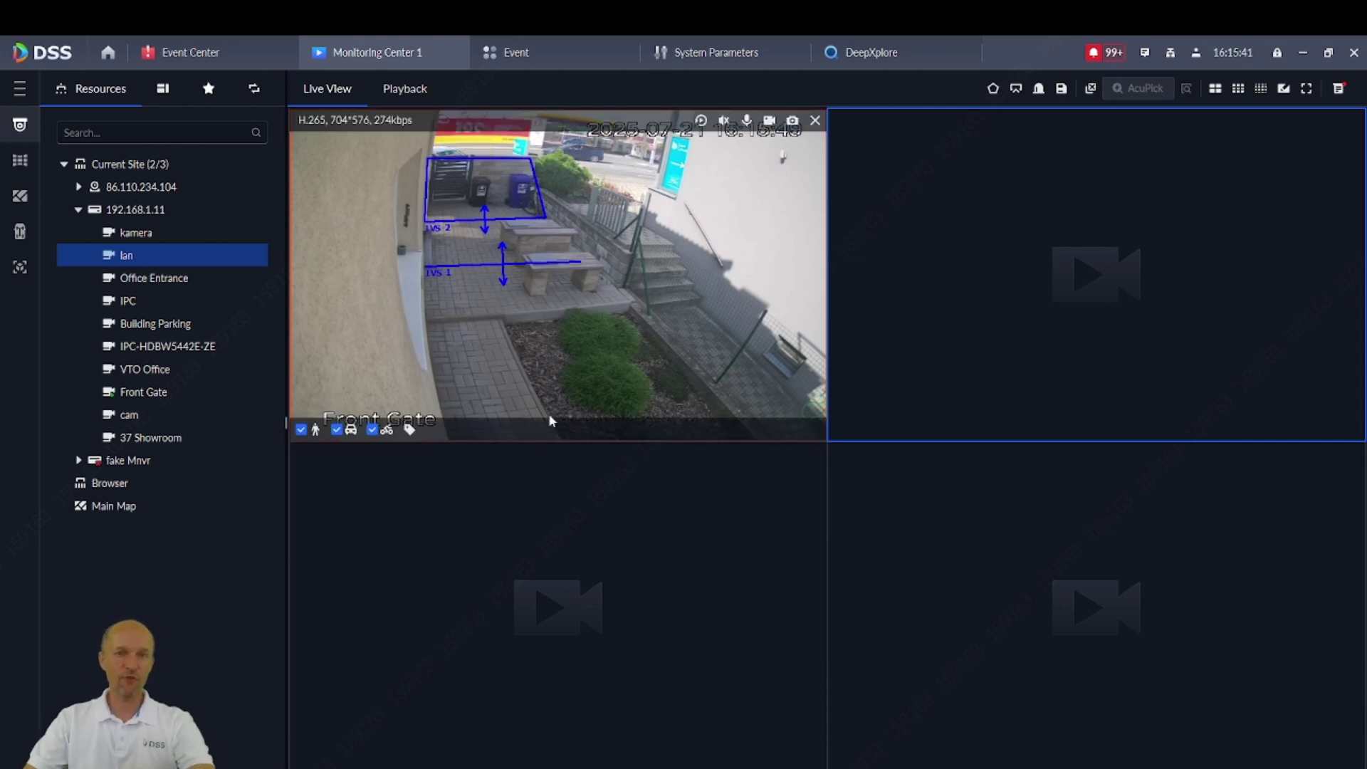